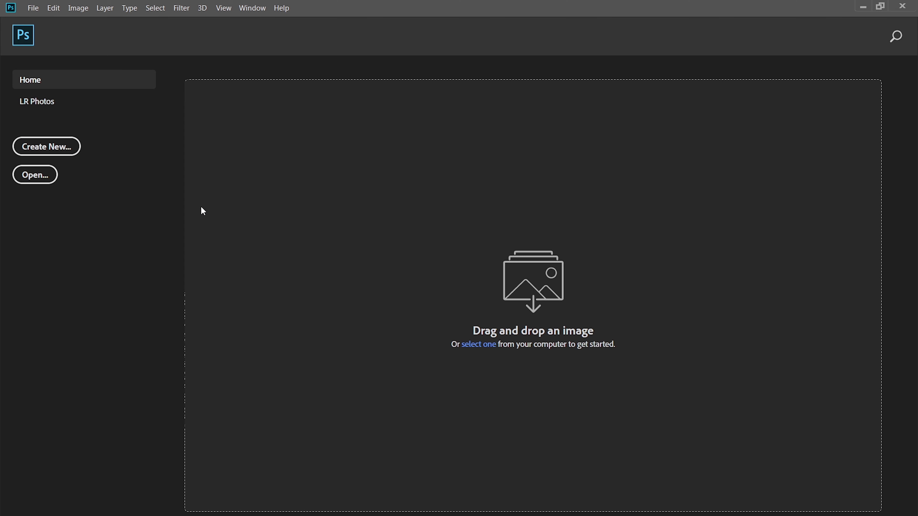
# Start a new document from the A4 print preset (210 × 297 mm, 300 ppi).
pyautogui.click(62, 148)
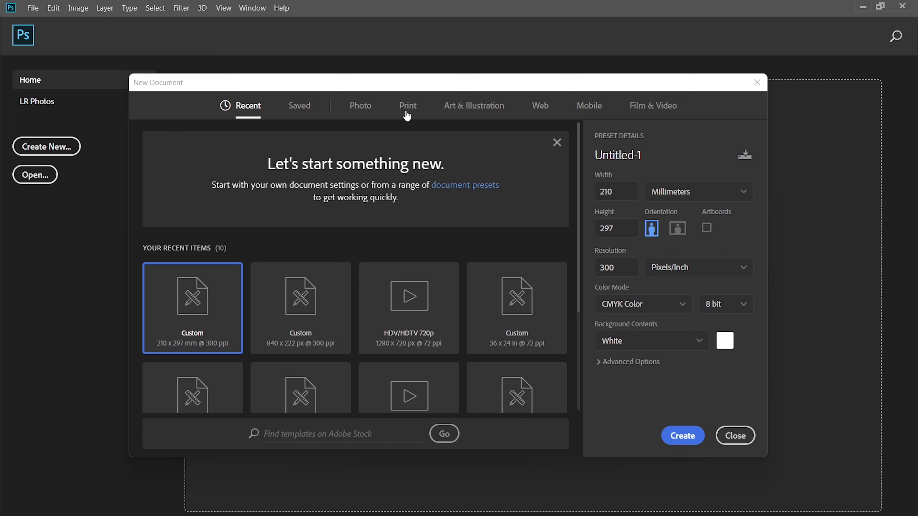
pyautogui.click(408, 113)
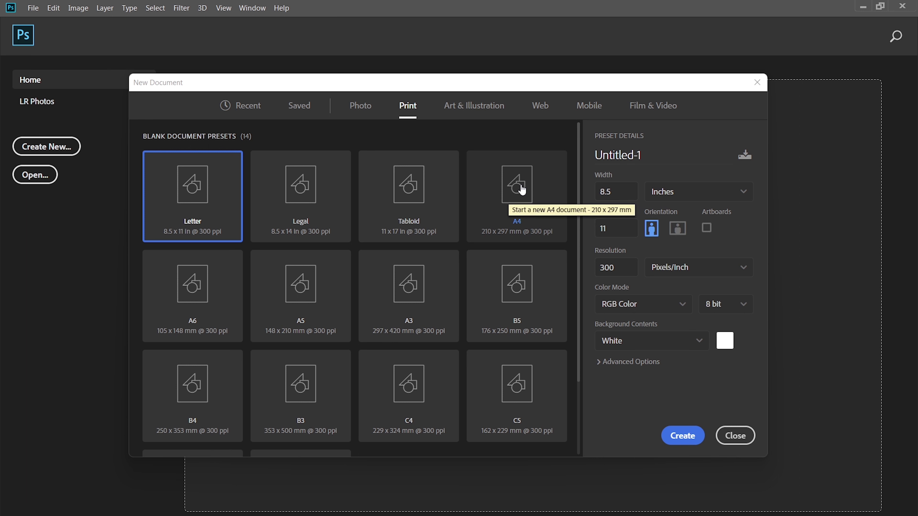
pyautogui.click(516, 189)
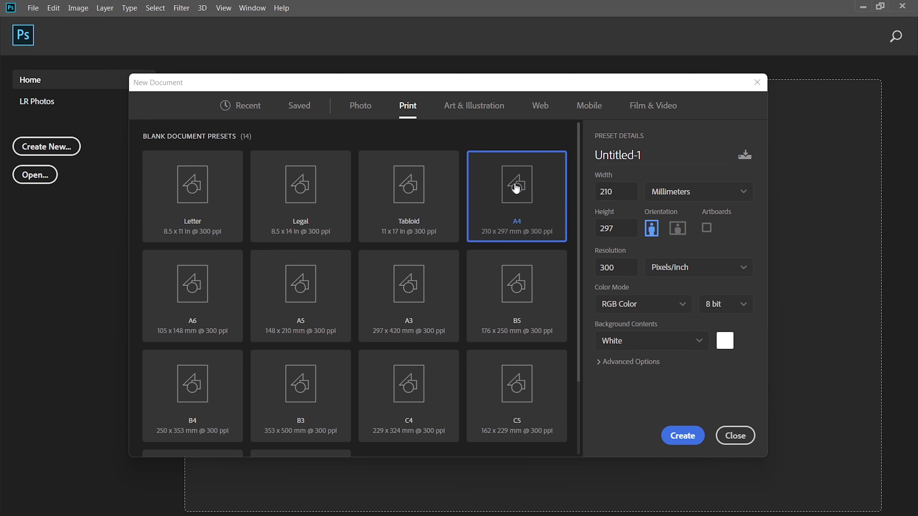
pyautogui.click(670, 201)
# Create the A4 document in inches at 300 ppi with CMYK Color mode.
pyautogui.click(679, 232)
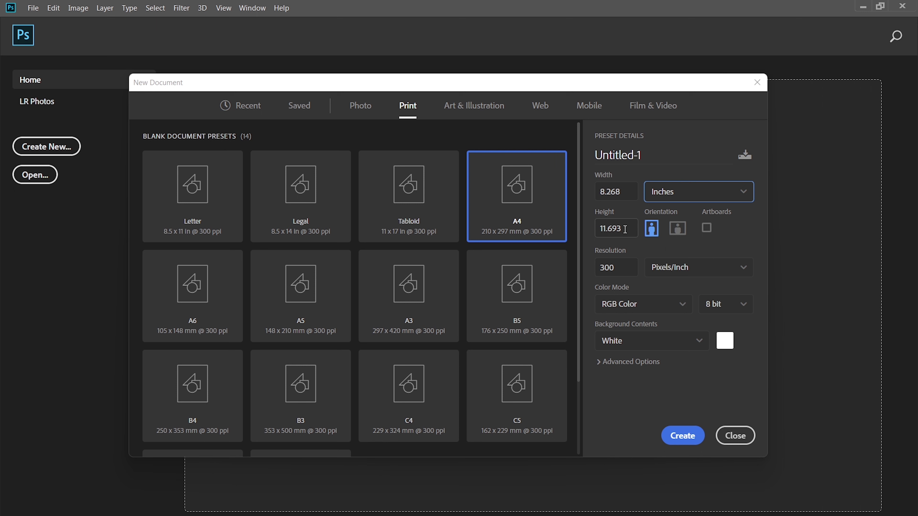
pyautogui.doubleClick(625, 230)
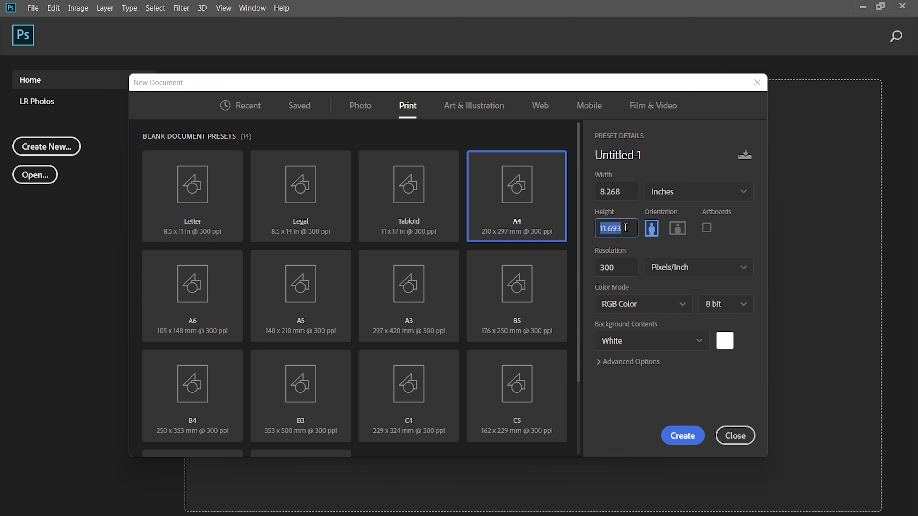
pyautogui.click(625, 228)
pyautogui.doubleClick(621, 268)
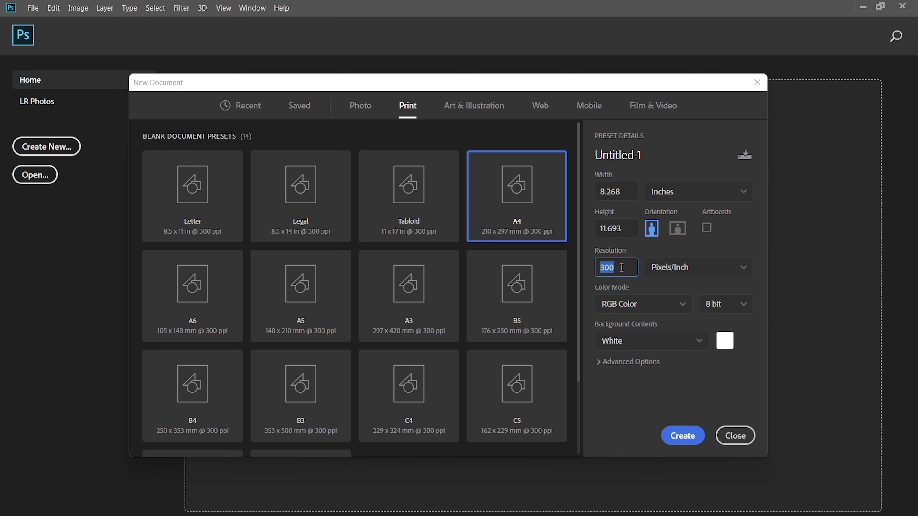
pyautogui.click(622, 268)
pyautogui.click(645, 308)
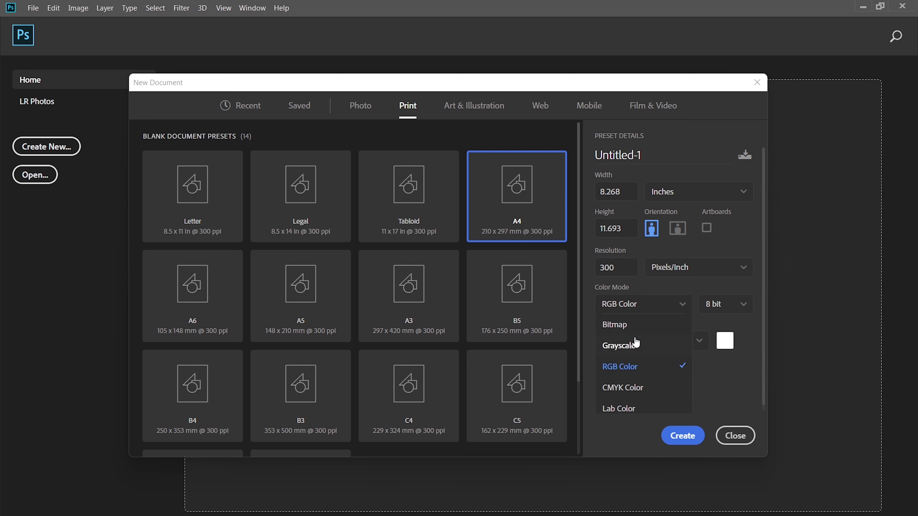
pyautogui.click(629, 389)
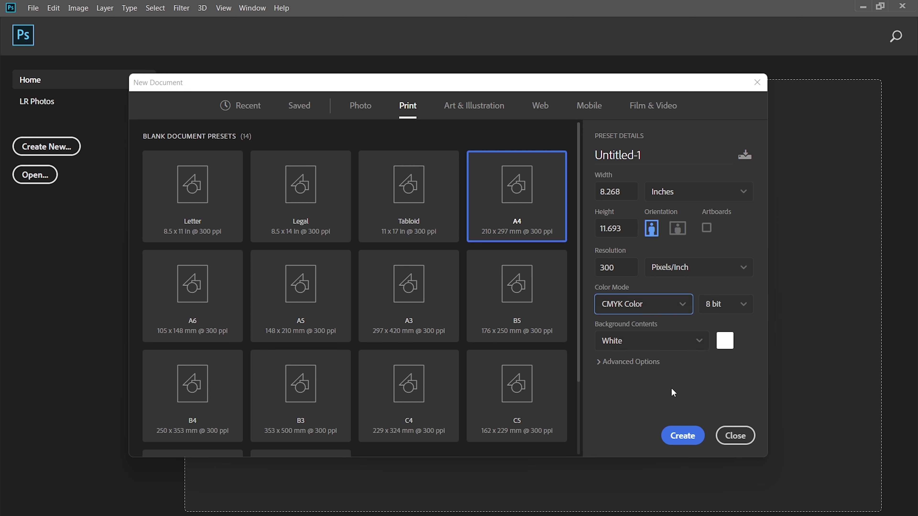
pyautogui.click(687, 436)
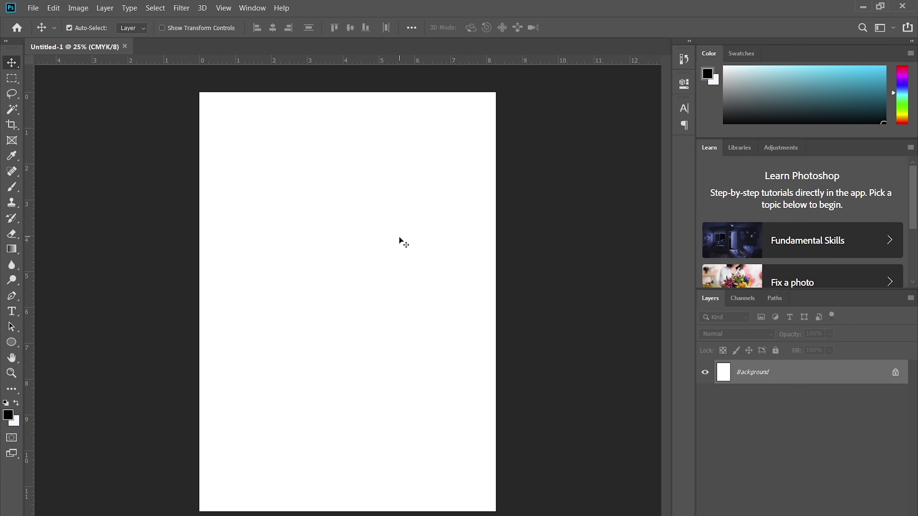
# Zoom in and add 'Lorem Ipsum' placeholder text at the page's upper left.
pyautogui.press('z')
pyautogui.click(331, 151)
pyautogui.moveTo(309, 140)
pyautogui.mouseDown()
pyautogui.moveTo(341, 254)
pyautogui.moveTo(282, 256)
pyautogui.mouseUp()
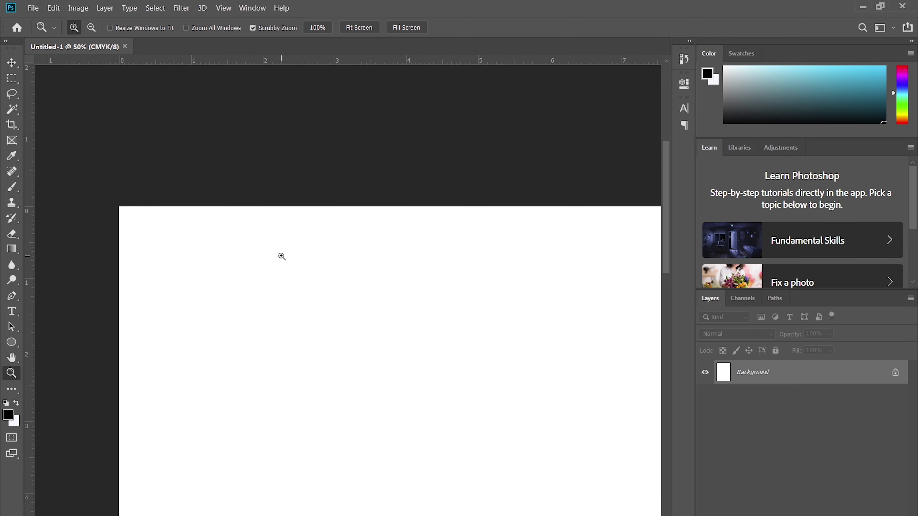
pyautogui.click(11, 311)
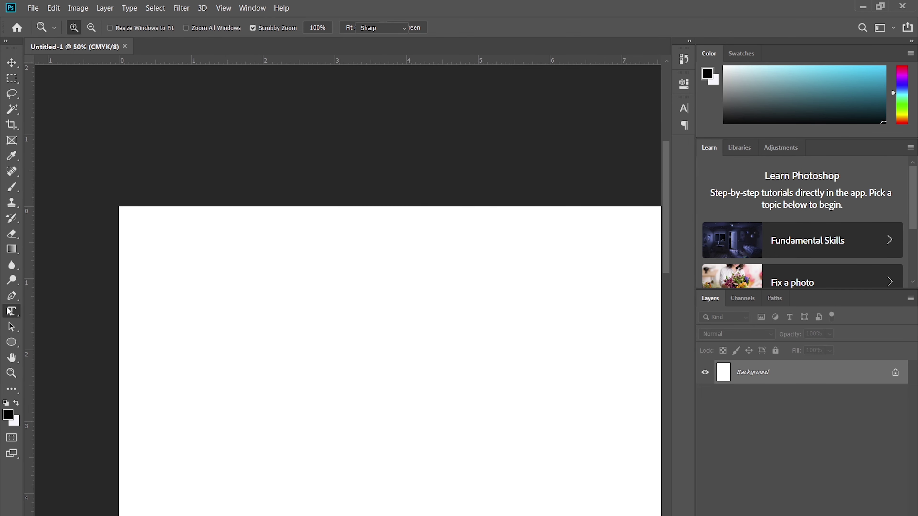
pyautogui.click(206, 305)
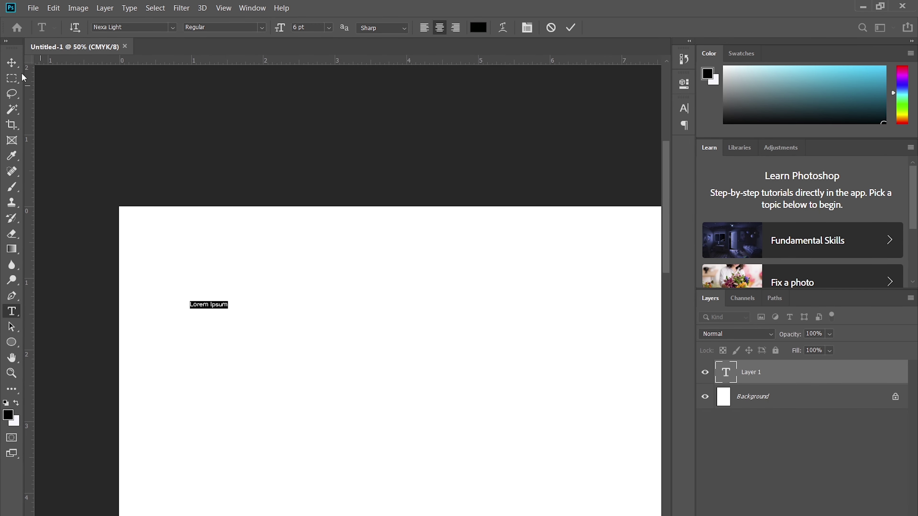
pyautogui.click(11, 63)
# Scale the Lorem Ipsum text up to about 322%.
pyautogui.hotkey('ctrl', 't')
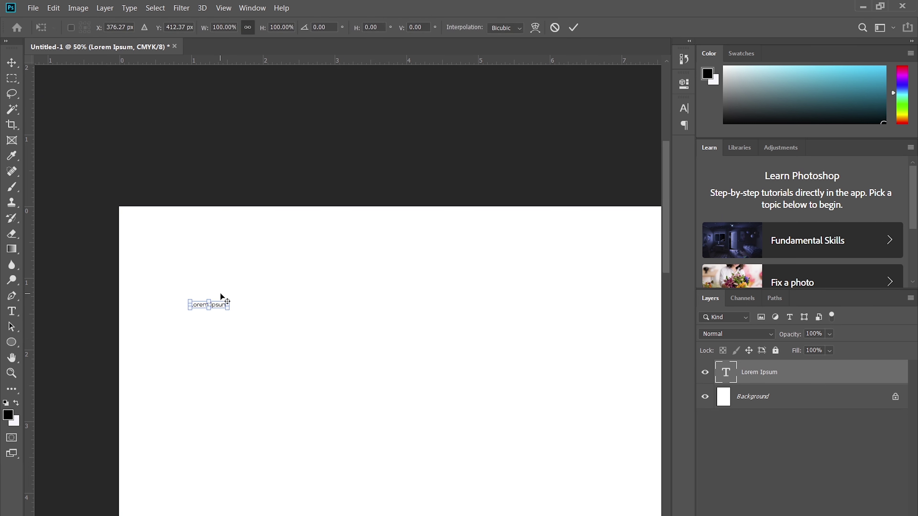
pyautogui.moveTo(227, 307); pyautogui.dragTo(307, 334)
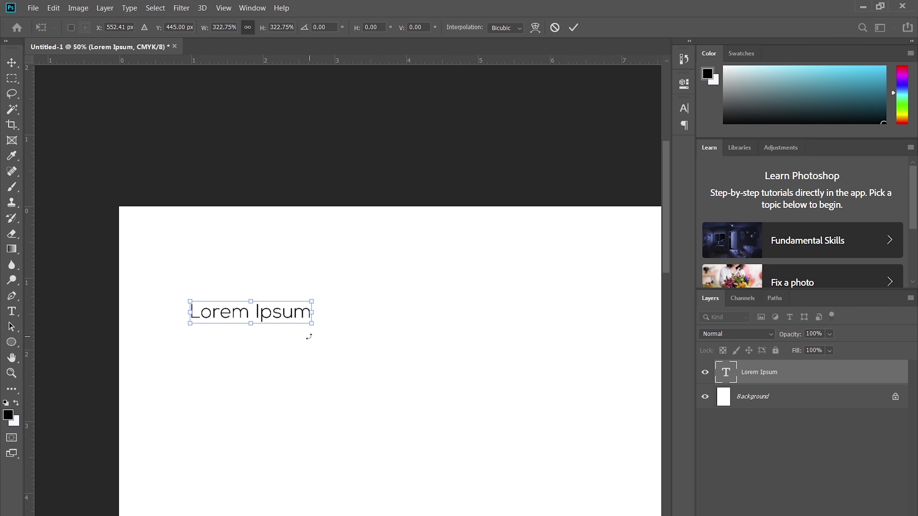
pyautogui.press('Return')
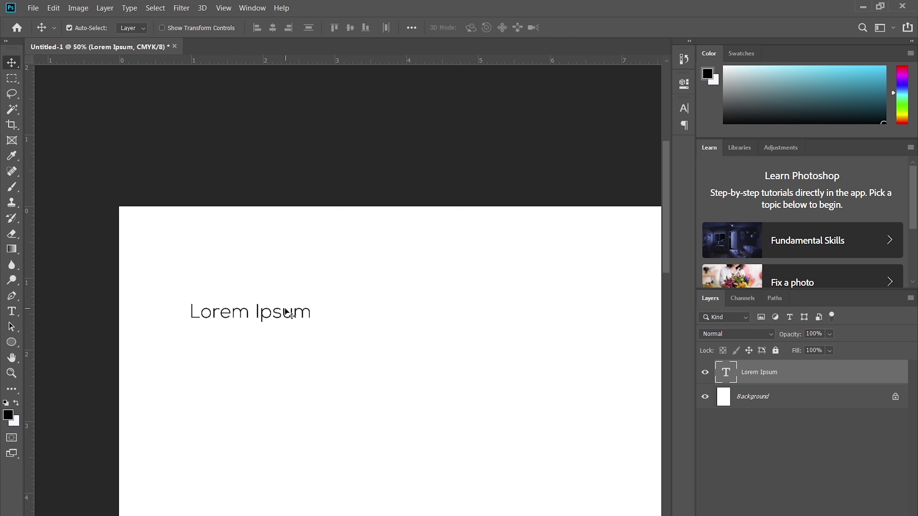
# Retype the placeholder text as 'Reg.No.: 6622'.
pyautogui.doubleClick(286, 309)
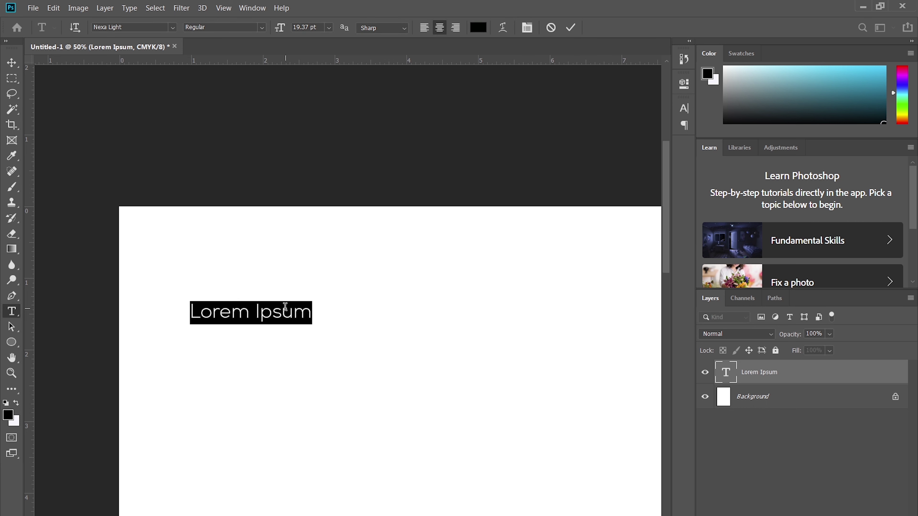
pyautogui.write('Red')
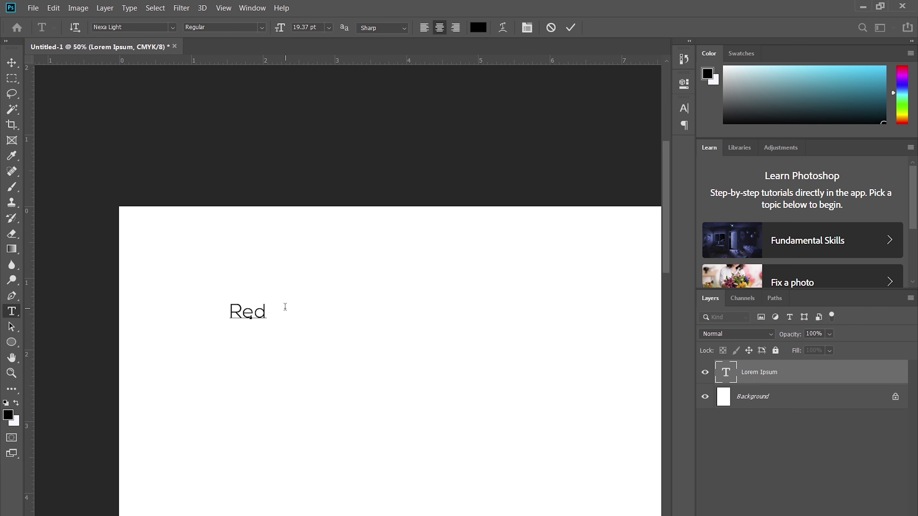
pyautogui.press('BackSpace')
pyautogui.write('g')
pyautogui.write('.No')
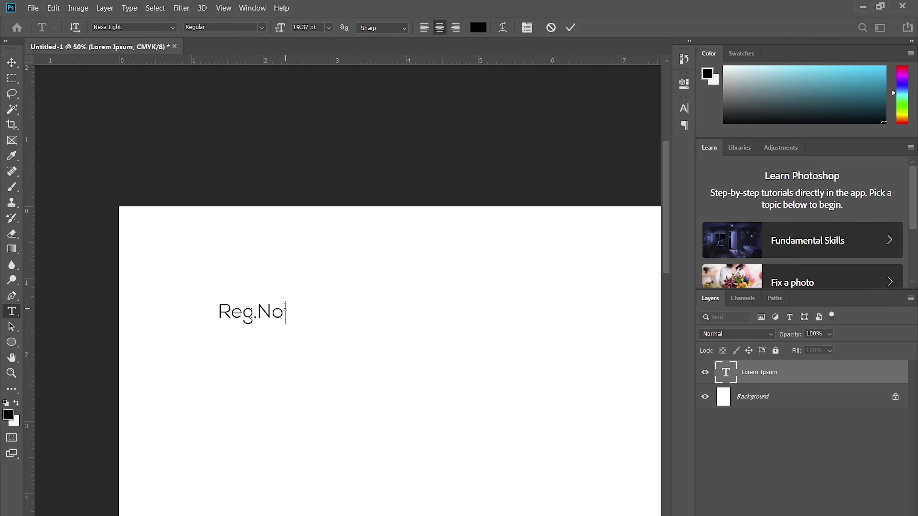
pyautogui.write('.')
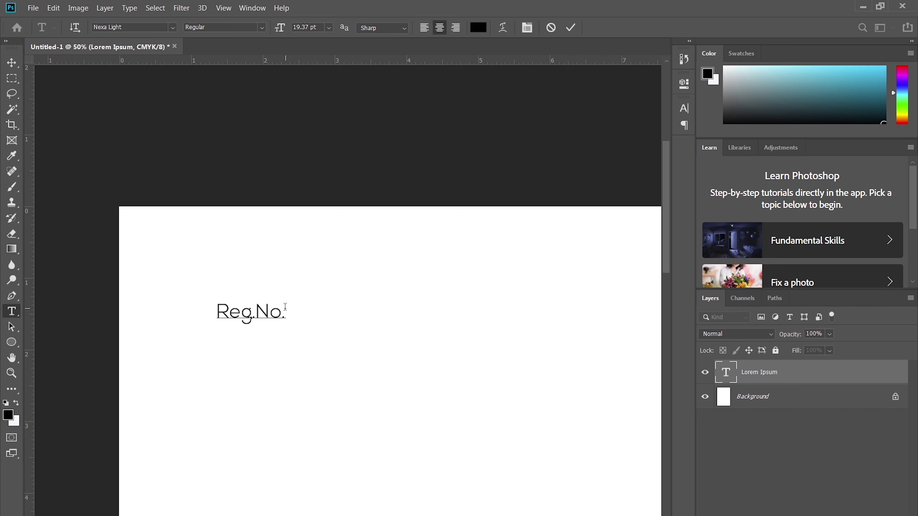
pyautogui.write(': ')
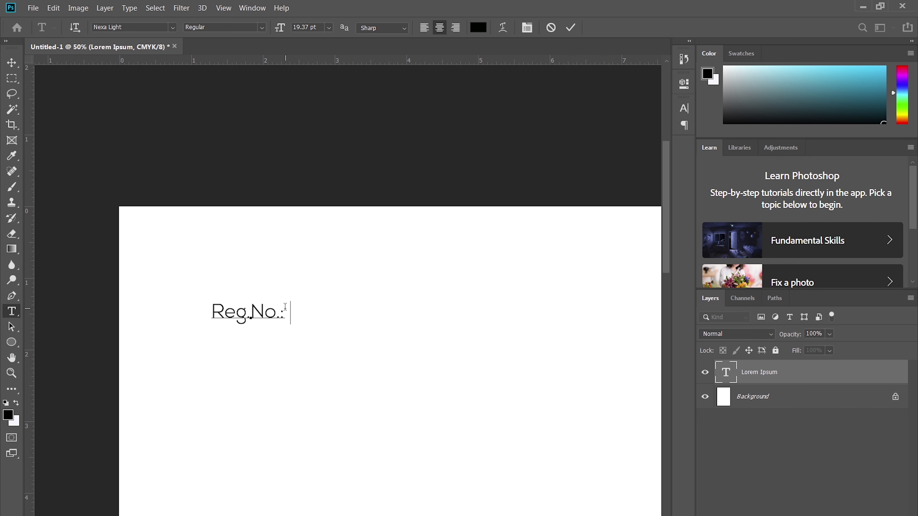
pyautogui.write('6622')
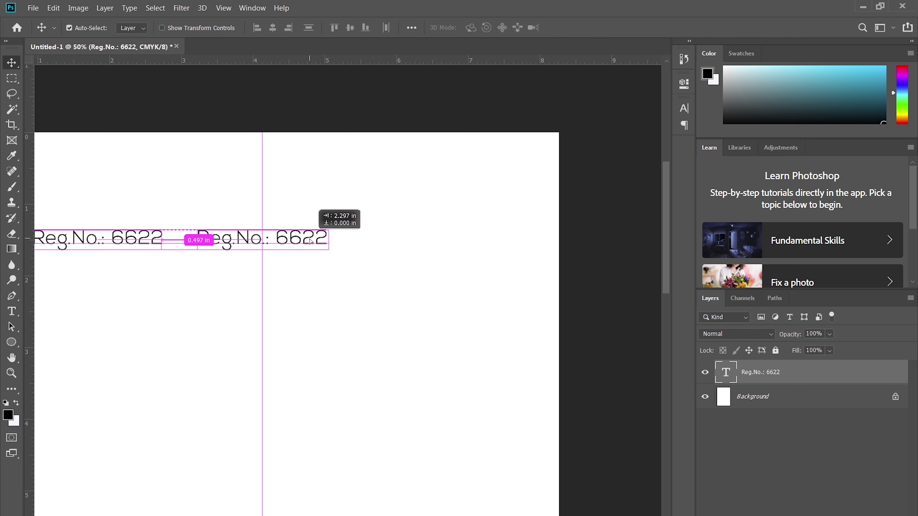
pyautogui.moveTo(311, 241); pyautogui.dragTo(311, 241)
pyautogui.press('t')
pyautogui.tripleClick(293, 243)
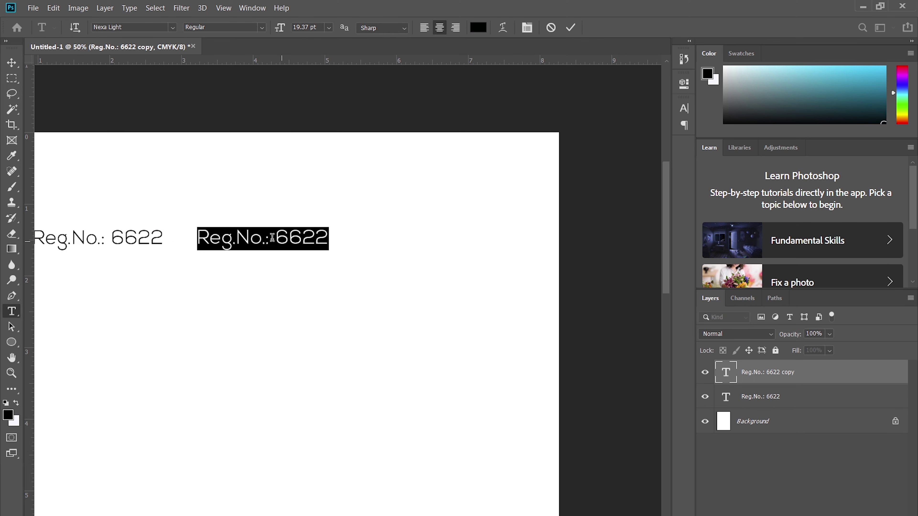
pyautogui.click(272, 238)
pyautogui.press('ctrl')
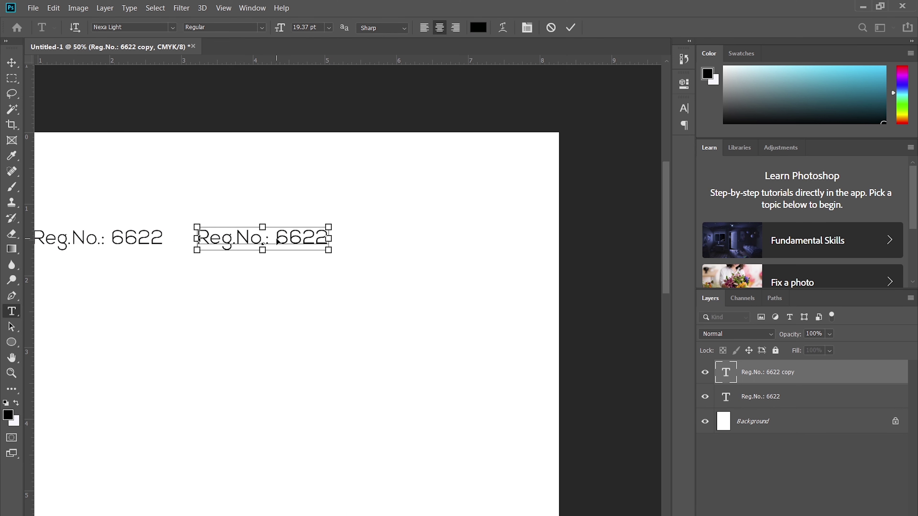
pyautogui.hotkey('ctrl', 'a')
pyautogui.write('Pa')
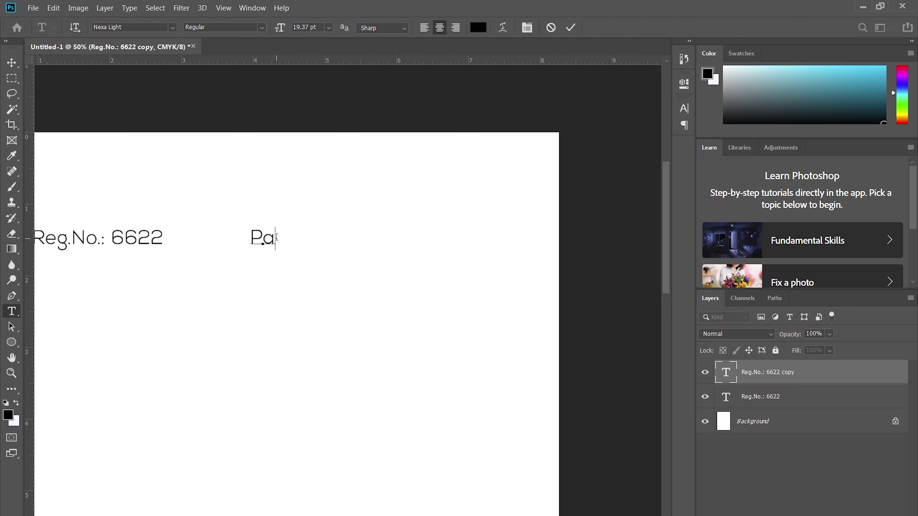
pyautogui.write('n No.')
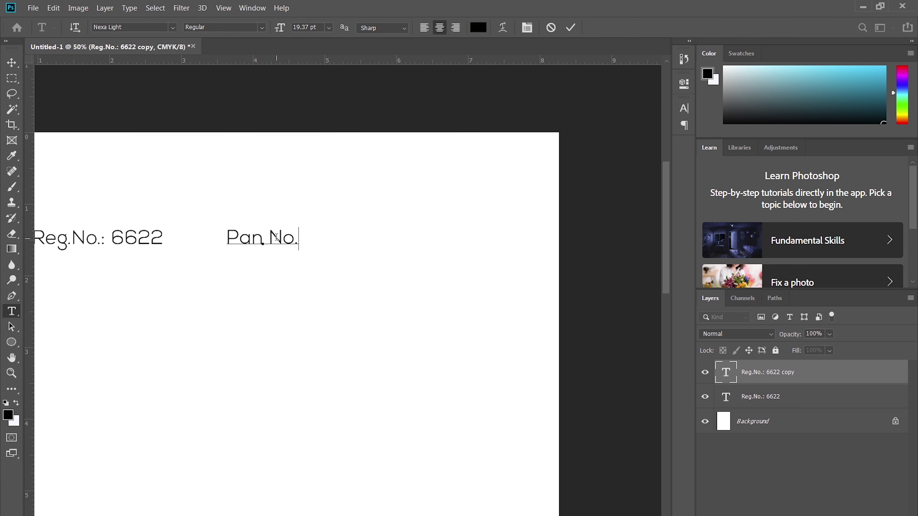
pyautogui.hotkey('ctrl', 'Return')
pyautogui.press('v')
# Move the Pan No. line further right and zoom out.
pyautogui.moveTo(281, 243); pyautogui.dragTo(341, 242)
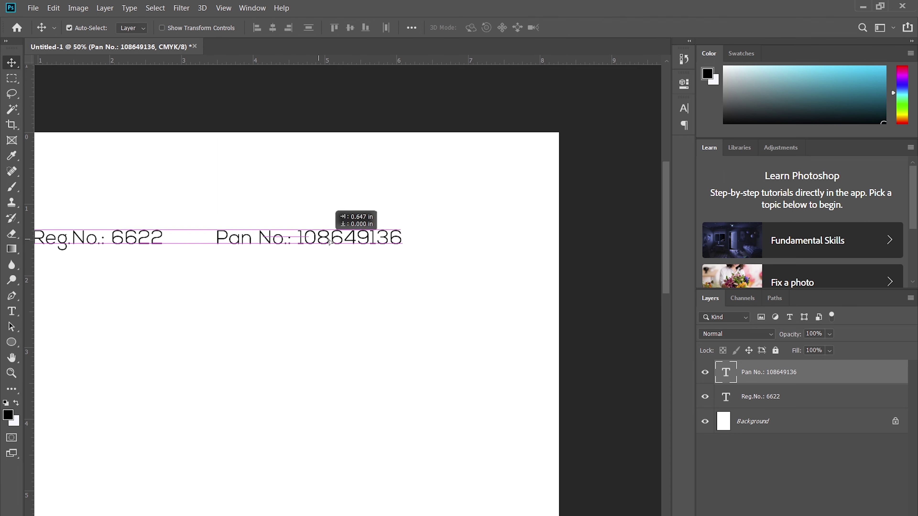
pyautogui.press('z')
pyautogui.keyDown('alt'); pyautogui.click(321, 253); pyautogui.keyUp('alt')
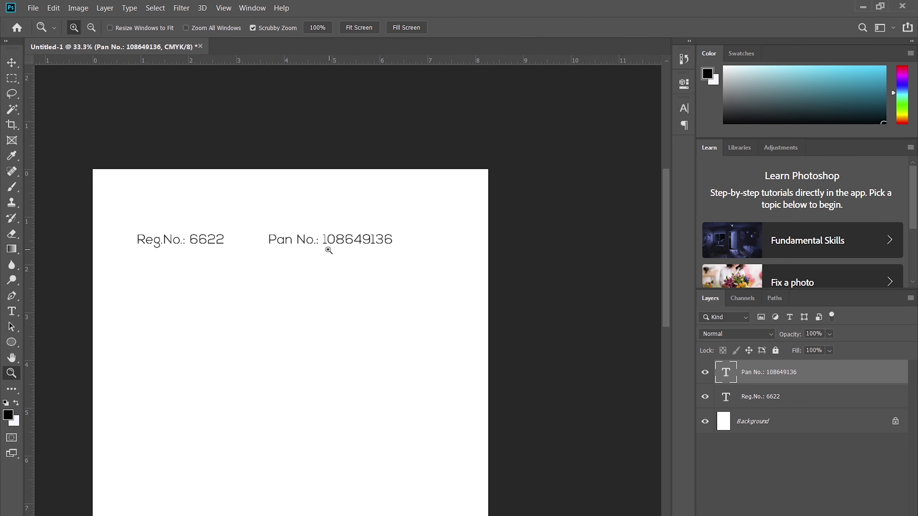
# Select both number lines and set their font to Gotham Medium.
pyautogui.press('v')
pyautogui.rightClick(535, 174)
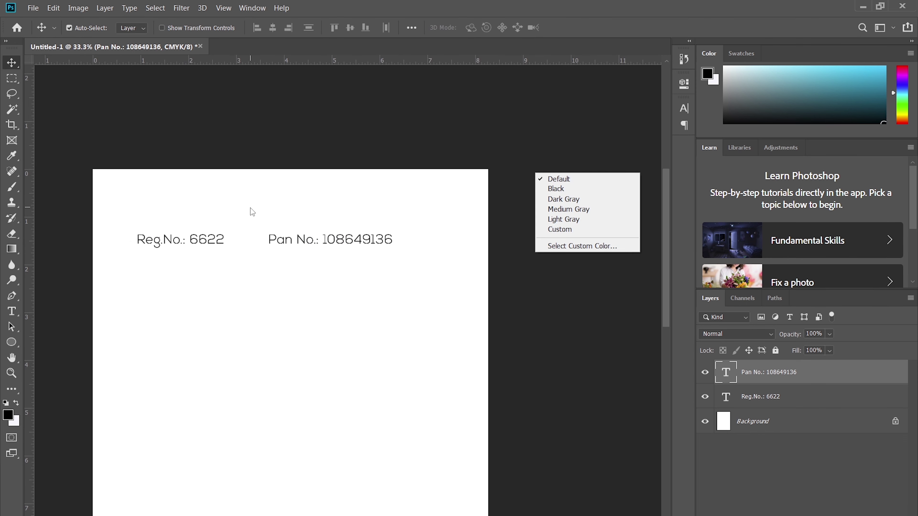
pyautogui.click(208, 206)
pyautogui.moveTo(195, 206); pyautogui.dragTo(318, 275)
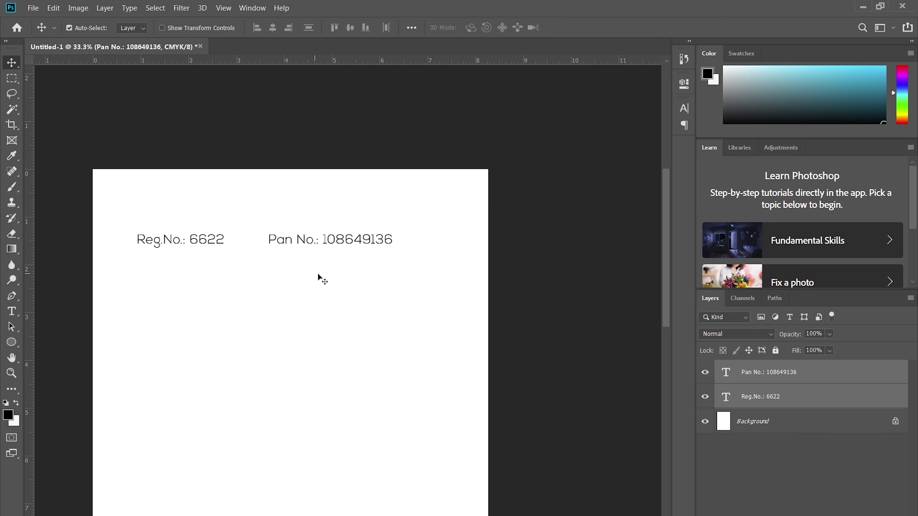
pyautogui.click(681, 115)
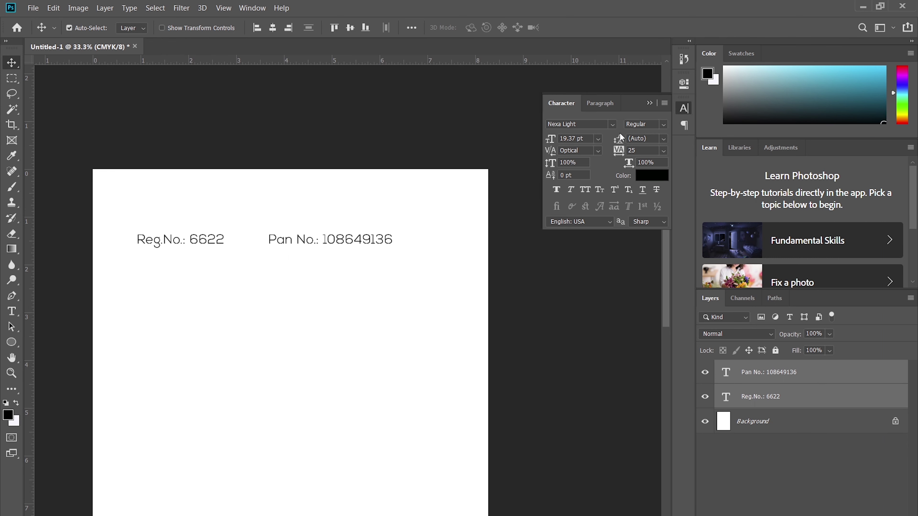
pyautogui.click(586, 125)
pyautogui.write('Gotham')
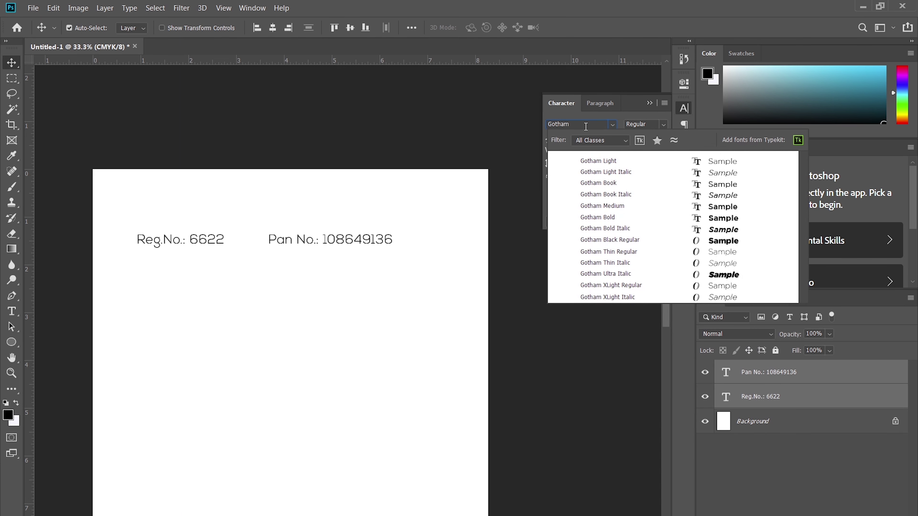
pyautogui.click(610, 207)
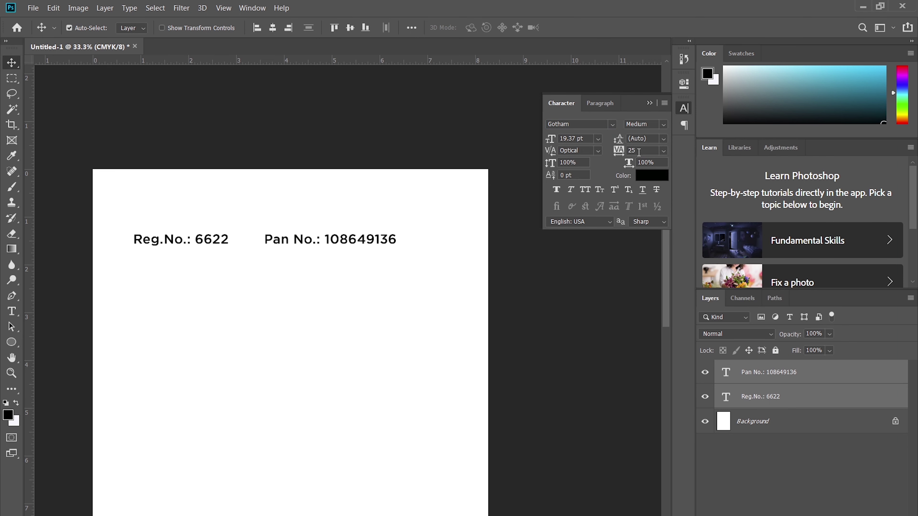
# Set both number lines to 12 pt.
pyautogui.doubleClick(574, 137)
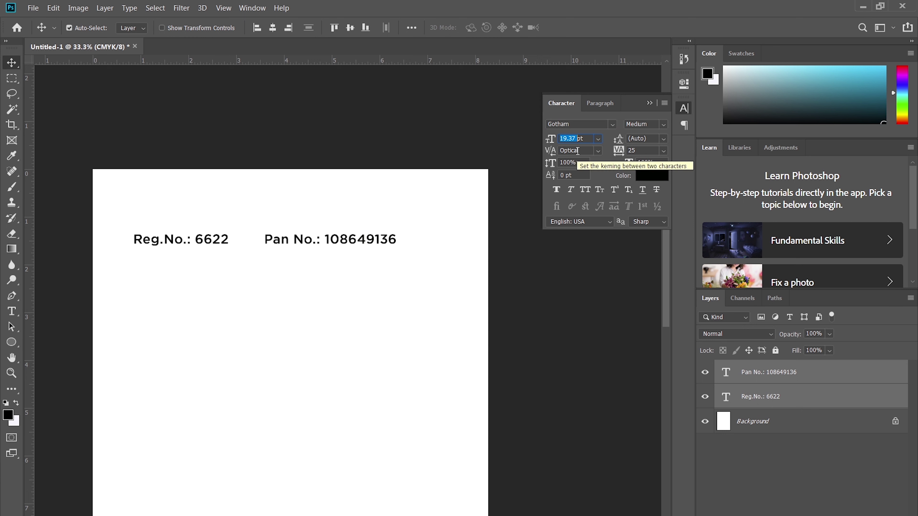
pyautogui.write('12')
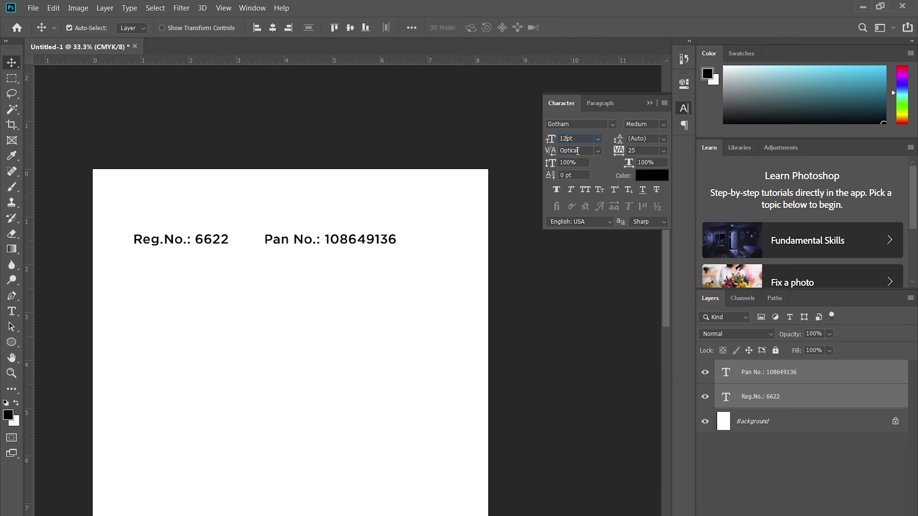
pyautogui.press('Return')
# Move both number lines up near the top of the page.
pyautogui.click(243, 285)
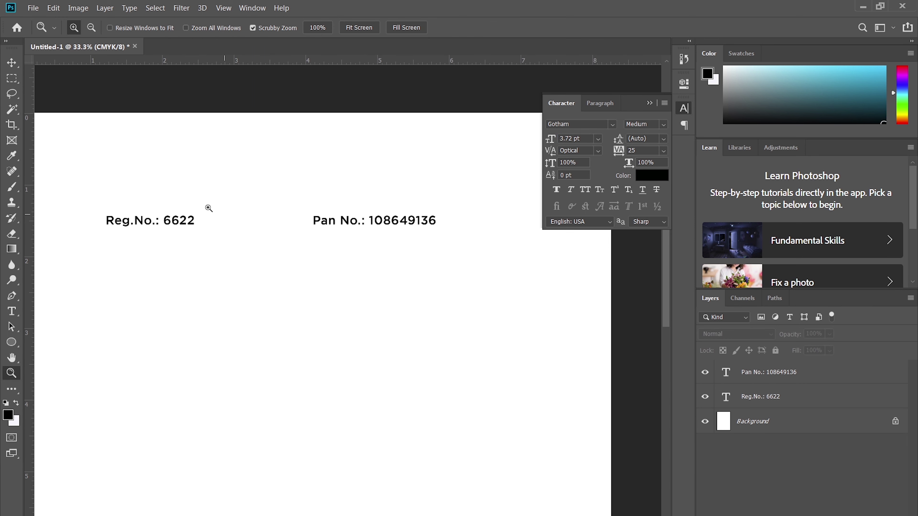
pyautogui.press('v')
pyautogui.moveTo(153, 232)
pyautogui.mouseDown()
pyautogui.moveTo(188, 200)
pyautogui.moveTo(379, 301)
pyautogui.mouseUp()
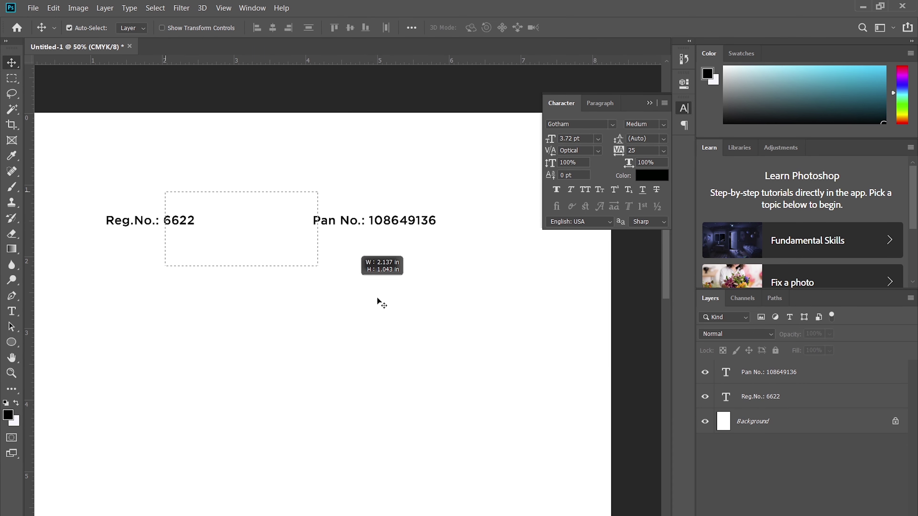
pyautogui.click(160, 177)
pyautogui.moveTo(161, 177); pyautogui.dragTo(426, 302)
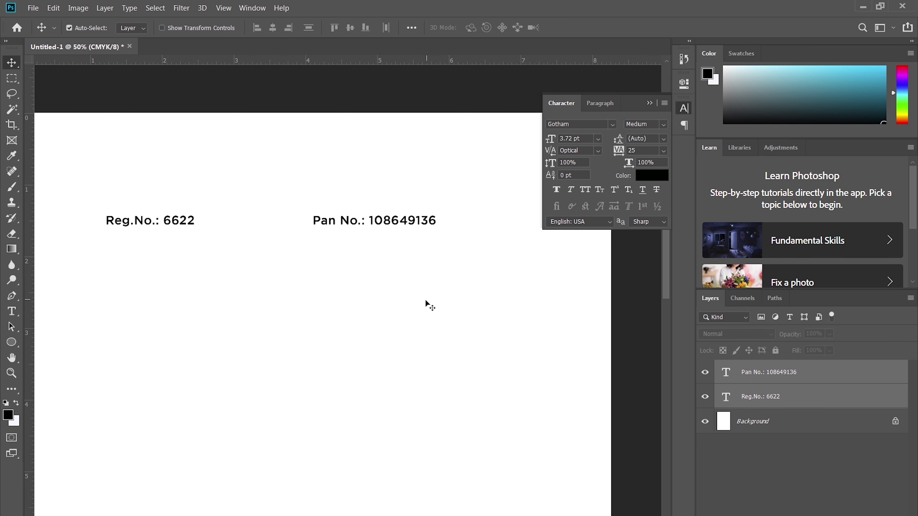
pyautogui.hotkey('shift', 'Up')
pyautogui.hotkey('shift', 'Up')
pyautogui.hotkey('shift', 'Up')
pyautogui.hotkey('shift', 'Up')
pyautogui.hotkey('shift', 'Up')
pyautogui.hotkey('shift', 'Up')
pyautogui.hotkey('shift', 'Up')
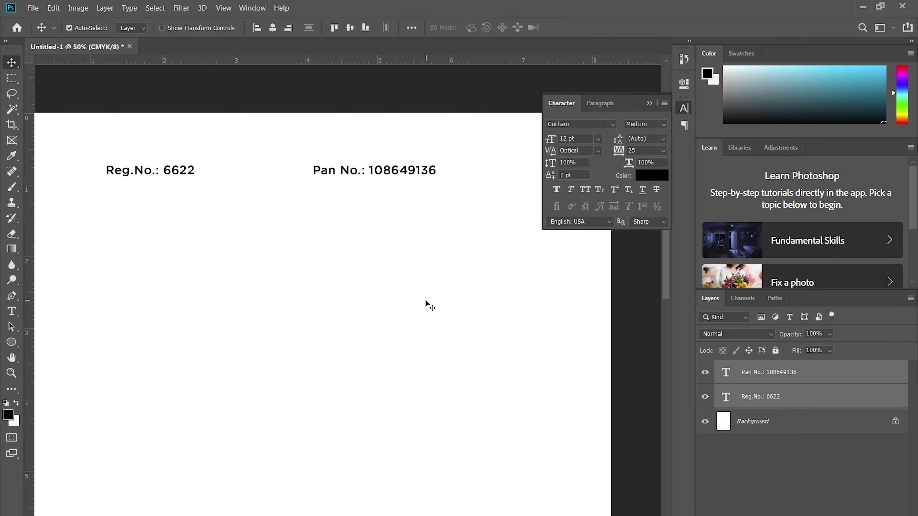
pyautogui.hotkey('shift', 'Up')
pyautogui.hotkey('shift', 'Up')
pyautogui.hotkey('shift', 'Up')
pyautogui.hotkey('shift', 'Up')
pyautogui.hotkey('shift', 'Up')
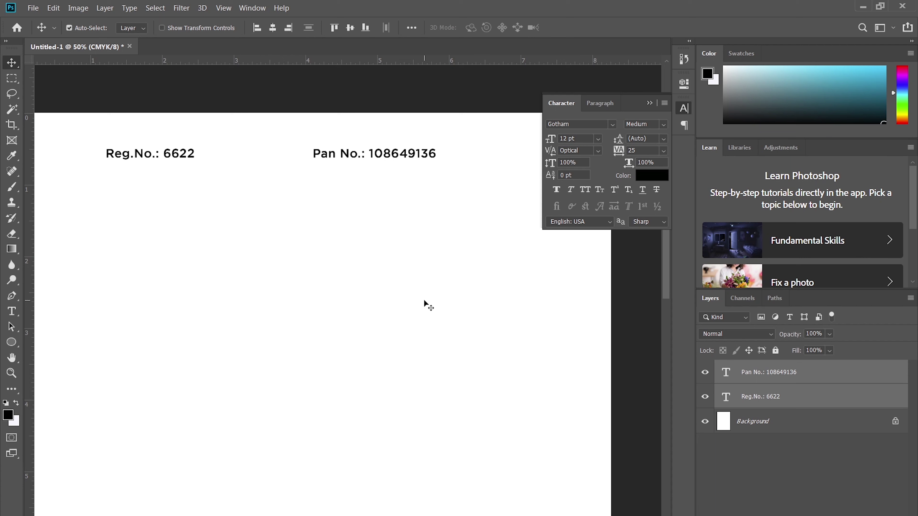
pyautogui.click(424, 300)
# Shift the Pan No. line further right, level with Reg.No.
pyautogui.press('z')
pyautogui.keyDown('alt'); pyautogui.click(392, 239); pyautogui.keyUp('alt')
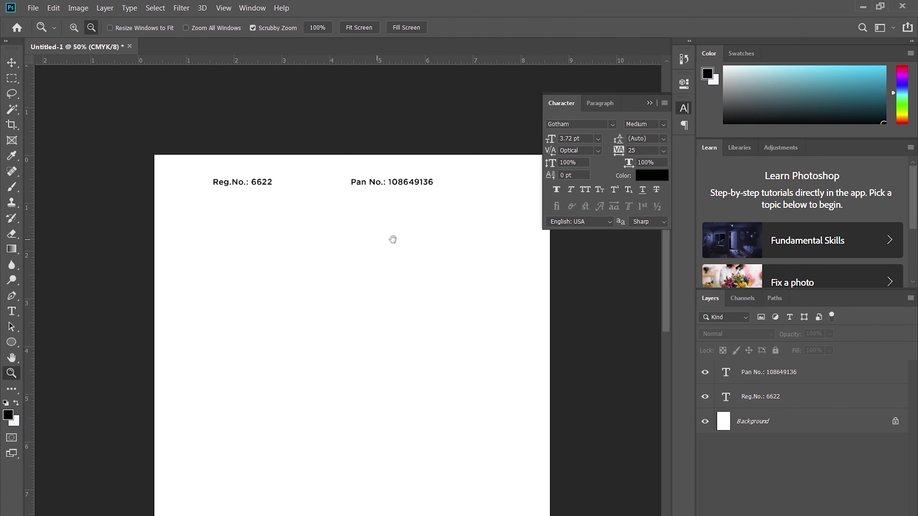
pyautogui.click(329, 195)
pyautogui.moveTo(369, 179); pyautogui.dragTo(435, 179)
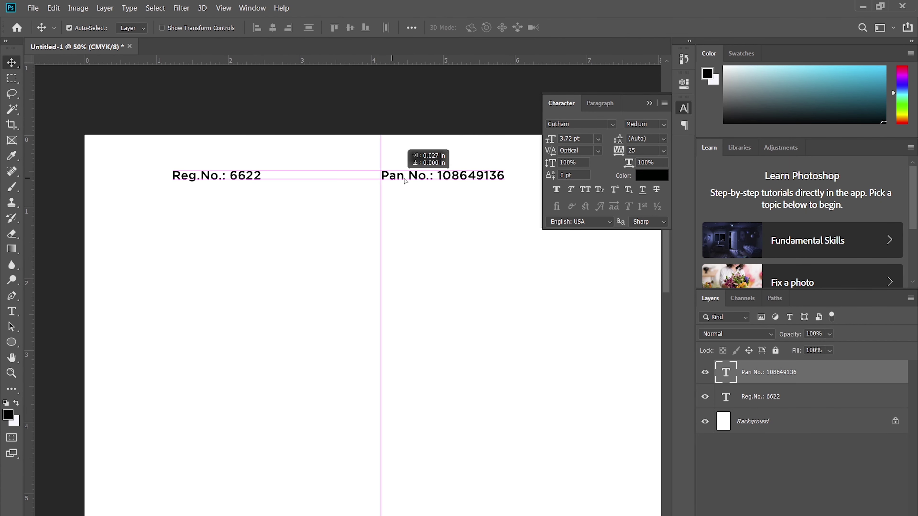
pyautogui.press('z')
pyautogui.keyDown('alt'); pyautogui.click(392, 206); pyautogui.keyUp('alt')
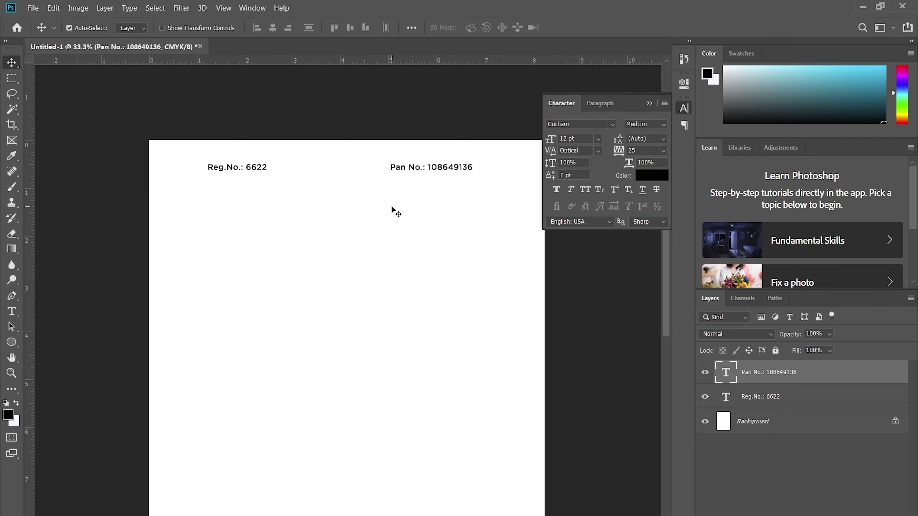
# Minimize Photoshop and select the Sitalpati Logo file in the Logo folder.
pyautogui.click(862, 7)
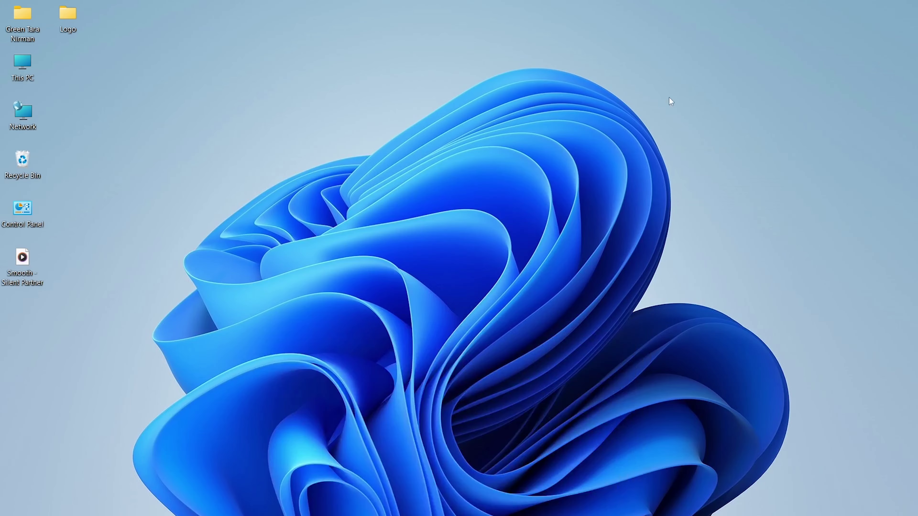
pyautogui.doubleClick(74, 16)
pyautogui.click(323, 169)
# Drag the Sitalpati Logo file onto the letterhead page and place it.
pyautogui.moveTo(324, 169); pyautogui.dragTo(470, 513)
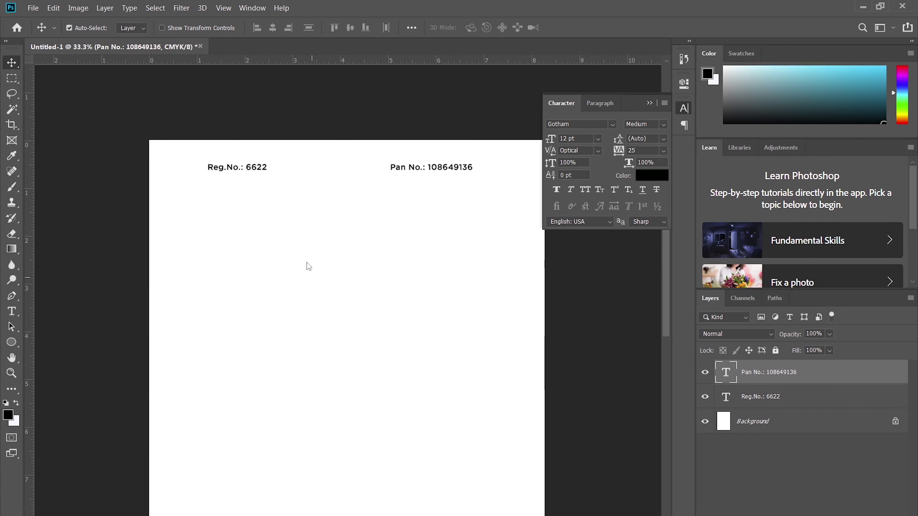
pyautogui.moveTo(307, 267); pyautogui.dragTo(307, 261)
pyautogui.press('Return')
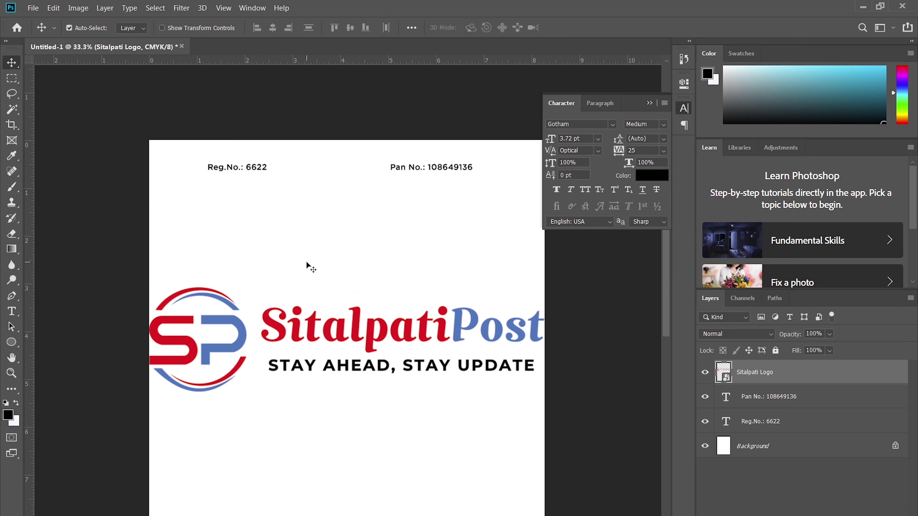
pyautogui.moveTo(360, 340); pyautogui.dragTo(354, 297)
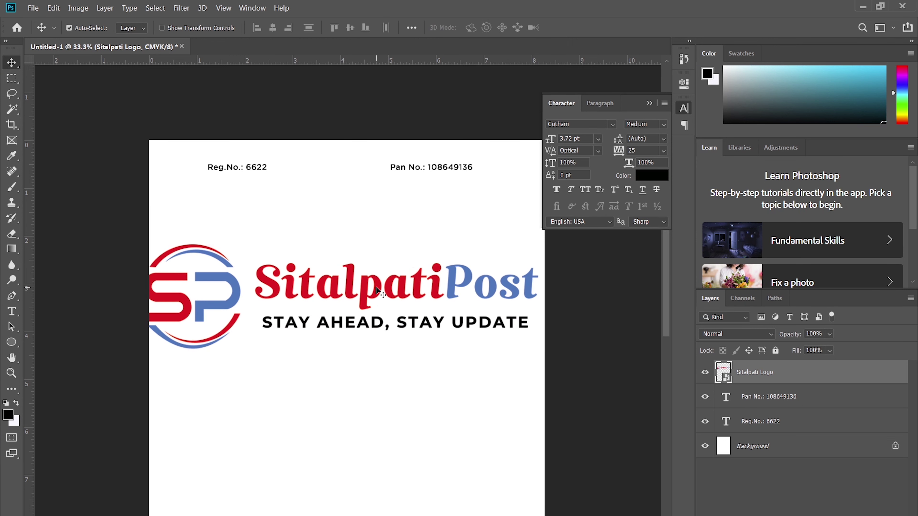
# Convert the logo to a smart object, scale it to 40.71%, and set it below Reg.No.
pyautogui.rightClick(774, 374)
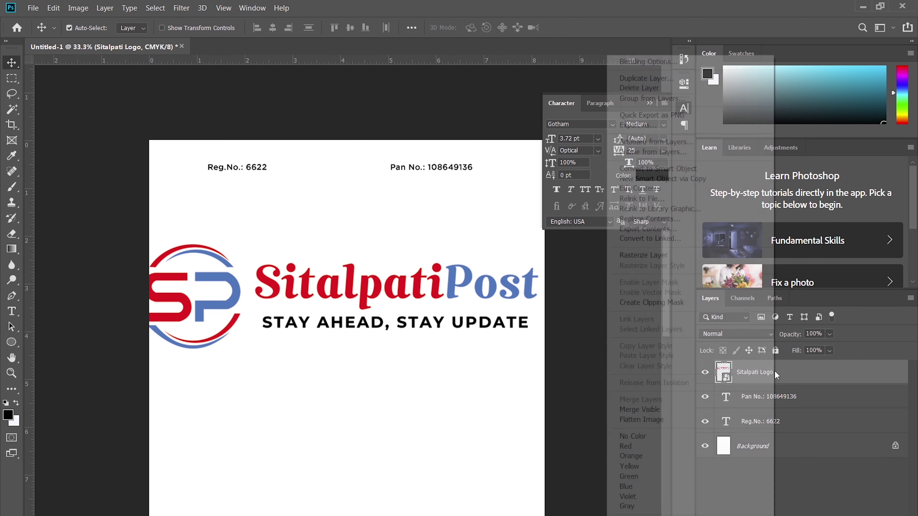
pyautogui.click(680, 169)
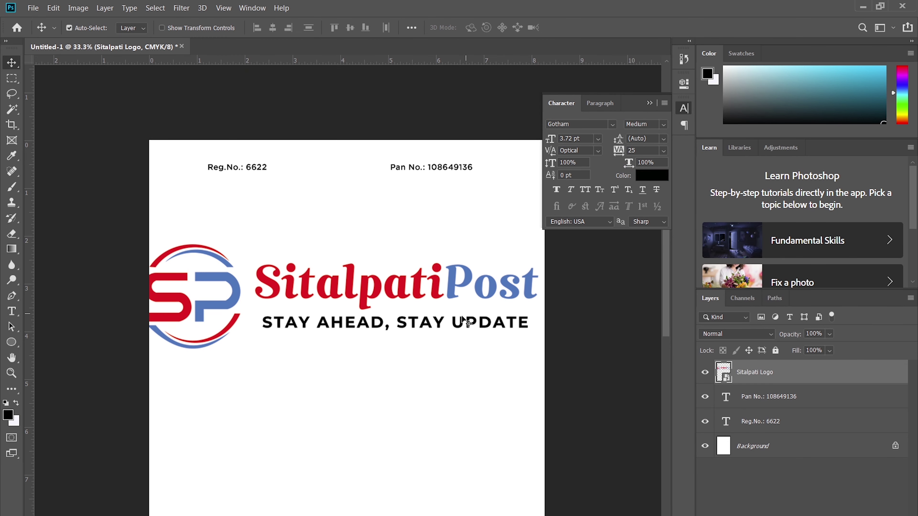
pyautogui.press('ctrl')
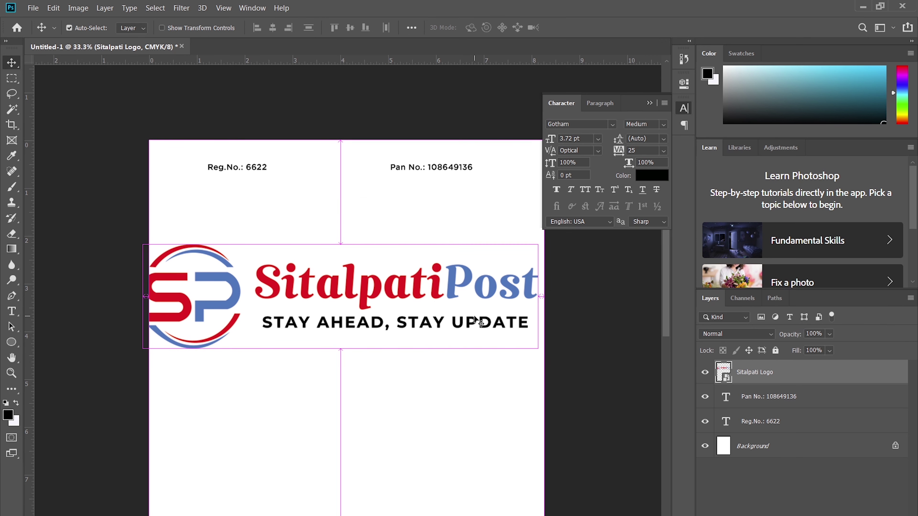
pyautogui.hotkey('ctrl', 't')
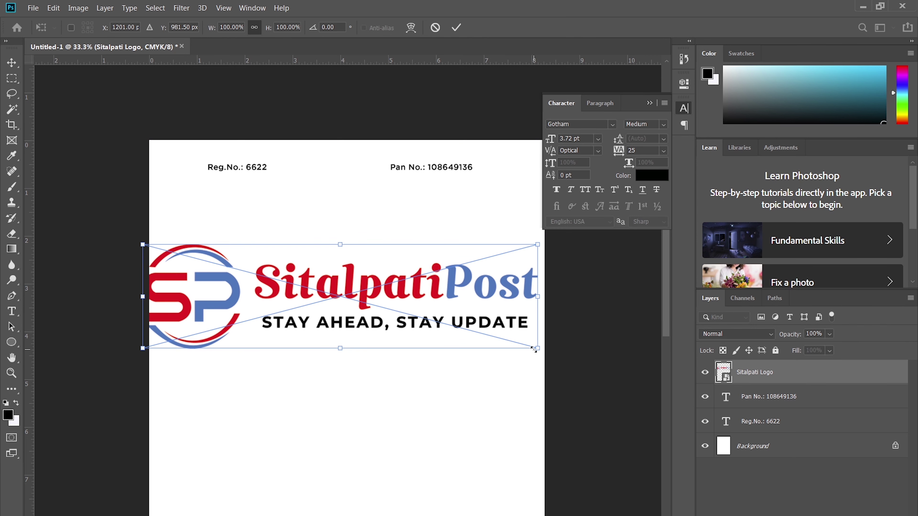
pyautogui.moveTo(534, 349); pyautogui.dragTo(303, 270)
pyautogui.press('Return')
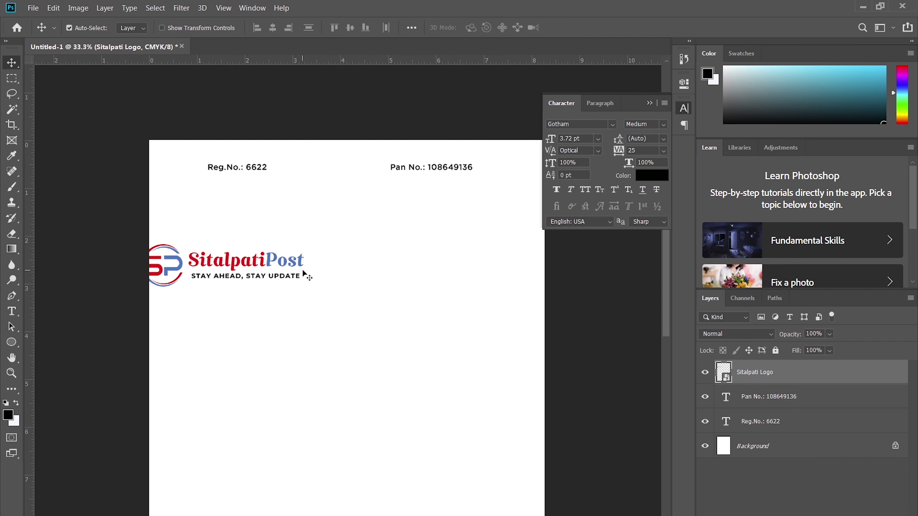
pyautogui.moveTo(241, 256); pyautogui.dragTo(267, 205)
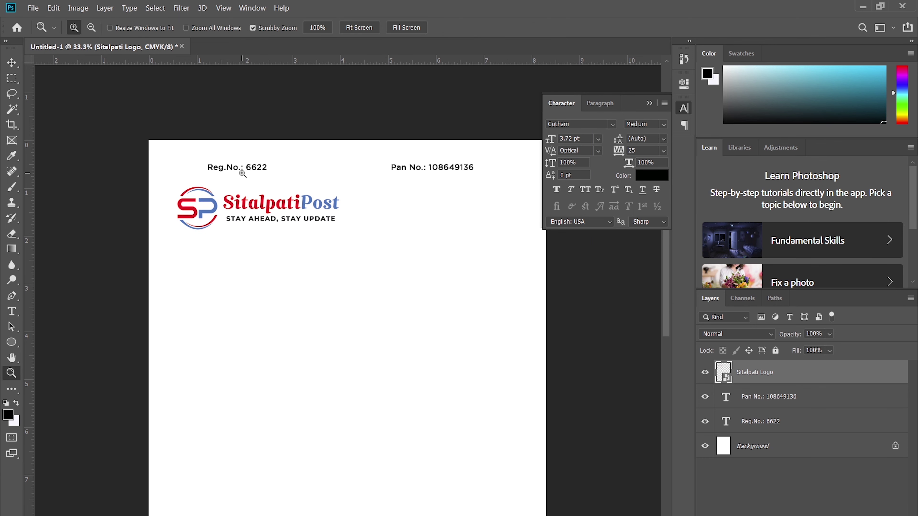
# Push Reg.No. to the left and Pan No. to the right on one level line.
pyautogui.scroll(1, 241, 172)
pyautogui.moveTo(232, 167); pyautogui.dragTo(196, 167)
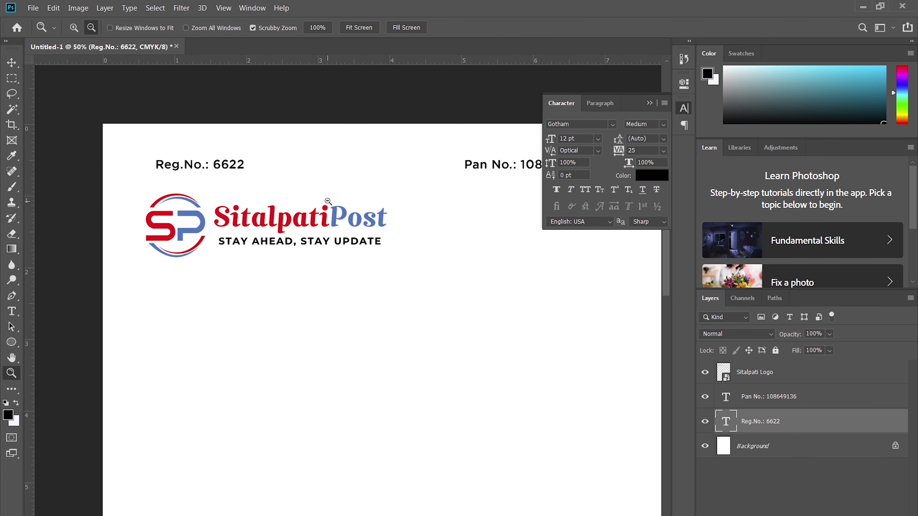
pyautogui.keyDown('alt'); pyautogui.click(196, 167); pyautogui.keyUp('alt')
pyautogui.moveTo(389, 165); pyautogui.dragTo(423, 166)
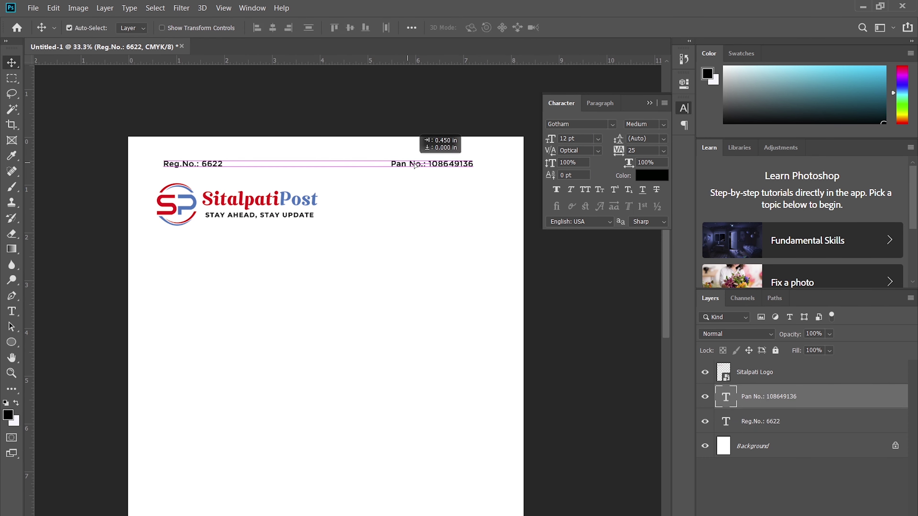
pyautogui.keyDown('ctrl'); pyautogui.click(398, 235); pyautogui.keyUp('ctrl')
pyautogui.click(361, 222)
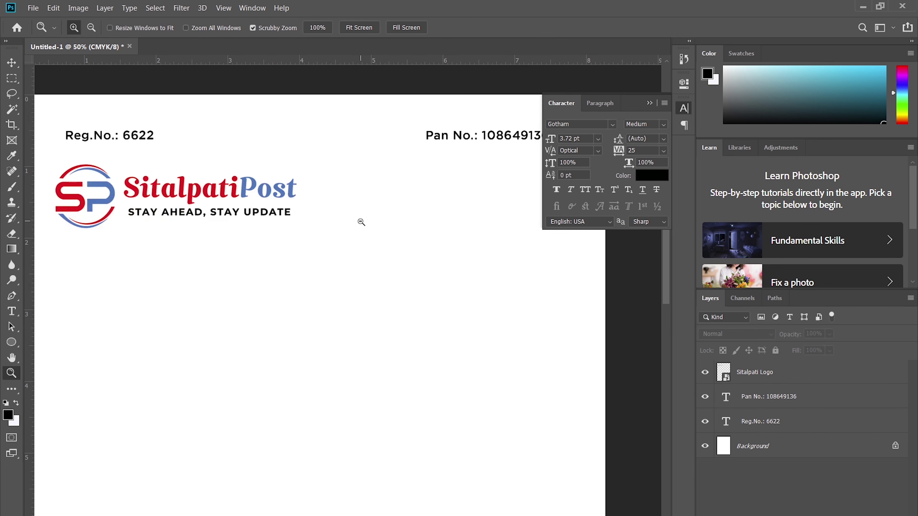
pyautogui.keyDown('alt'); pyautogui.click(326, 209); pyautogui.keyUp('alt')
# Place a duplicate of the Pan No. line just below it.
pyautogui.press('v')
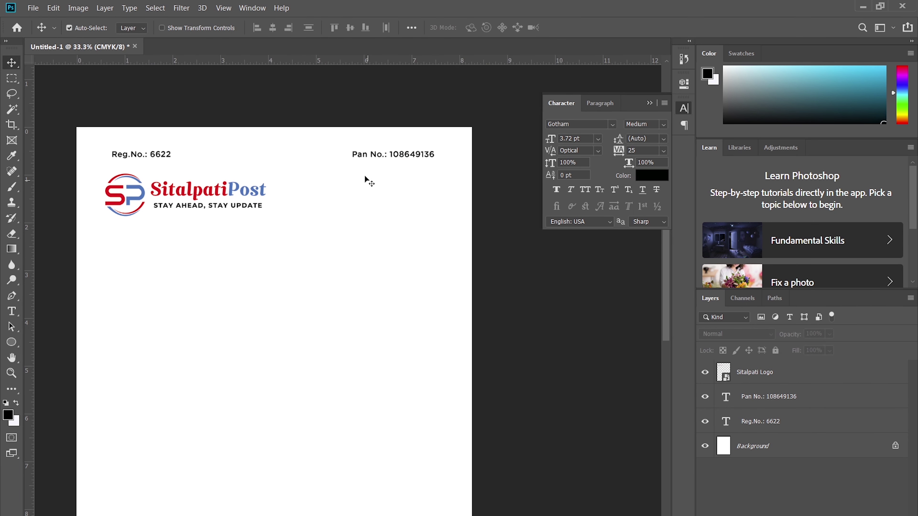
pyautogui.click(354, 156)
pyautogui.moveTo(393, 155); pyautogui.dragTo(374, 186)
pyautogui.scroll(1, 374, 186)
# Replace the copied line with phone numbers, e-mail, municipality address, website and Facebook lines.
pyautogui.press('t')
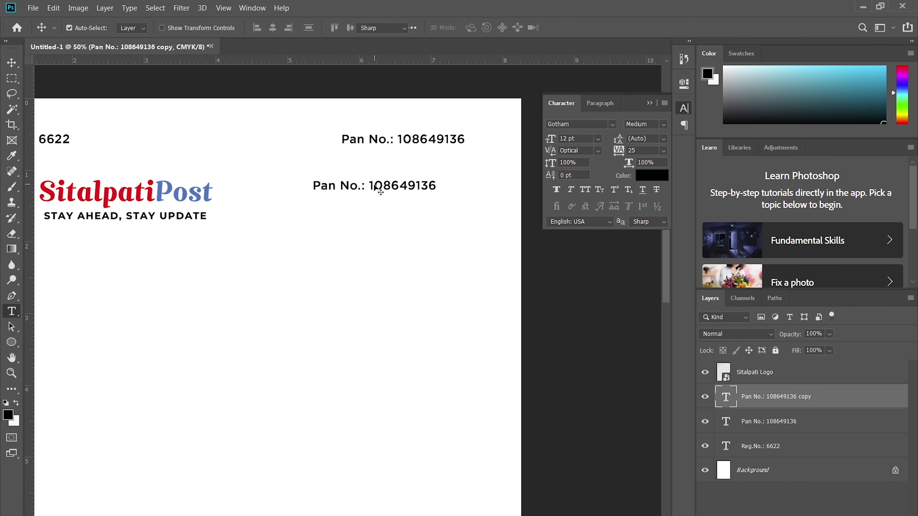
pyautogui.tripleClick(374, 184)
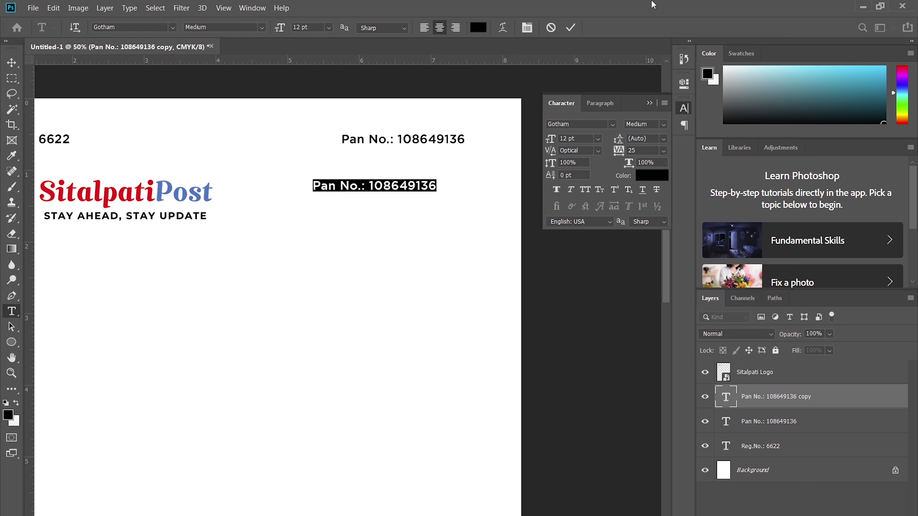
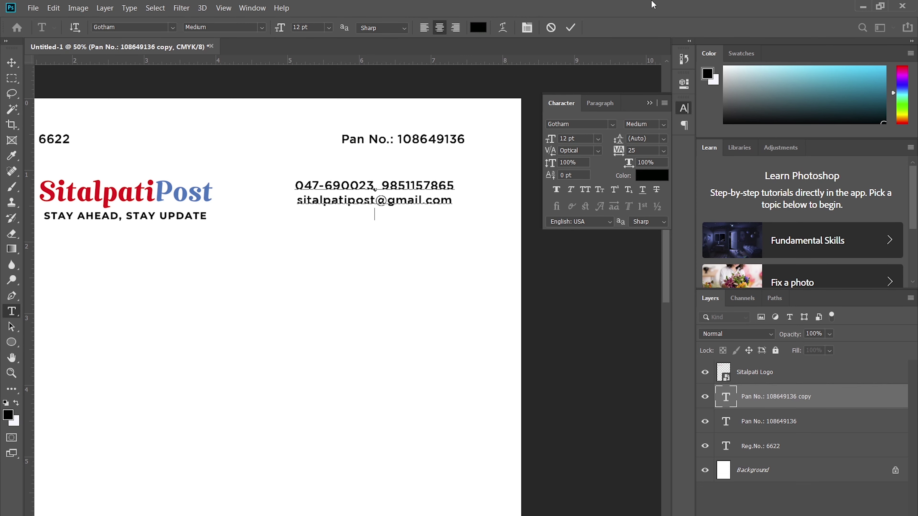
pyautogui.write('ama')
pyautogui.write('lamai Muncipality')
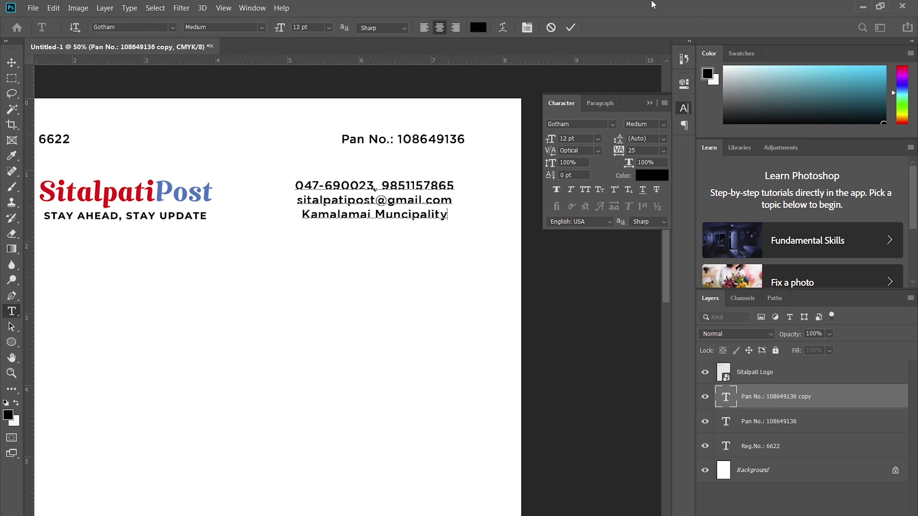
pyautogui.write('-04, Sindhu')
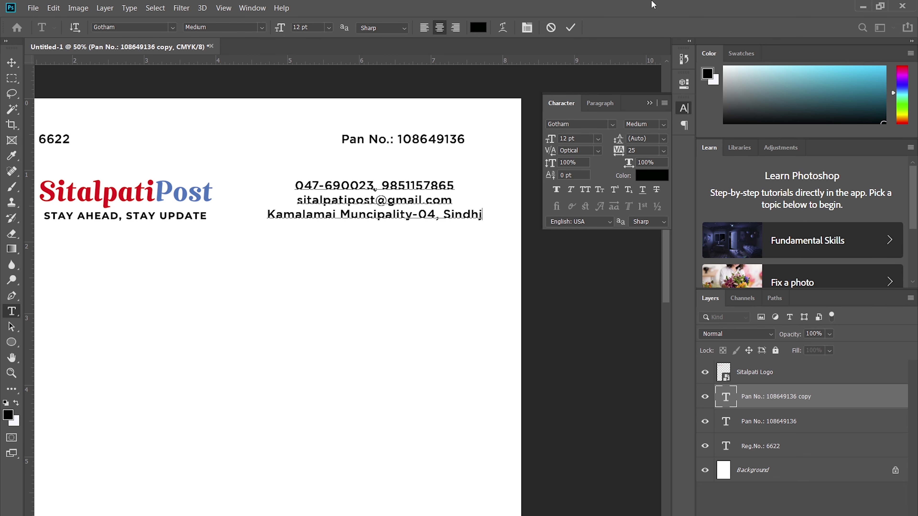
pyautogui.write('li ')
pyautogui.write('www.sitalp')
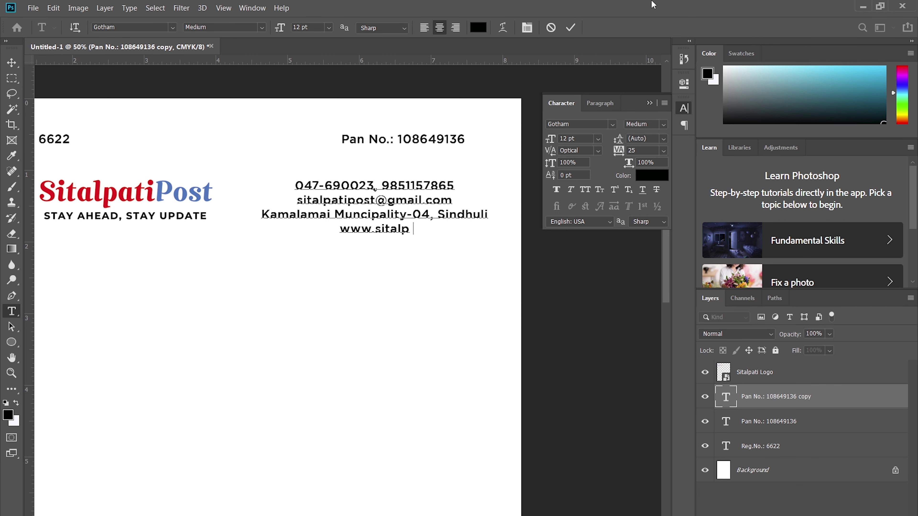
pyautogui.write('atipost.com fa')
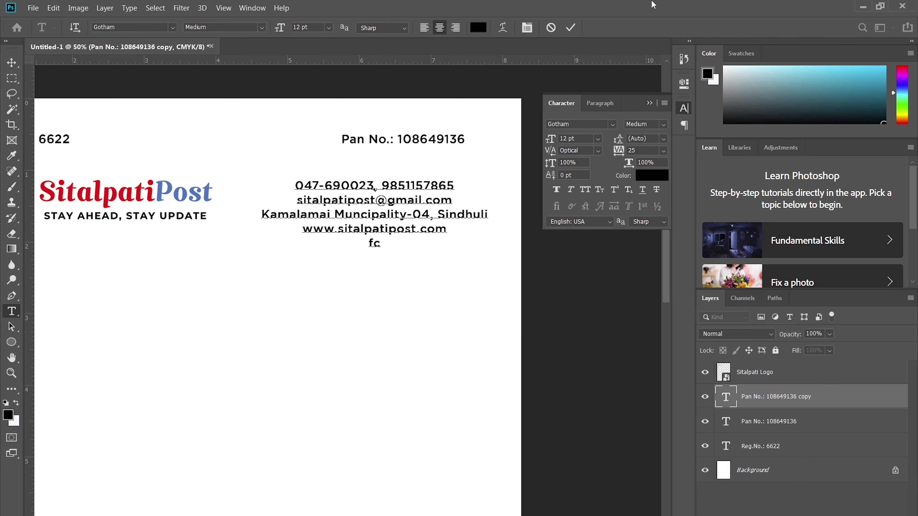
pyautogui.write('cebook.com/')
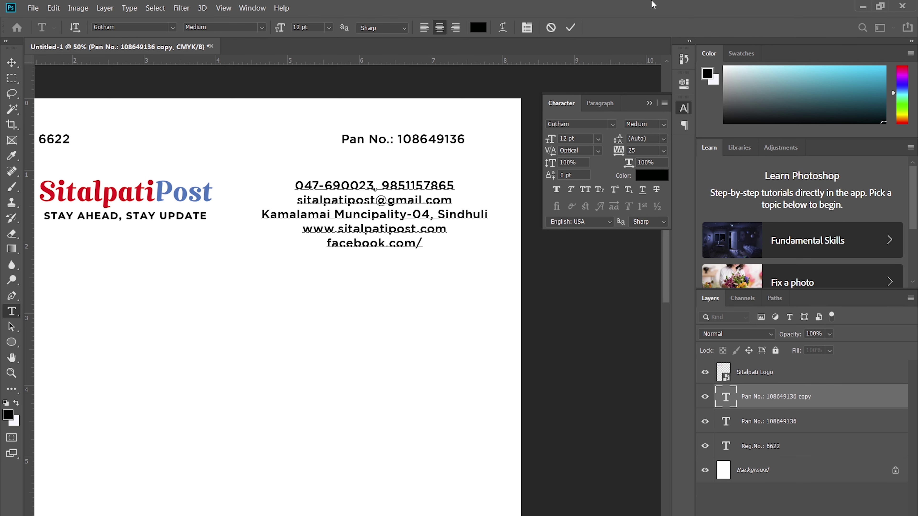
pyautogui.write('sitalpatipost')
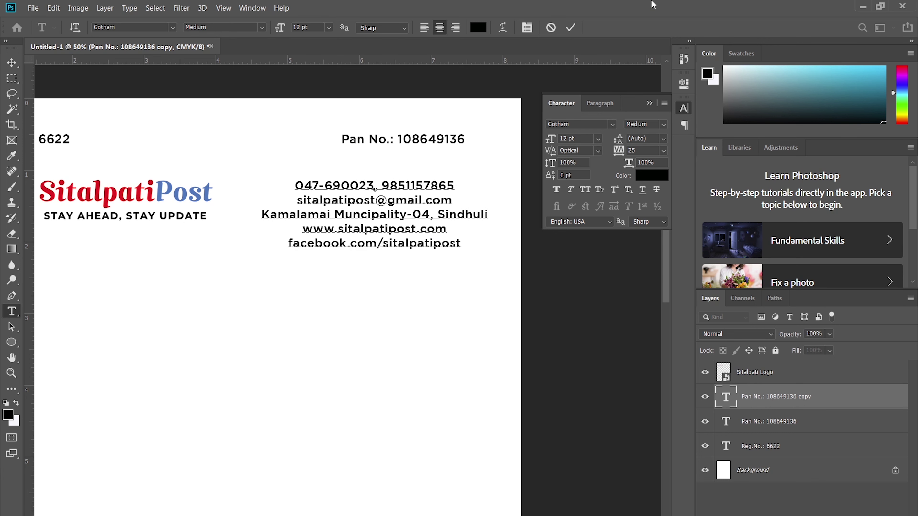
pyautogui.hotkey('ctrl', 'a')
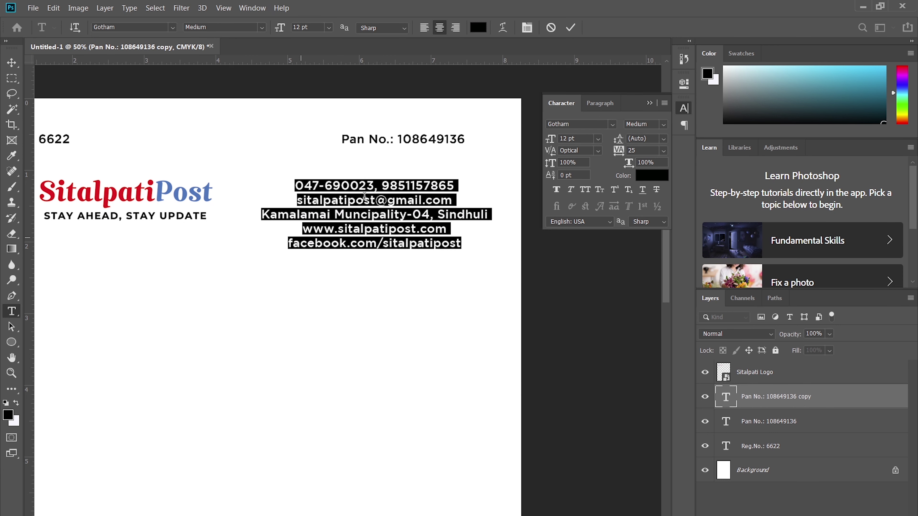
# Left-align the contact block, move it left, and set it in Montserrat Bold.
pyautogui.click(424, 28)
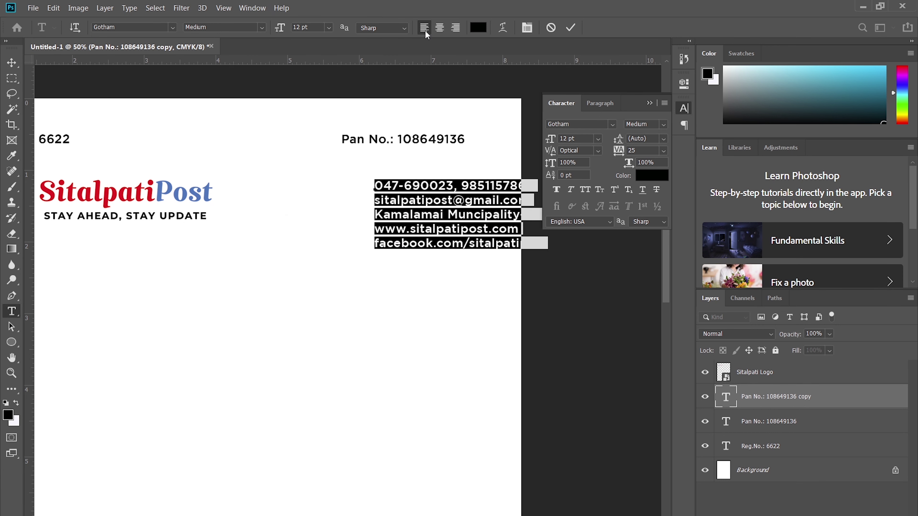
pyautogui.click(12, 63)
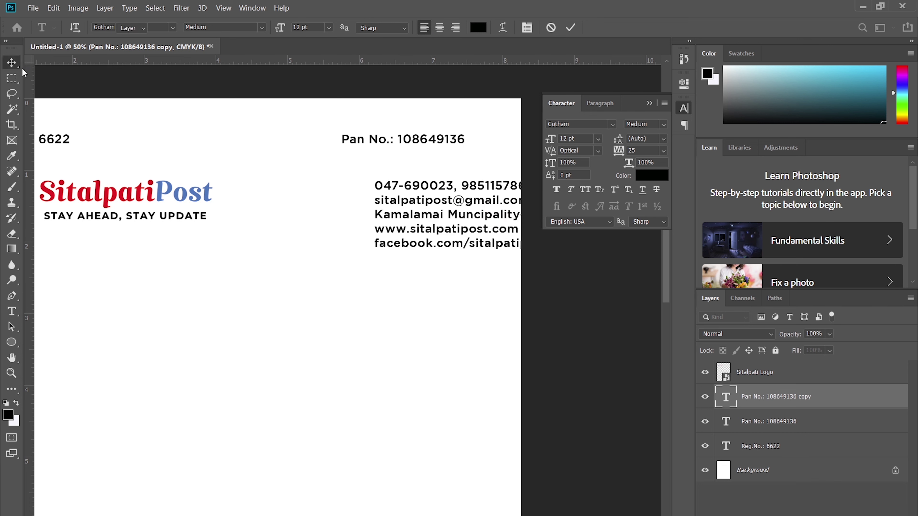
pyautogui.moveTo(411, 209); pyautogui.dragTo(335, 211)
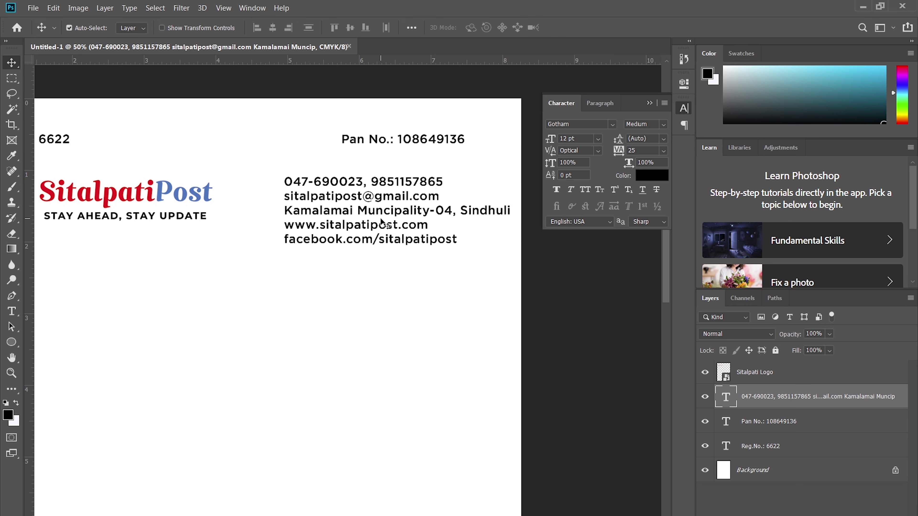
pyautogui.click(582, 126)
pyautogui.write('Montserrat')
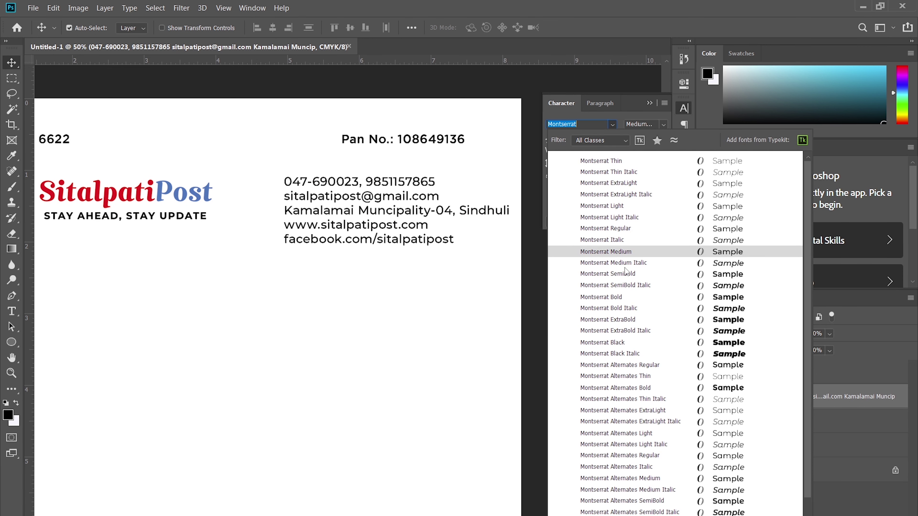
pyautogui.click(620, 297)
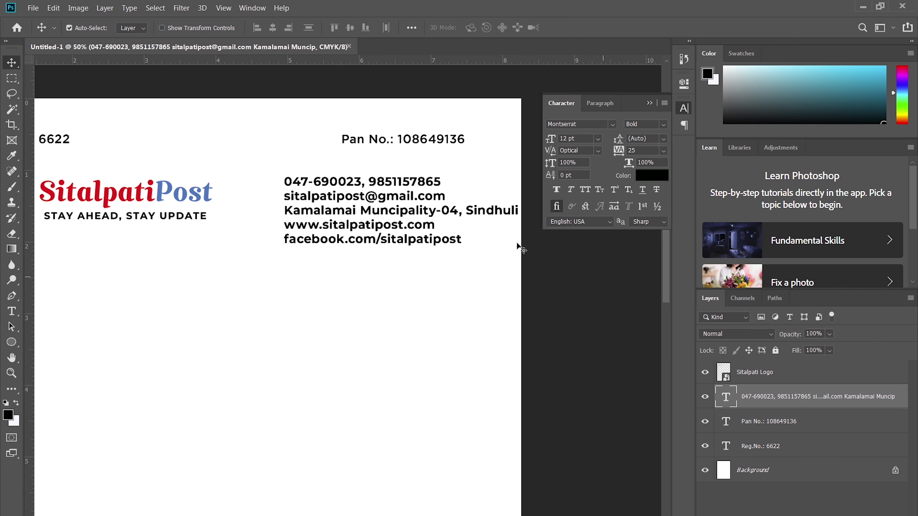
pyautogui.click(649, 103)
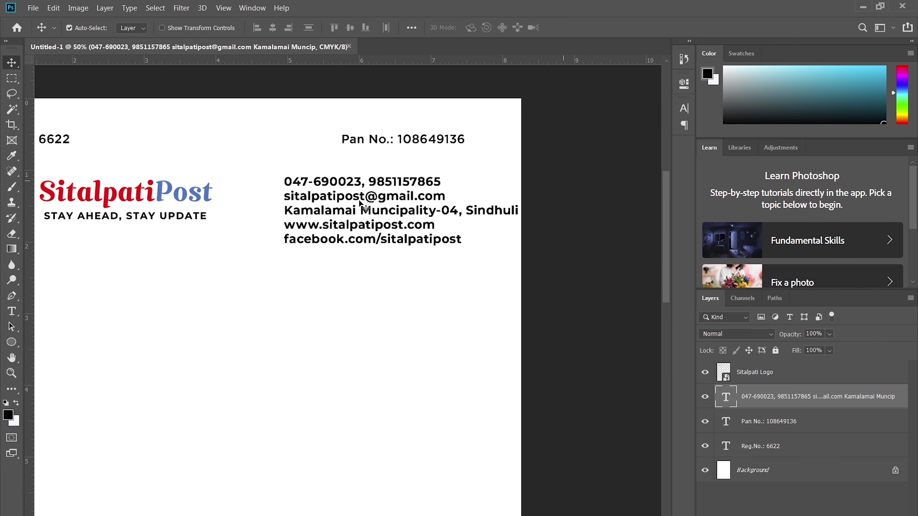
# Fine-tune the contact block's position beside the logo, slightly up and right.
pyautogui.moveTo(364, 208); pyautogui.dragTo(348, 208)
pyautogui.hotkey('ctrl', '-')
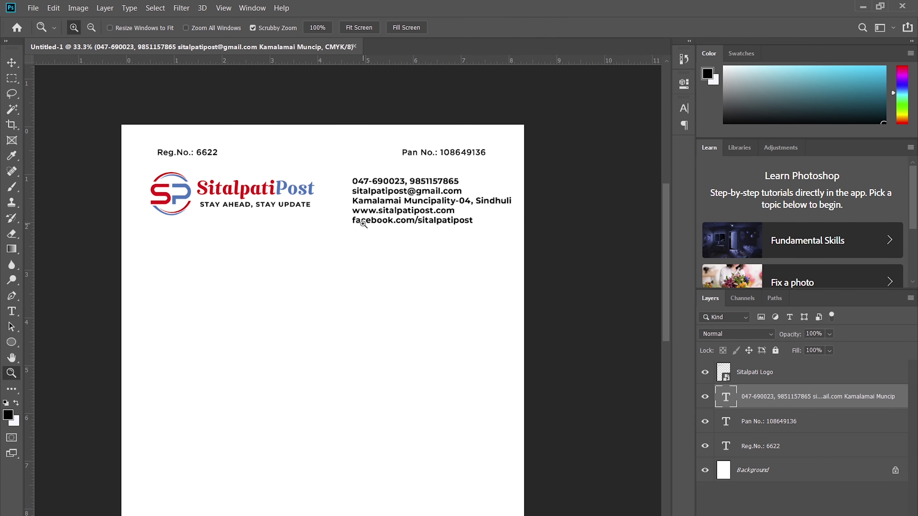
pyautogui.hotkey('ctrl', '+')
pyautogui.moveTo(378, 195)
pyautogui.mouseDown()
pyautogui.moveTo(382, 187)
pyautogui.moveTo(436, 187)
pyautogui.mouseUp()
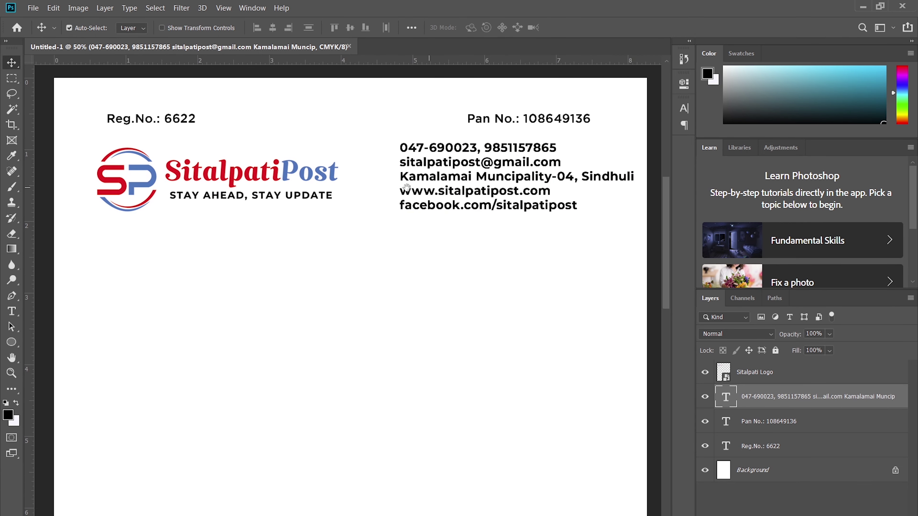
# Scale the Sitalpati logo down slightly with Free Transform.
pyautogui.click(278, 177)
pyautogui.press('ctrl')
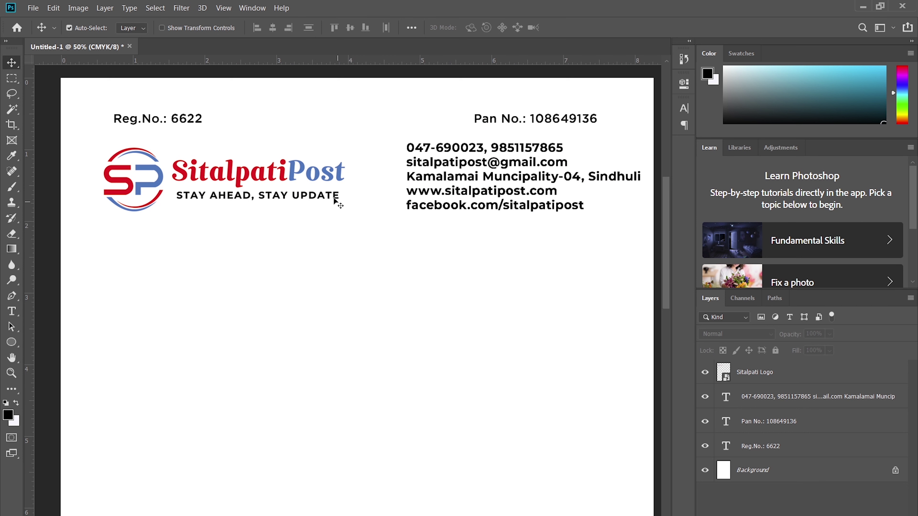
pyautogui.click(339, 176)
pyautogui.hotkey('ctrl', 't')
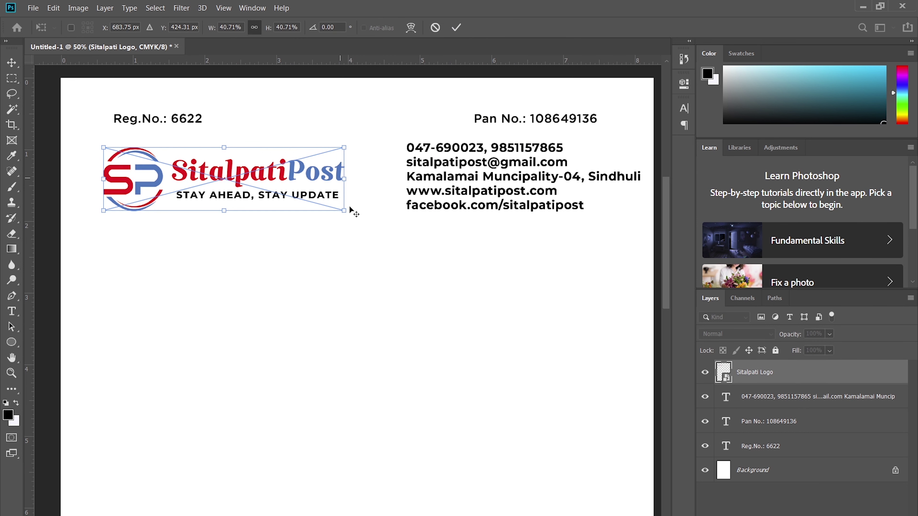
pyautogui.moveTo(344, 212); pyautogui.dragTo(309, 205)
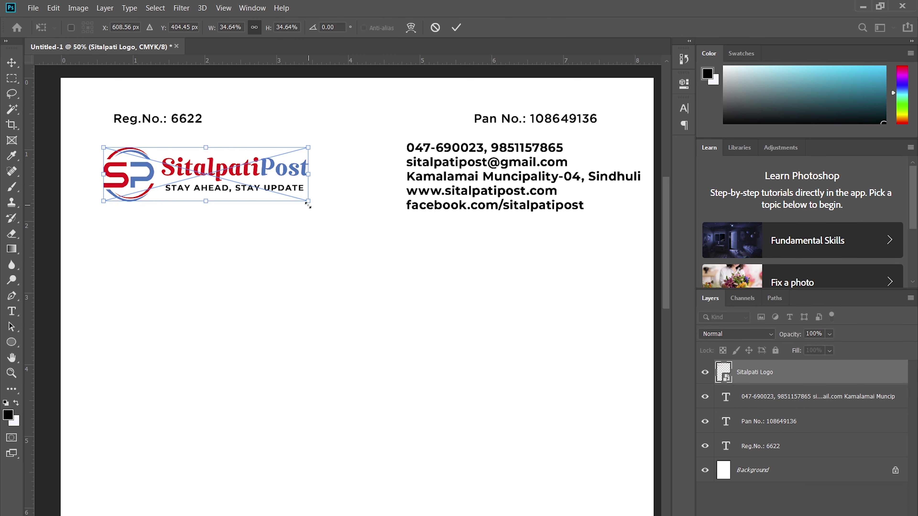
pyautogui.press('Return')
# Zoom in on the letterhead and select the contact text layer.
pyautogui.press('z')
pyautogui.moveTo(369, 205); pyautogui.dragTo(374, 195)
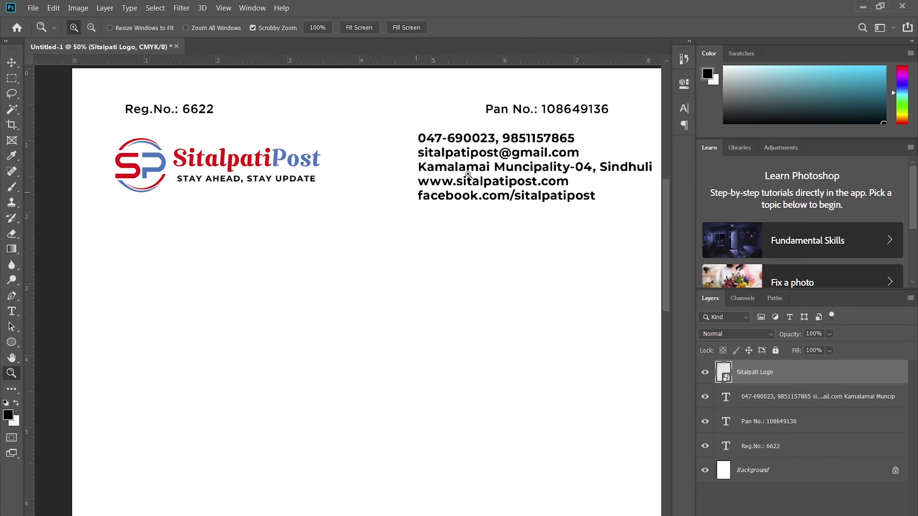
pyautogui.press('v')
pyautogui.click(489, 168)
pyautogui.doubleClick(487, 167)
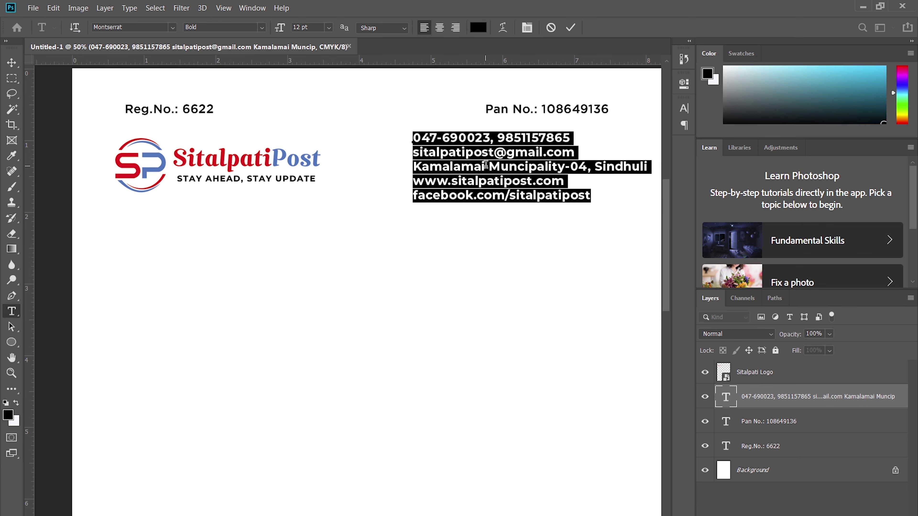
pyautogui.press('Escape')
# Reposition the contact block so it sits aligned under Pan No.
pyautogui.press('z')
pyautogui.moveTo(452, 178); pyautogui.dragTo(452, 178)
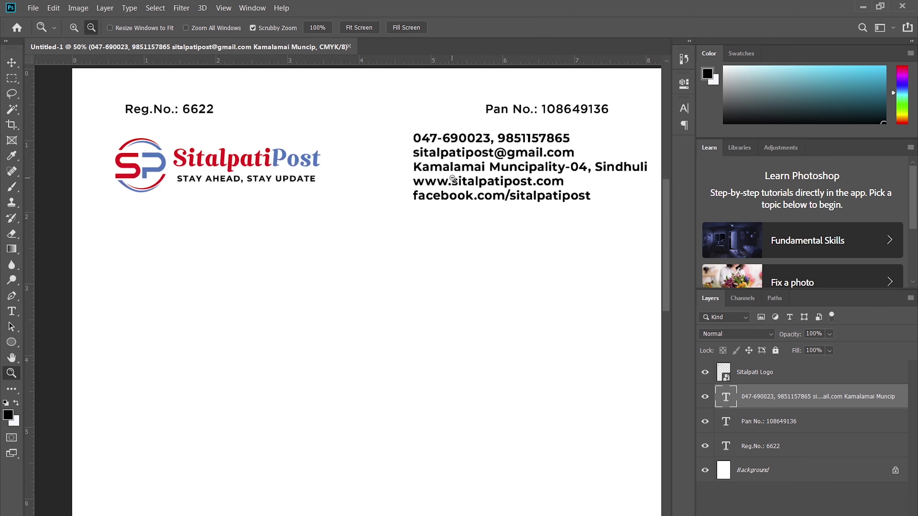
pyautogui.keyDown('alt'); pyautogui.click(452, 178); pyautogui.keyUp('alt')
pyautogui.click(399, 187)
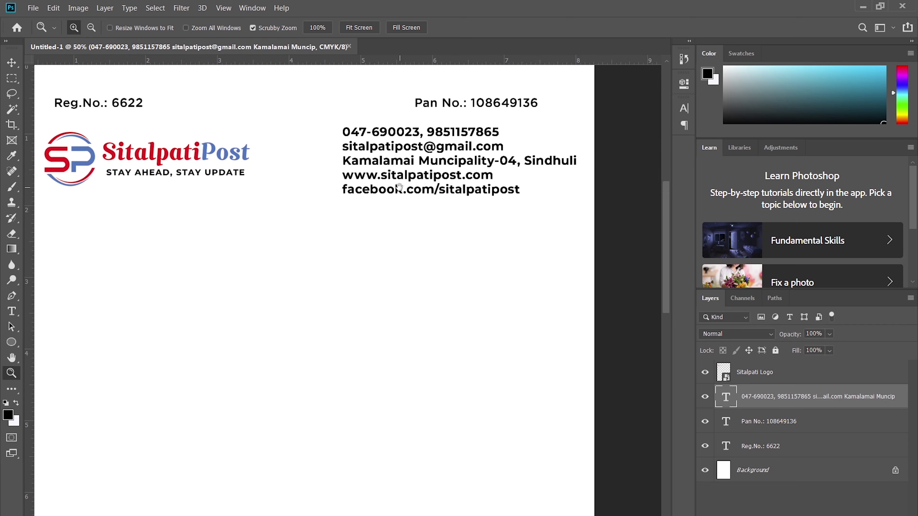
pyautogui.moveTo(399, 187); pyautogui.dragTo(438, 194)
pyautogui.press('v')
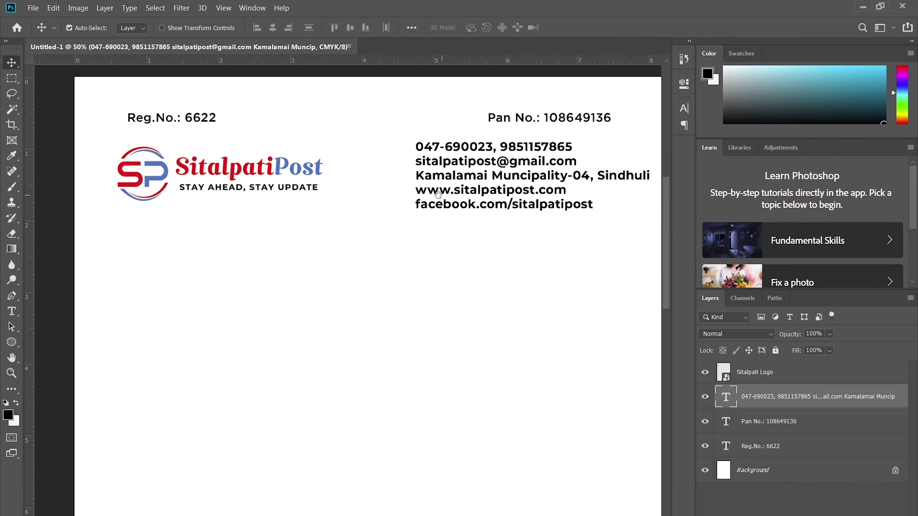
pyautogui.hscroll(3, 430, 178)
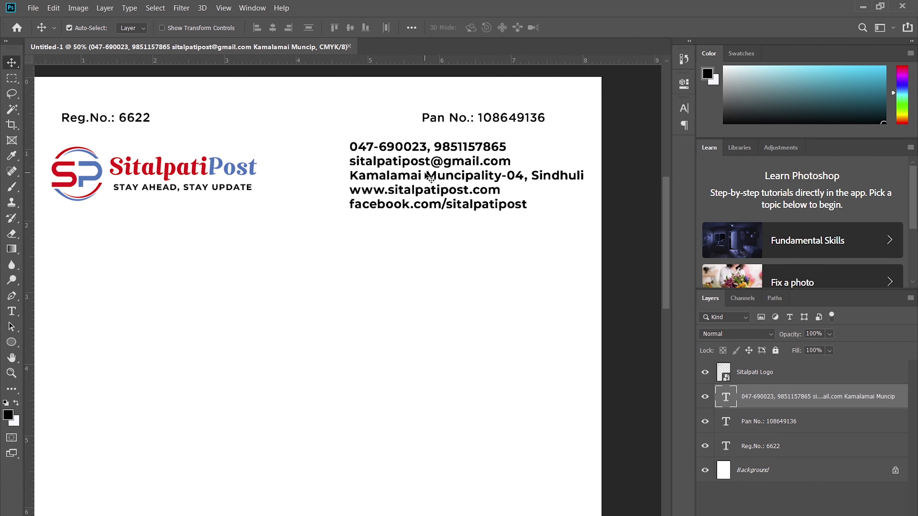
pyautogui.hotkey('ctrl', 't')
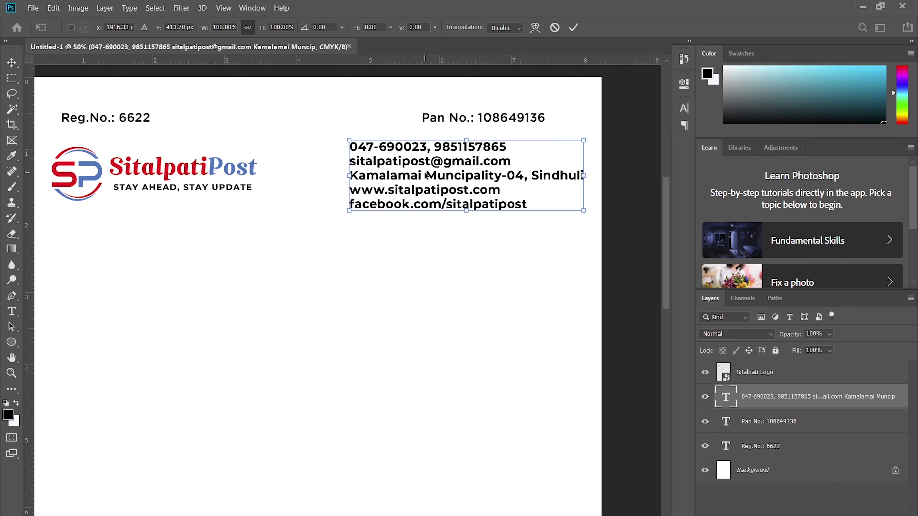
pyautogui.press('Return')
pyautogui.moveTo(426, 176); pyautogui.dragTo(431, 179)
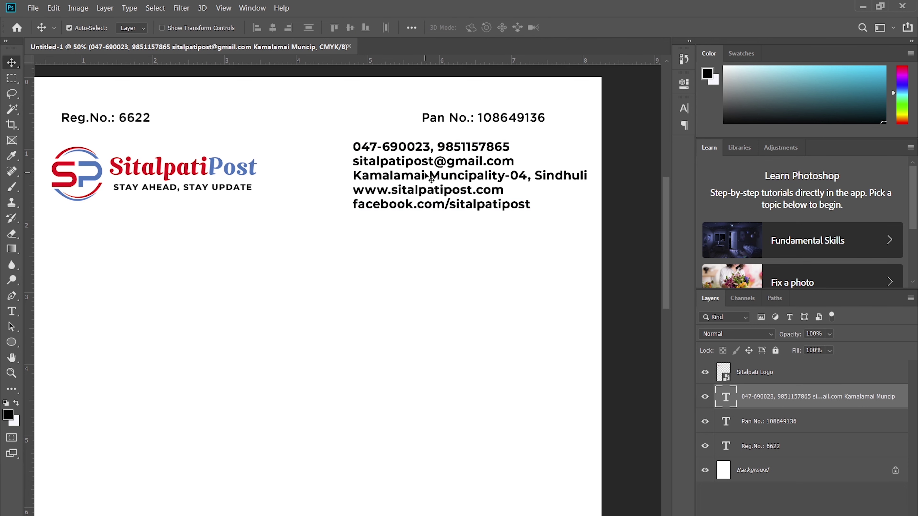
pyautogui.hotkey('shift', 'Left')
pyautogui.hotkey('shift', 'Left')
pyautogui.moveTo(342, 261); pyautogui.dragTo(407, 261)
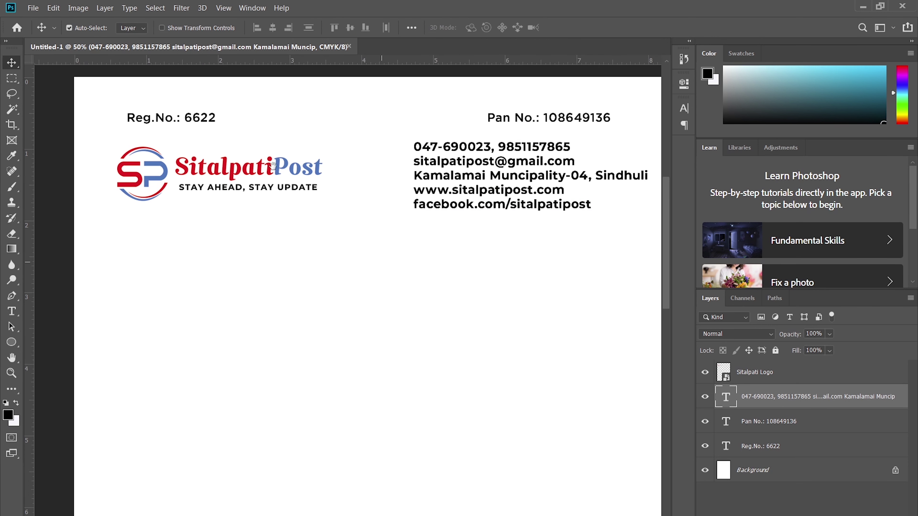
# Shrink the SitalpatiPost logo a bit more, to about 34.64%.
pyautogui.click(262, 186)
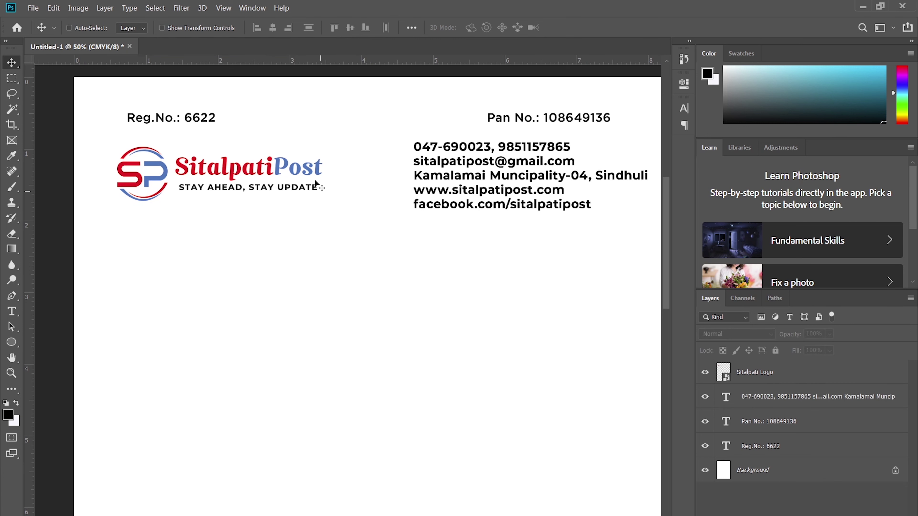
pyautogui.keyDown('ctrl'); pyautogui.click(316, 170); pyautogui.keyUp('ctrl')
pyautogui.hotkey('ctrl', 't')
pyautogui.moveTo(322, 201); pyautogui.dragTo(317, 198)
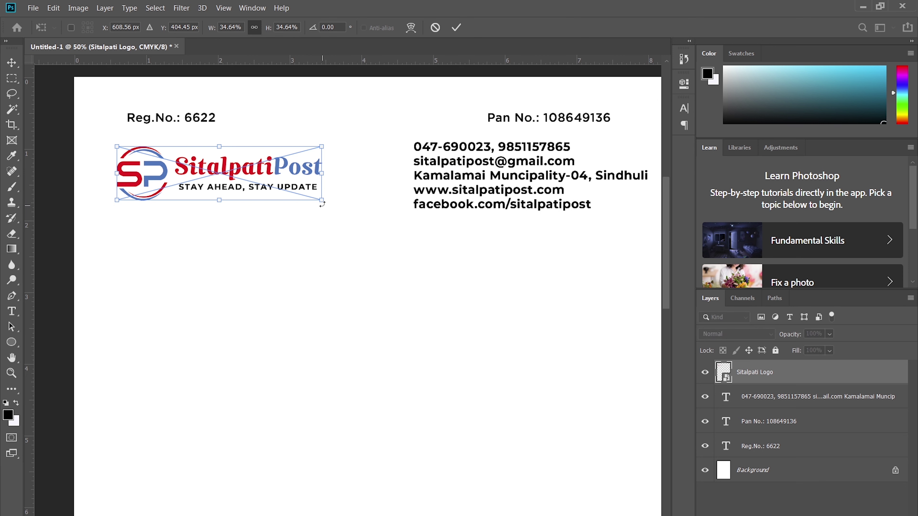
pyautogui.press('Return')
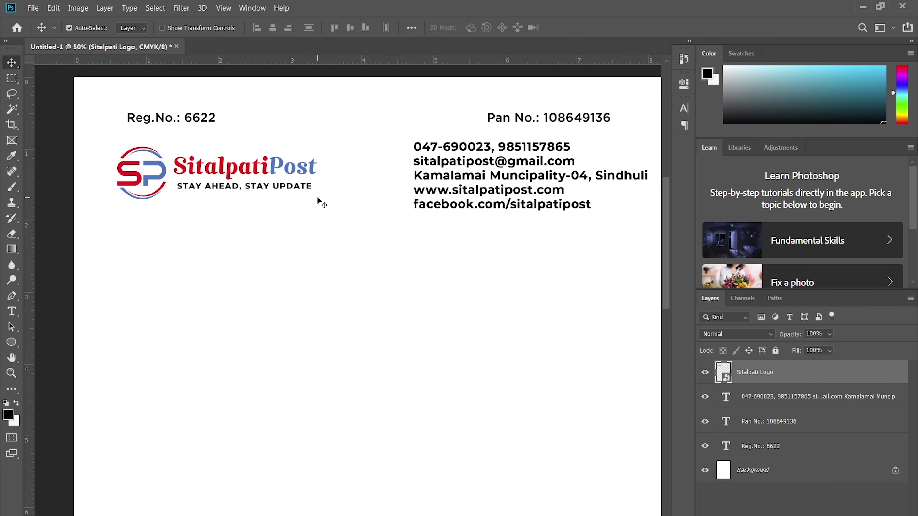
pyautogui.click(312, 238)
pyautogui.moveTo(311, 237); pyautogui.dragTo(314, 231)
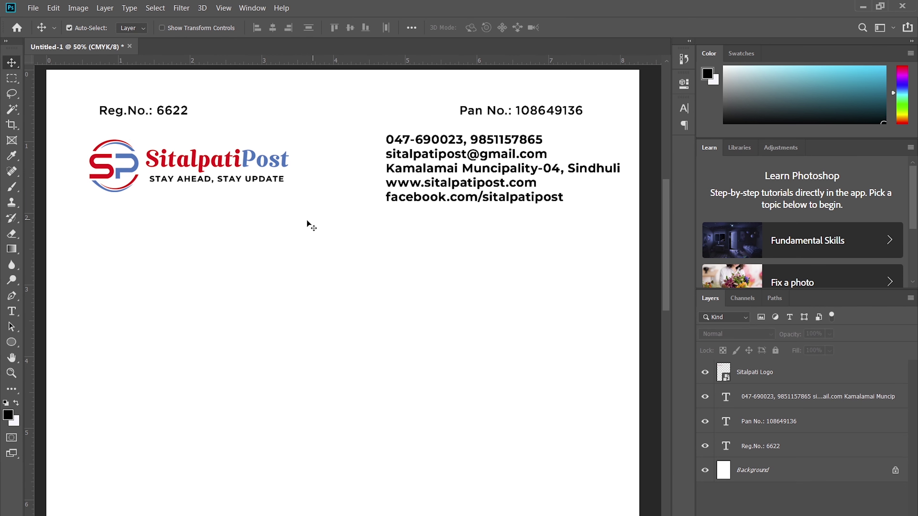
# Draw a horizontal line across the page width and nudge it down.
pyautogui.click(18, 342)
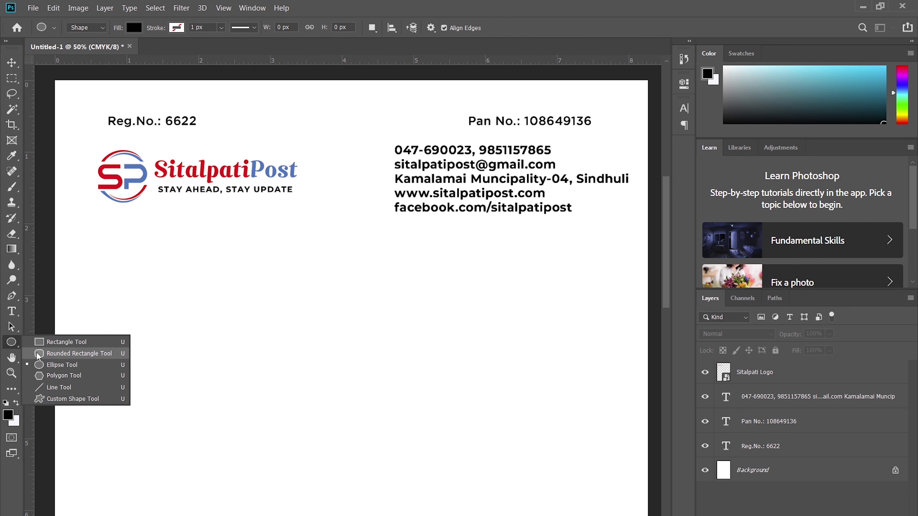
pyautogui.click(51, 386)
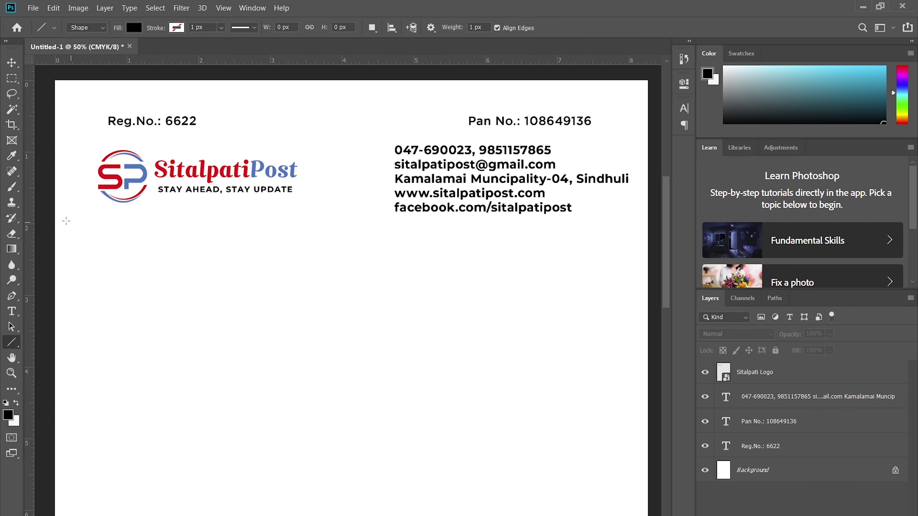
pyautogui.moveTo(48, 210); pyautogui.dragTo(668, 234)
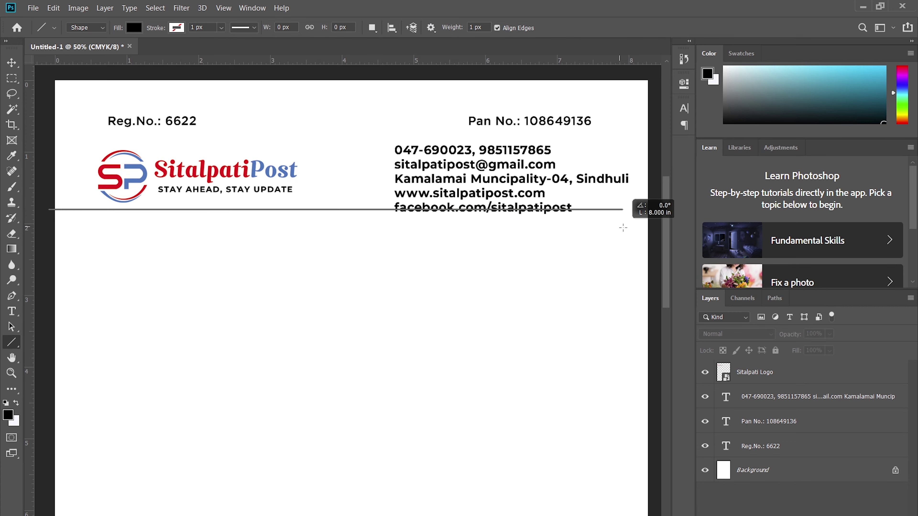
pyautogui.moveTo(668, 234)
pyautogui.mouseDown()
pyautogui.moveTo(272, 230)
pyautogui.moveTo(390, 250)
pyautogui.mouseUp()
pyautogui.press('v')
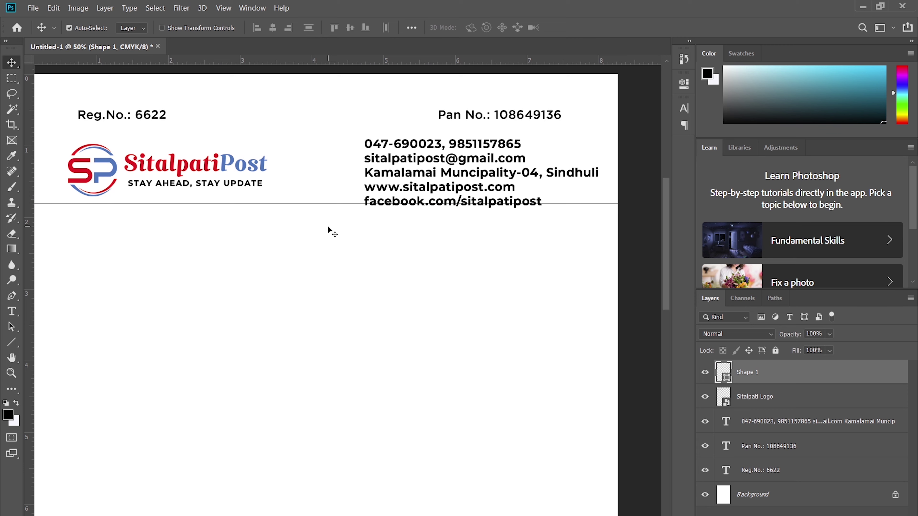
pyautogui.hotkey('shift', 'Down')
pyautogui.hotkey('shift', 'Down')
pyautogui.hotkey('shift', 'Down')
# Double the line's thickness to 200% height, converting the live shape to a path.
pyautogui.press('z')
pyautogui.moveTo(328, 226); pyautogui.dragTo(313, 192)
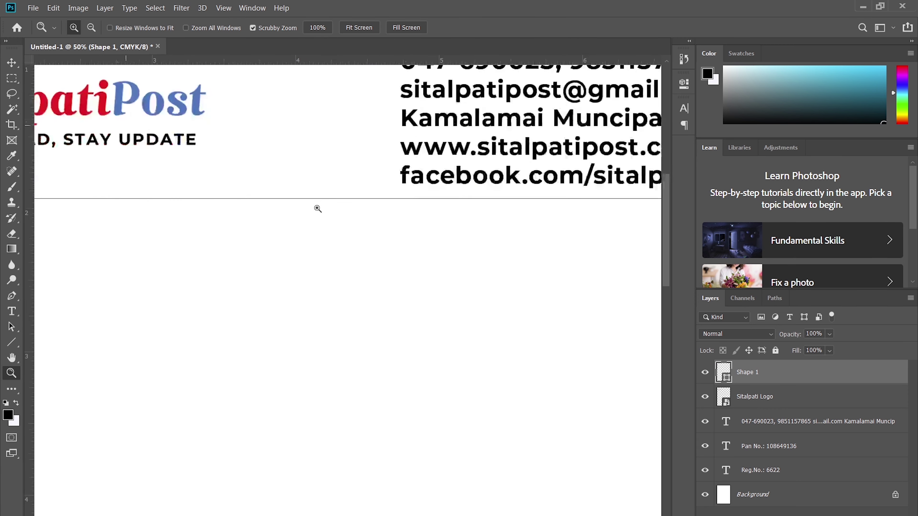
pyautogui.press('v')
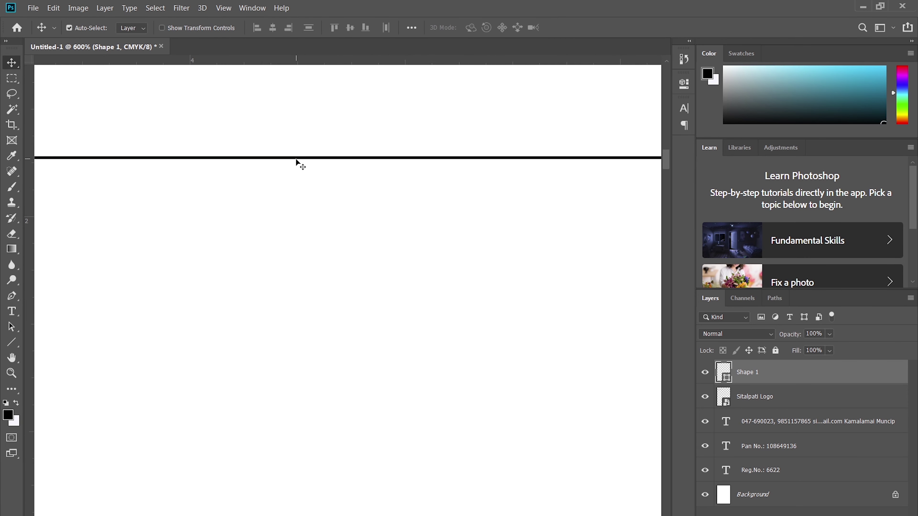
pyautogui.press('ctrl')
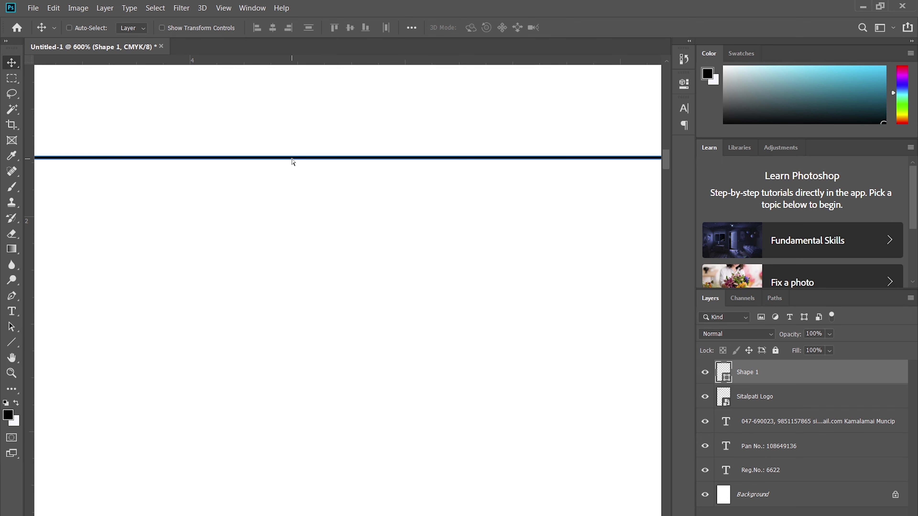
pyautogui.hotkey('ctrl', 't')
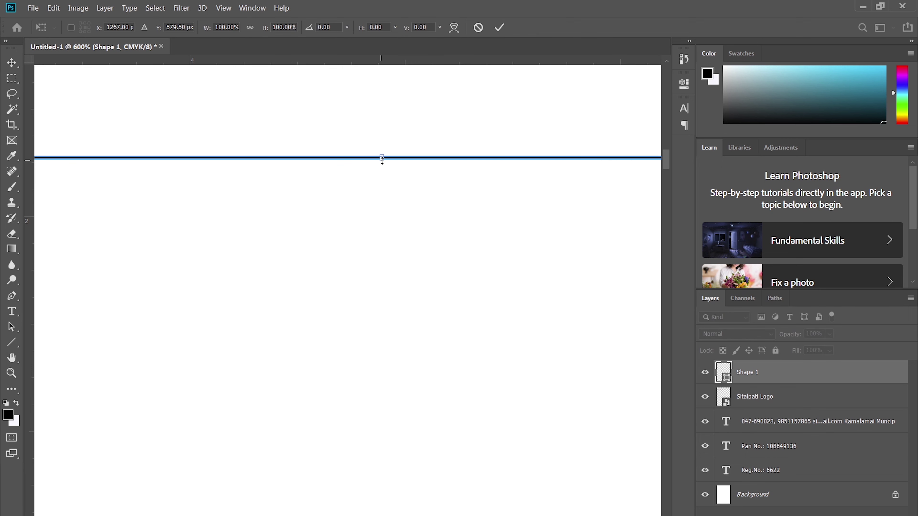
pyautogui.moveTo(380, 160); pyautogui.dragTo(382, 163)
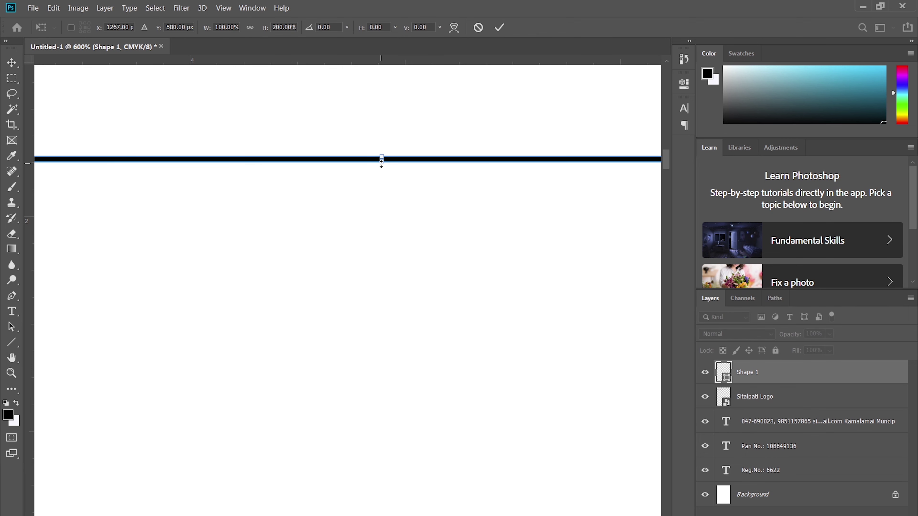
pyautogui.press('Return')
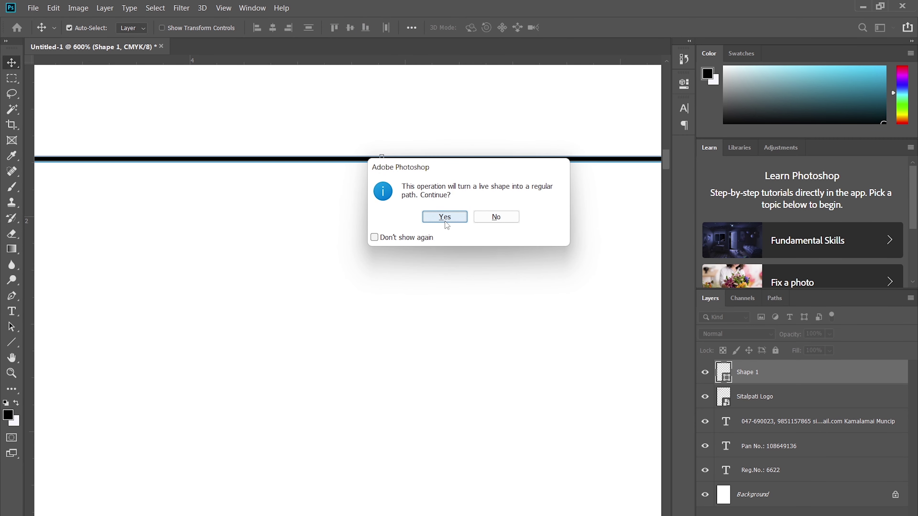
pyautogui.click(445, 217)
pyautogui.press('z')
pyautogui.scroll(-2, 394, 200)
# Set the divider line's fill colour to red with Path Selection.
pyautogui.moveTo(429, 202); pyautogui.dragTo(287, 198)
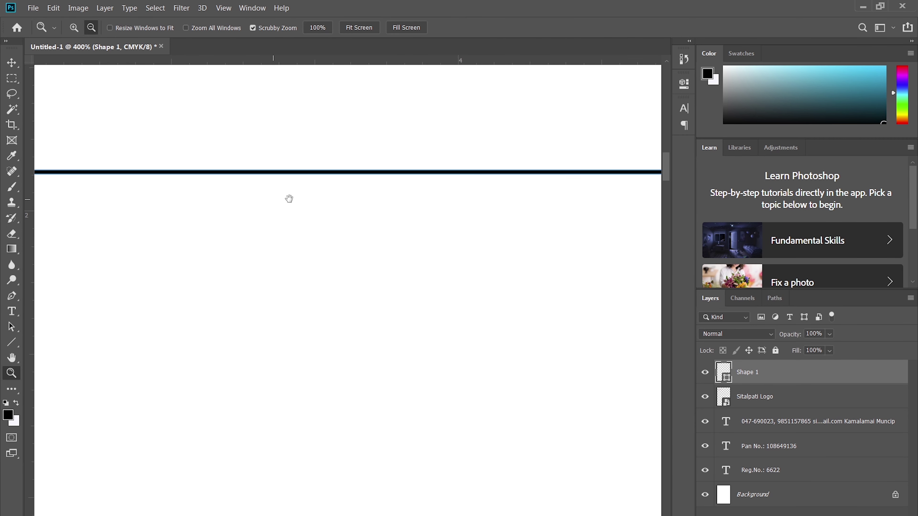
pyautogui.keyDown('alt'); pyautogui.click(281, 207); pyautogui.keyUp('alt')
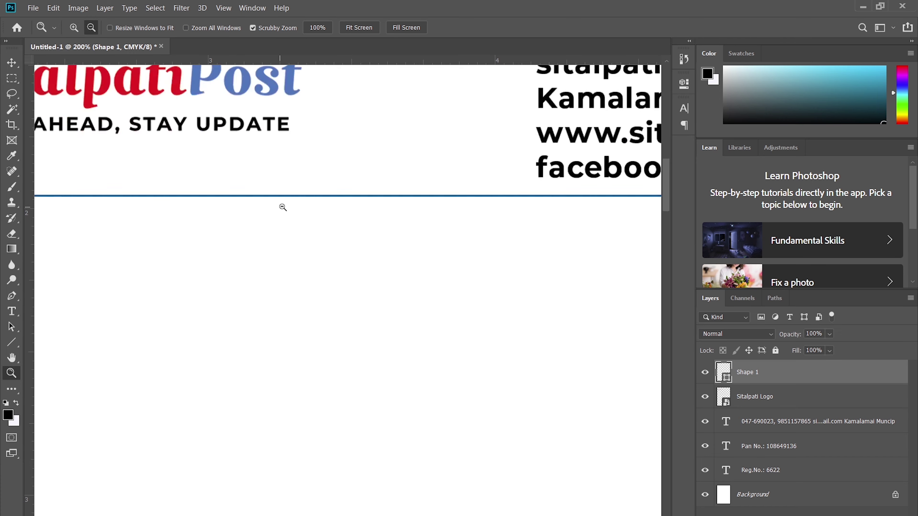
pyautogui.press('v')
pyautogui.press('a')
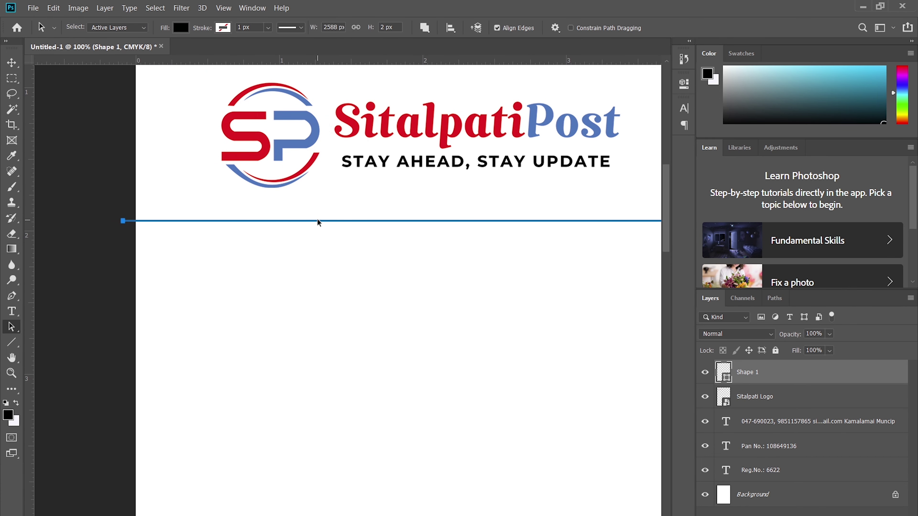
pyautogui.rightClick(9, 327)
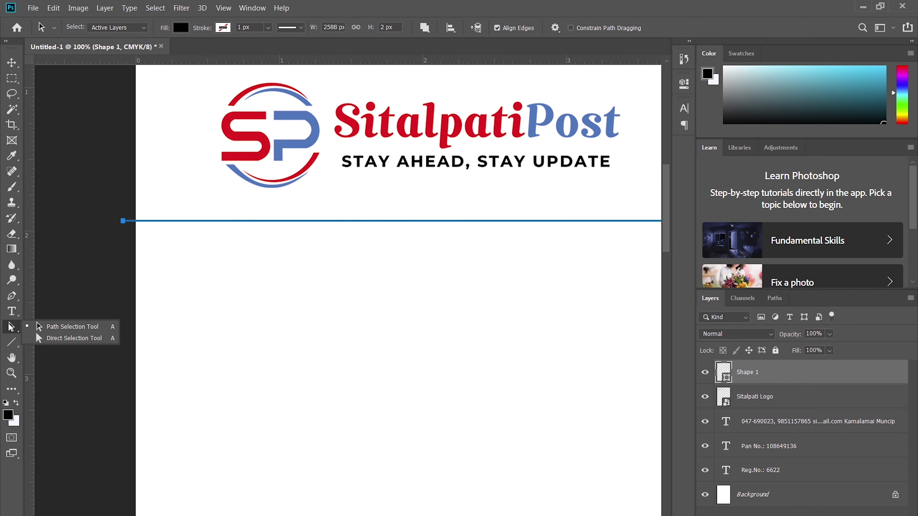
pyautogui.click(69, 328)
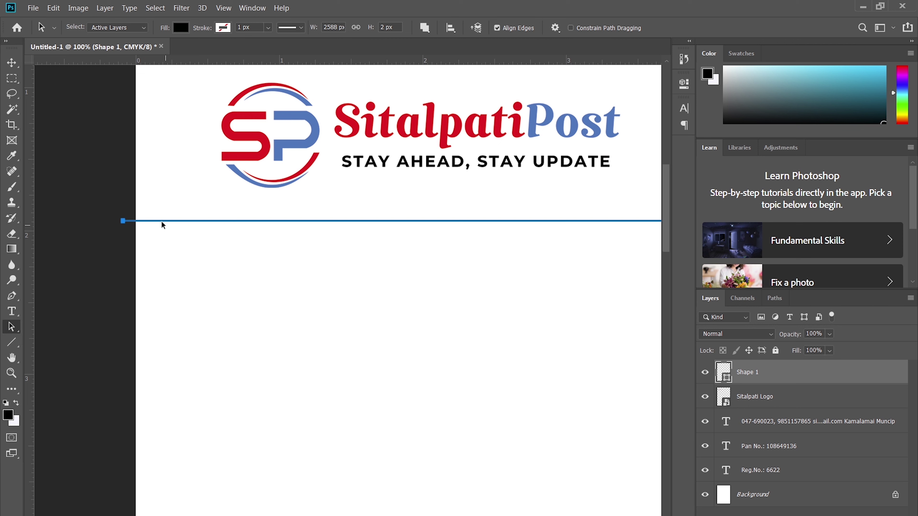
pyautogui.click(183, 29)
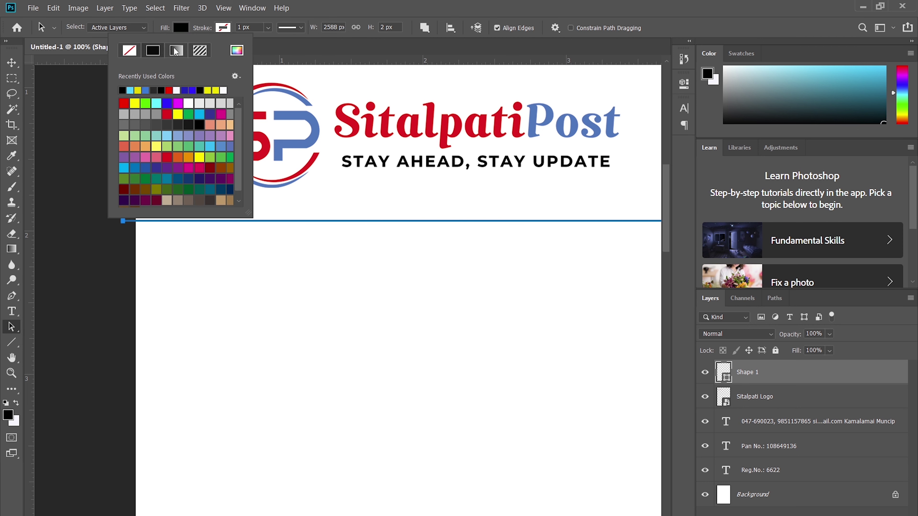
pyautogui.click(169, 89)
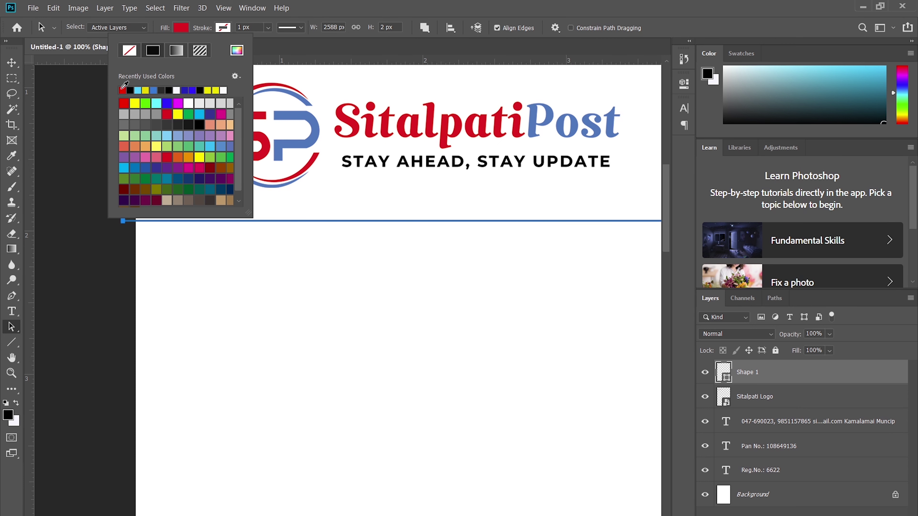
# Nudge the red line upward twice.
pyautogui.press('z')
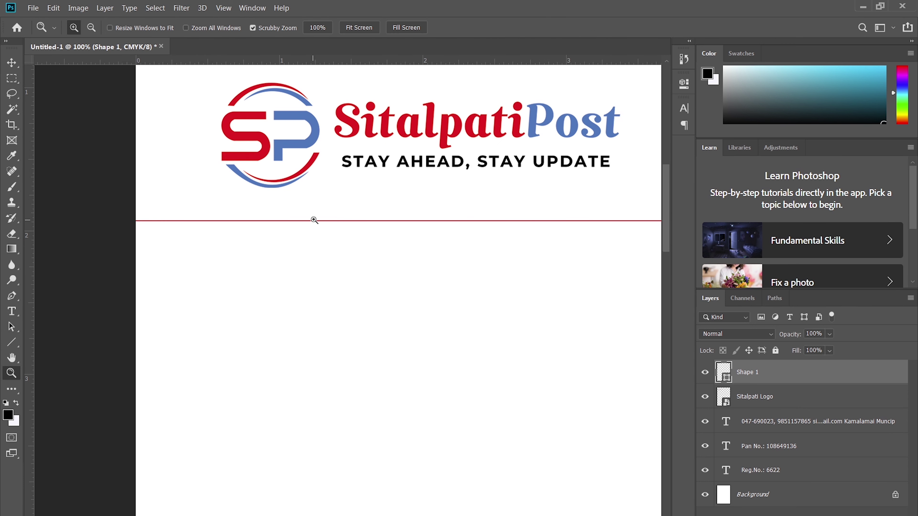
pyautogui.moveTo(314, 220); pyautogui.dragTo(367, 201)
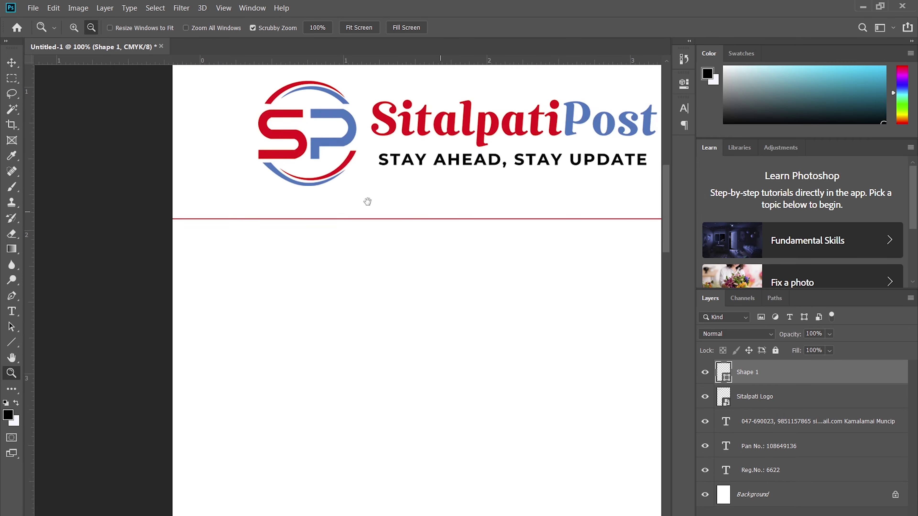
pyautogui.press('v')
pyautogui.hotkey('shift', 'Up')
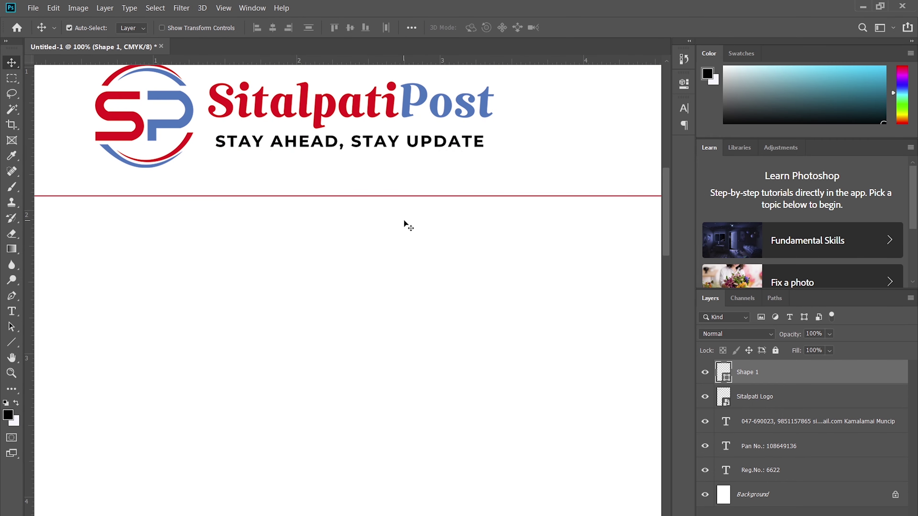
pyautogui.hotkey('shift', 'Up')
# Nudge the contact text block up so it sits above the line.
pyautogui.press('z')
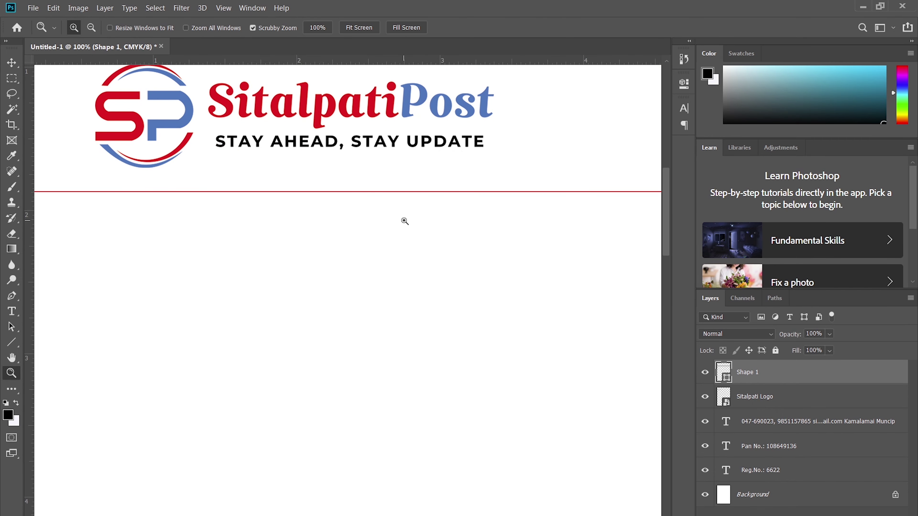
pyautogui.keyDown('alt'); pyautogui.click(404, 221); pyautogui.keyUp('alt')
pyautogui.moveTo(501, 191); pyautogui.dragTo(407, 245)
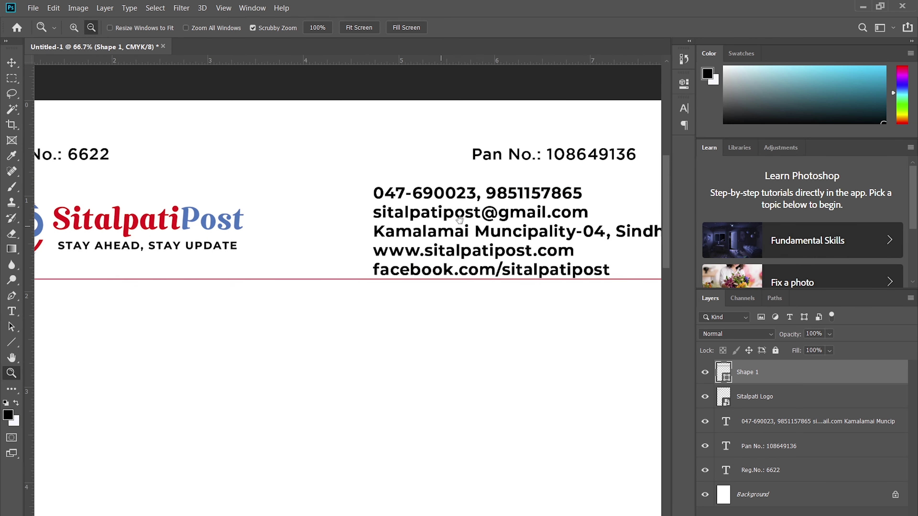
pyautogui.press('v')
pyautogui.click(469, 219)
pyautogui.hotkey('shift', 'Up')
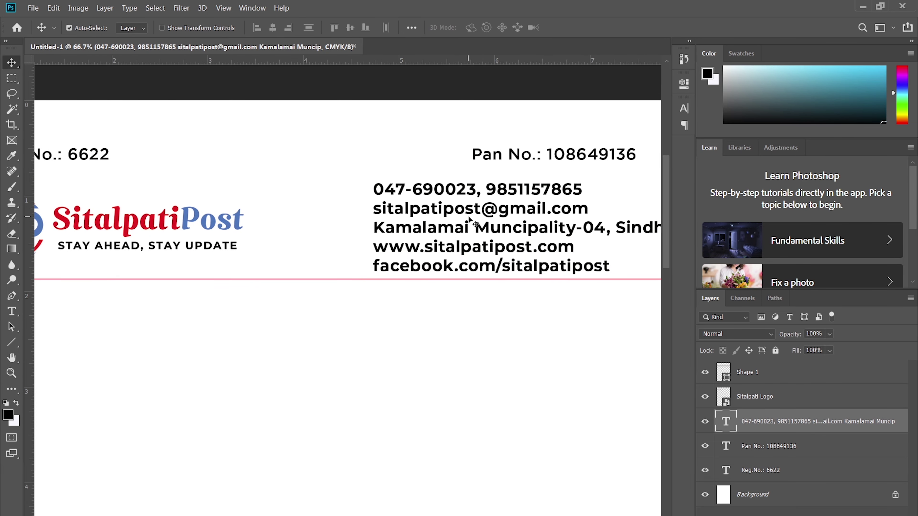
pyautogui.press('Up')
pyautogui.press('Up')
pyautogui.press('Up')
pyautogui.press('z')
pyautogui.keyDown('alt'); pyautogui.click(421, 209); pyautogui.keyUp('alt')
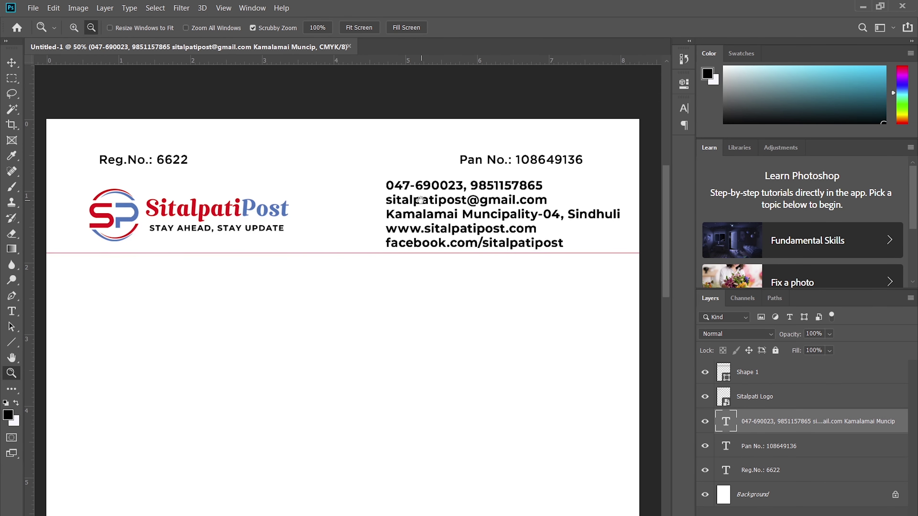
pyautogui.click(422, 182)
pyautogui.press('v')
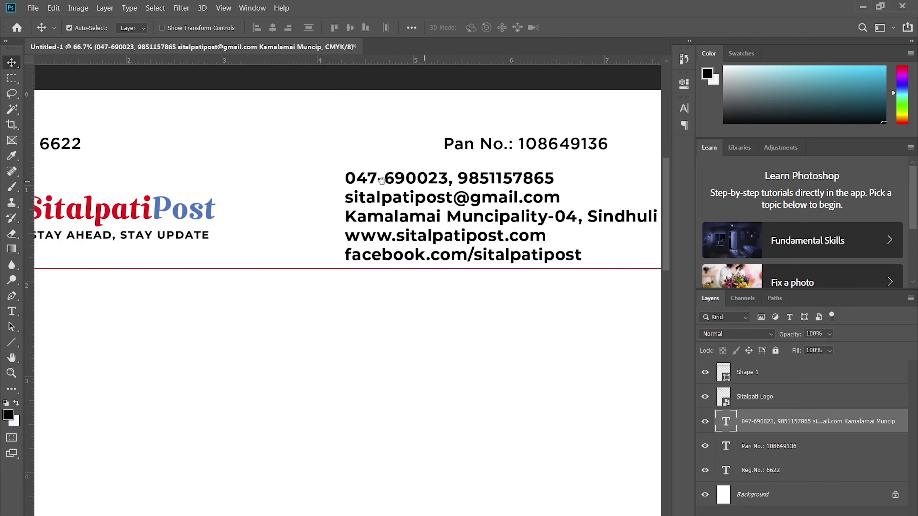
pyautogui.moveTo(423, 179); pyautogui.dragTo(349, 185)
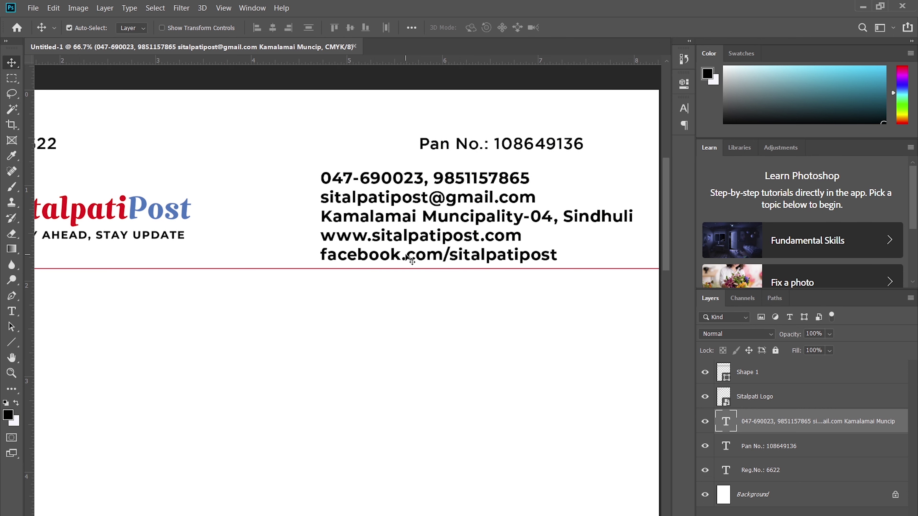
# Open the Flaticon website via a web search for 'flaticon'.
pyautogui.click(862, 6)
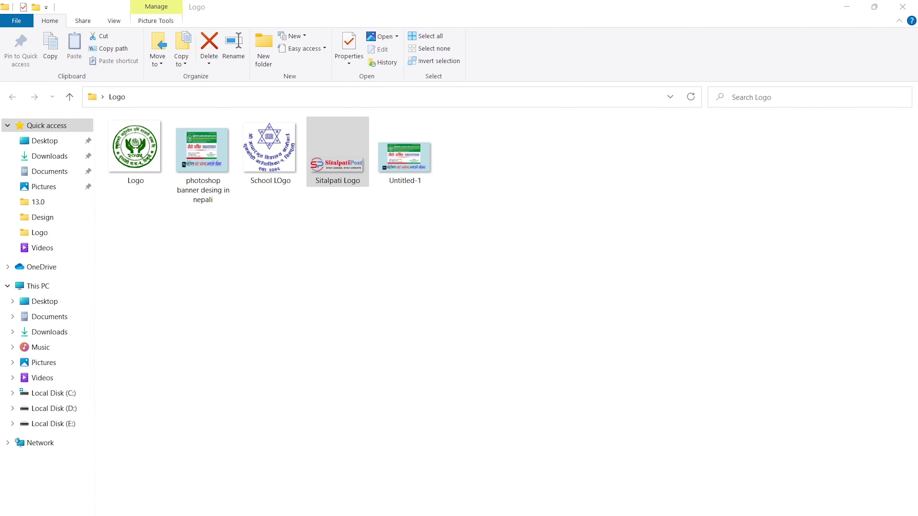
pyautogui.click(198, 512)
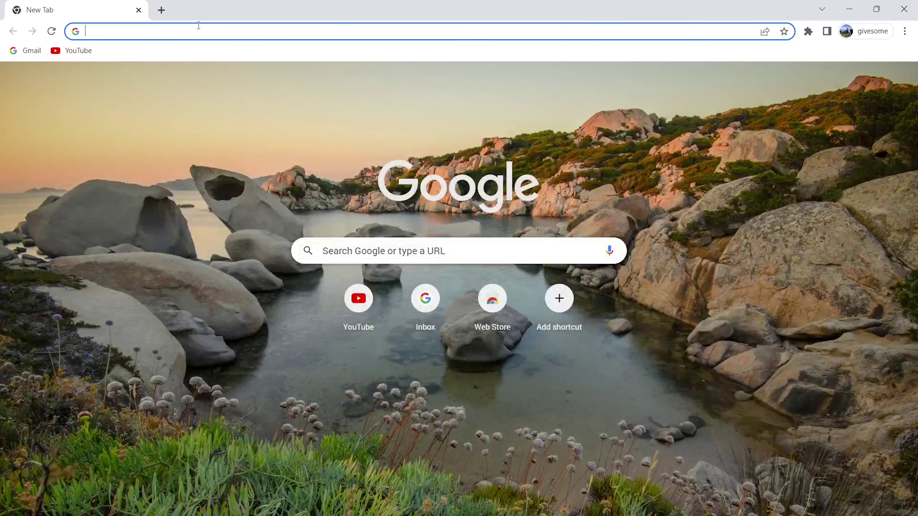
pyautogui.click(200, 30)
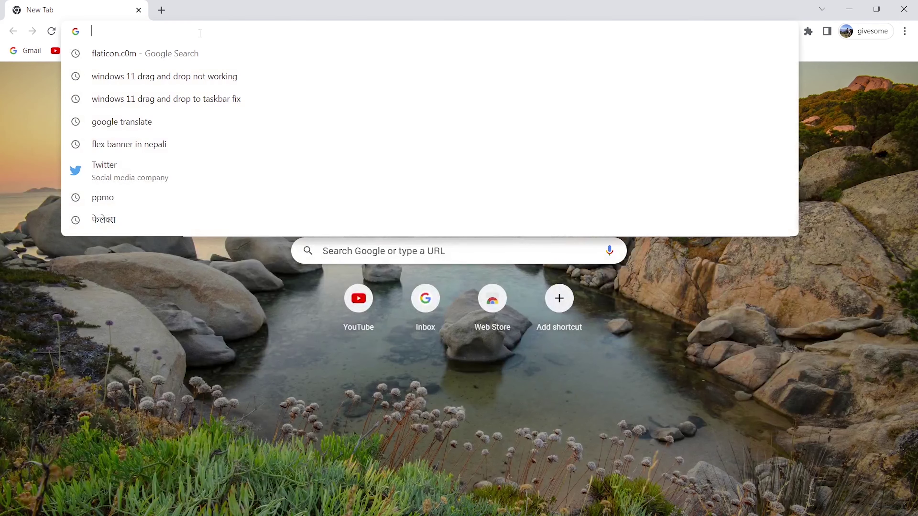
pyautogui.write('fl')
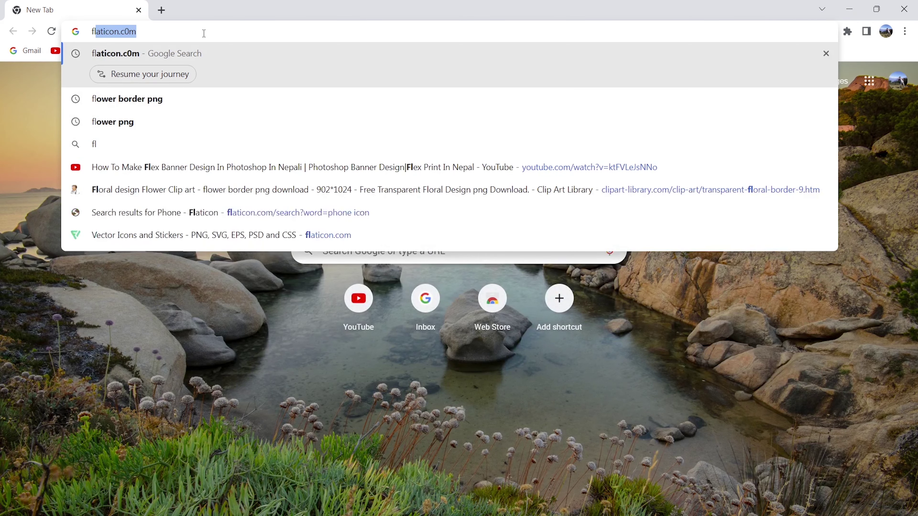
pyautogui.write('aticon')
pyautogui.press('Return')
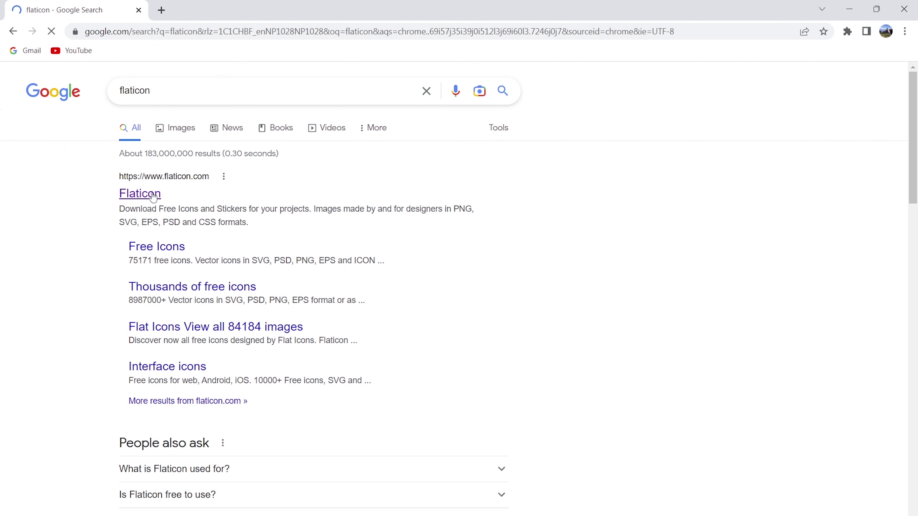
pyautogui.click(153, 197)
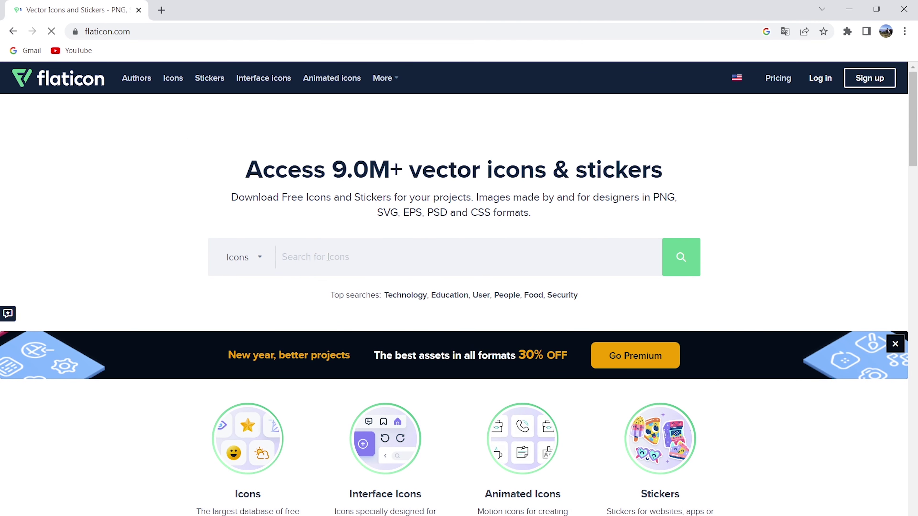
# Search phone icons and download the Old Typical Phone icon as a free PNG.
pyautogui.write('phone')
pyautogui.press('Return')
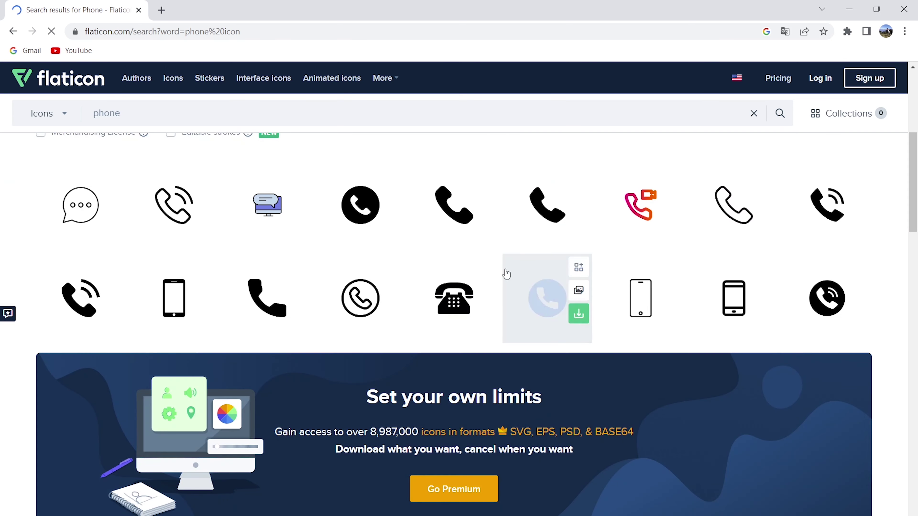
pyautogui.click(454, 287)
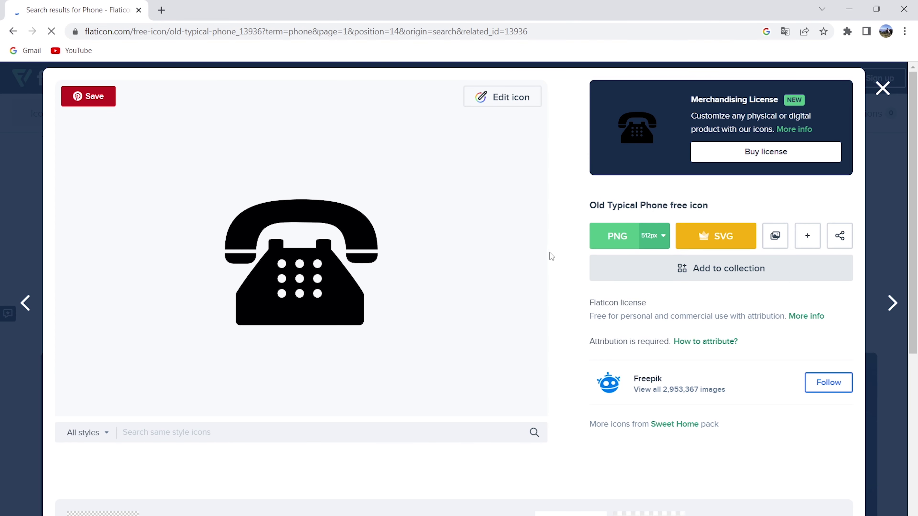
pyautogui.click(620, 237)
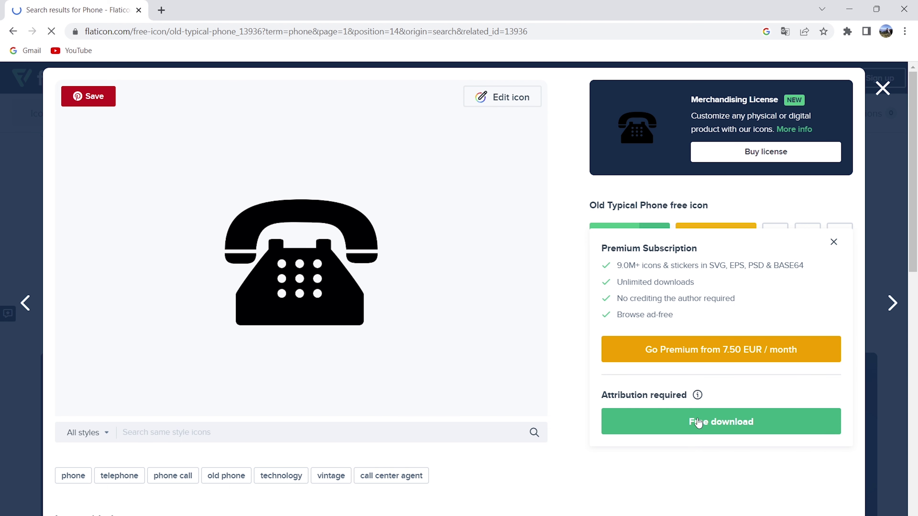
pyautogui.scroll(-3, 699, 422)
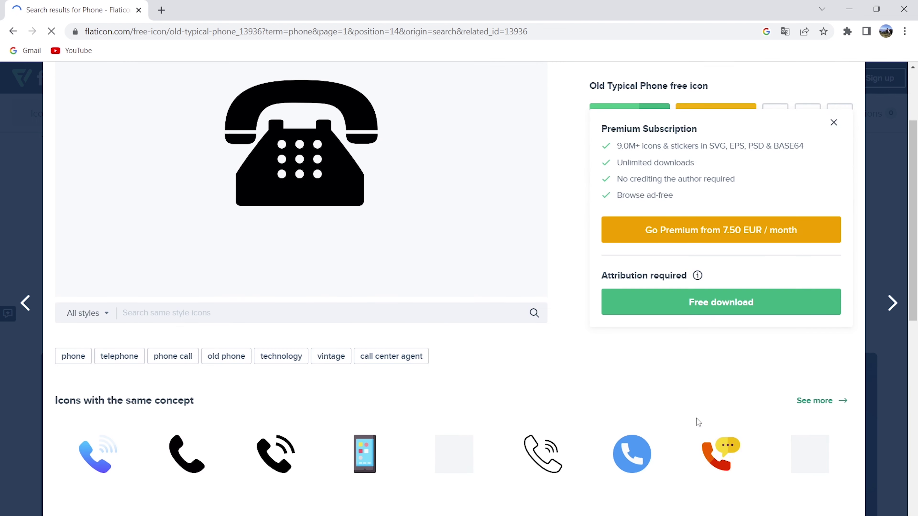
pyautogui.click(706, 308)
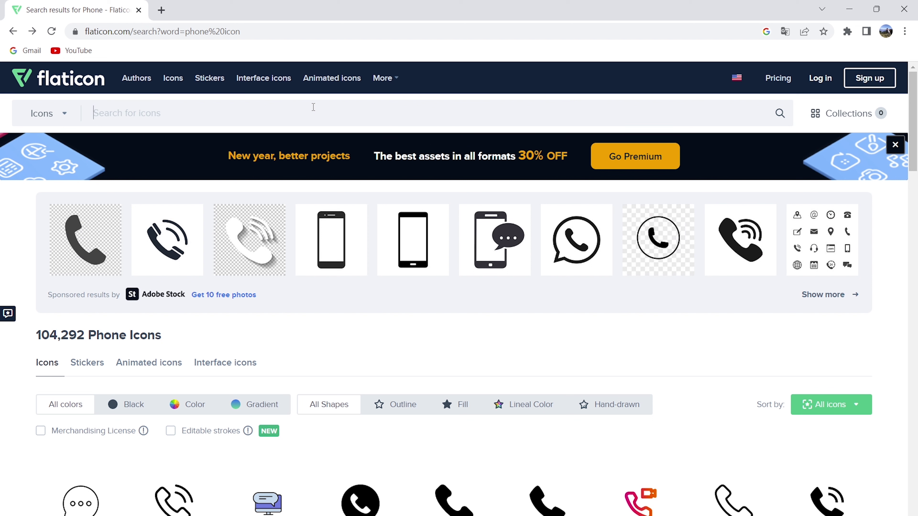
# Search Gmail icons and download the outline envelope icon as a PNG.
pyautogui.write('g')
pyautogui.write('am')
pyautogui.write('con')
pyautogui.press('Return')
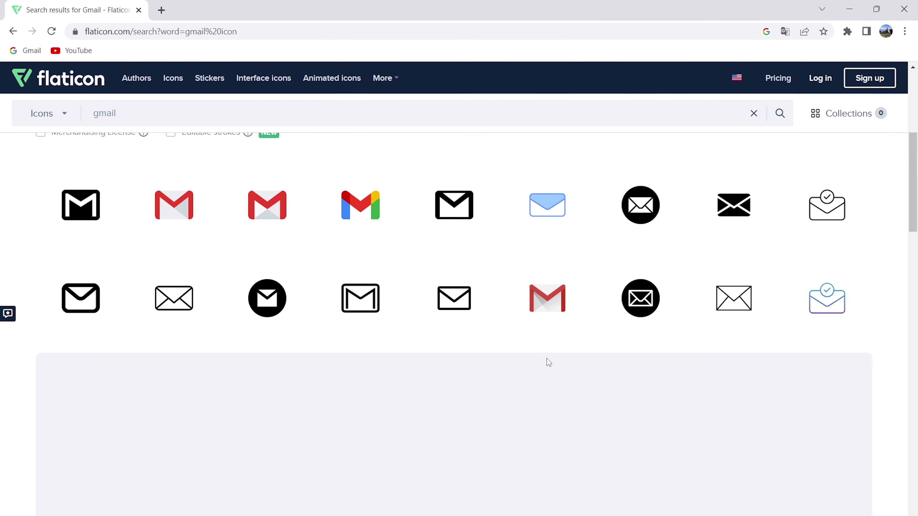
pyautogui.moveTo(733, 298)
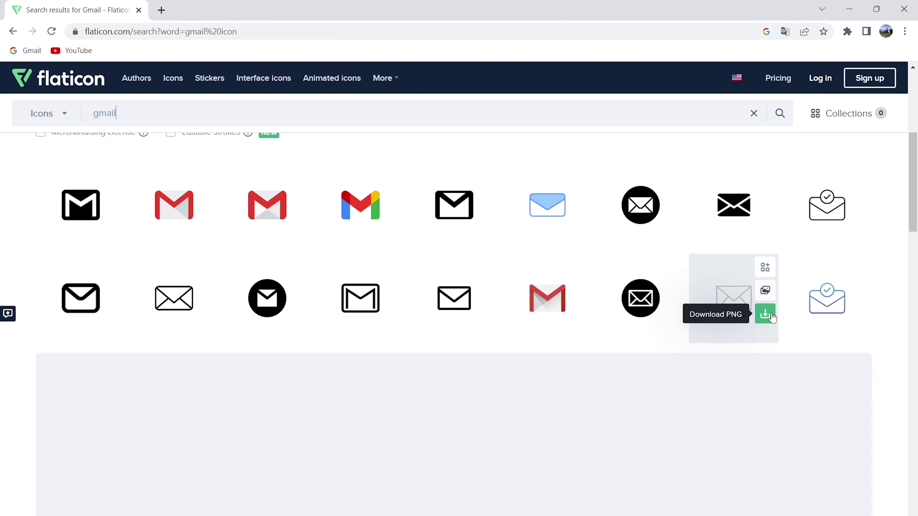
pyautogui.click(731, 306)
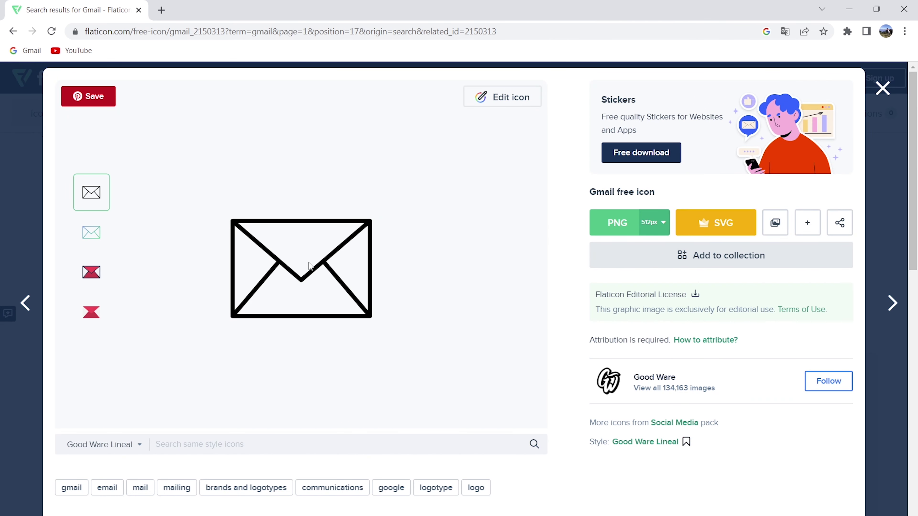
pyautogui.click(652, 228)
pyautogui.press('Escape')
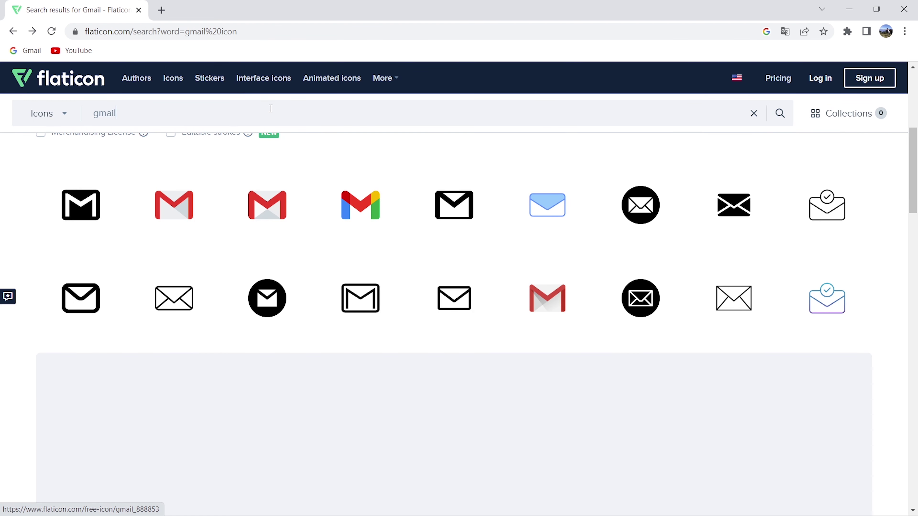
pyautogui.doubleClick(285, 111)
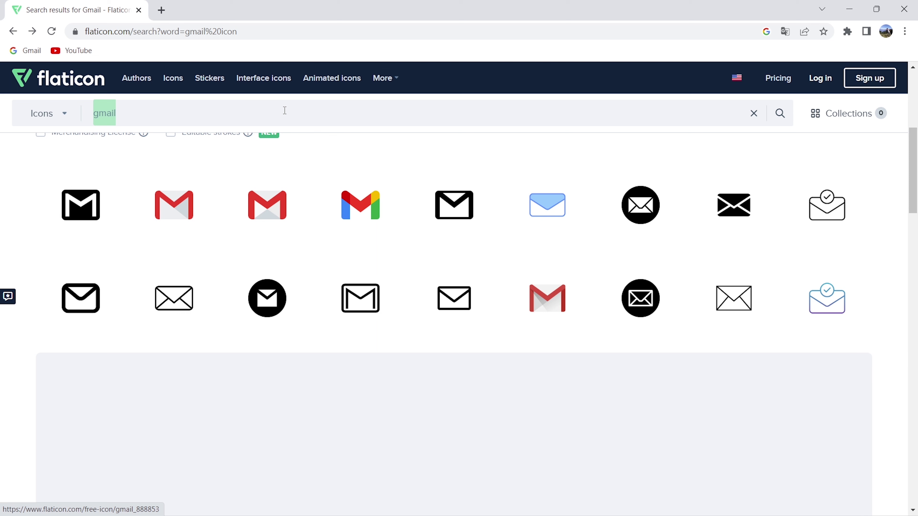
# Search 'location' icons and download the black Location Pin as a smaller PNG.
pyautogui.write('l')
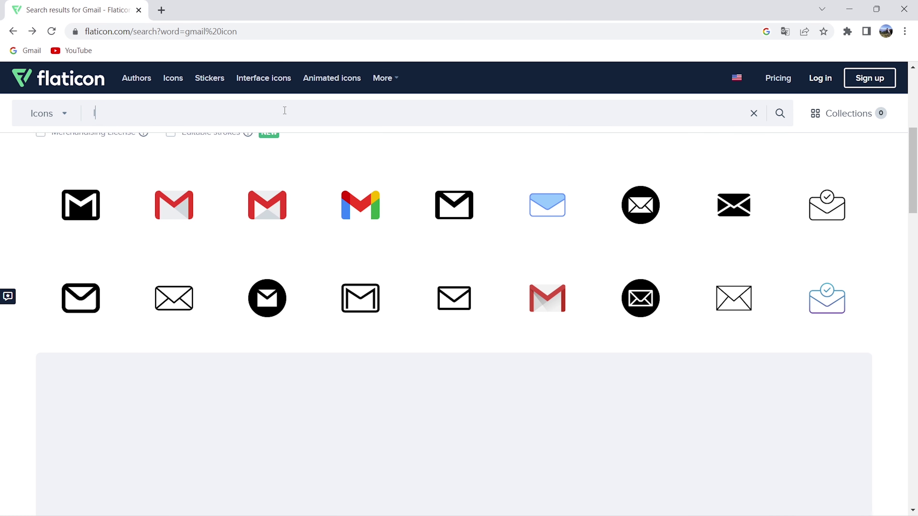
pyautogui.write('oc')
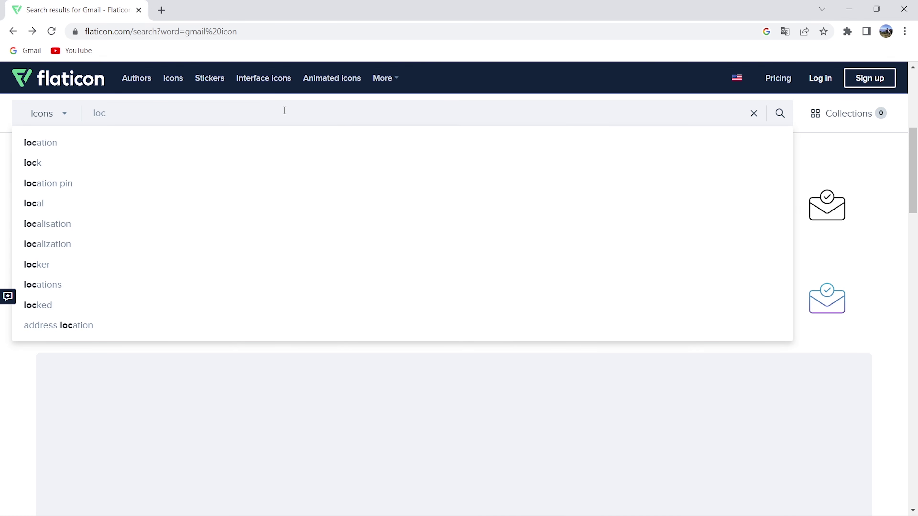
pyautogui.click(69, 141)
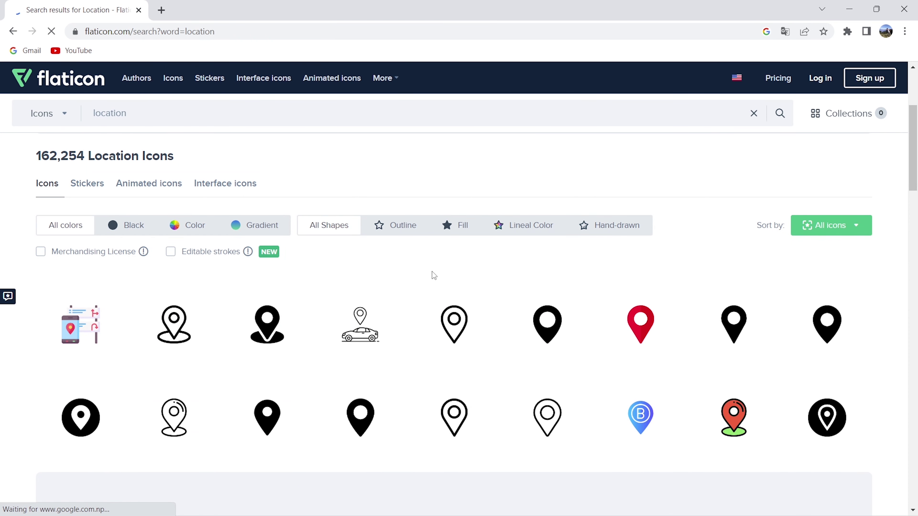
pyautogui.click(546, 324)
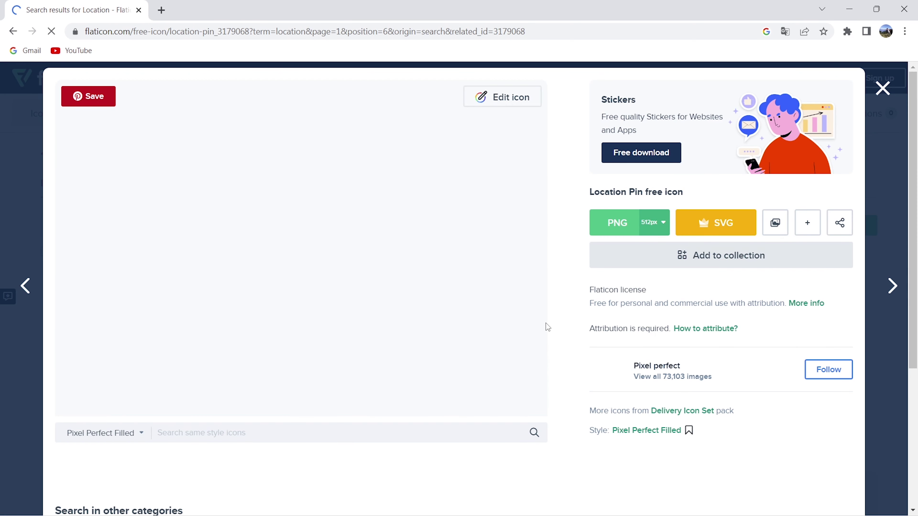
pyautogui.click(663, 225)
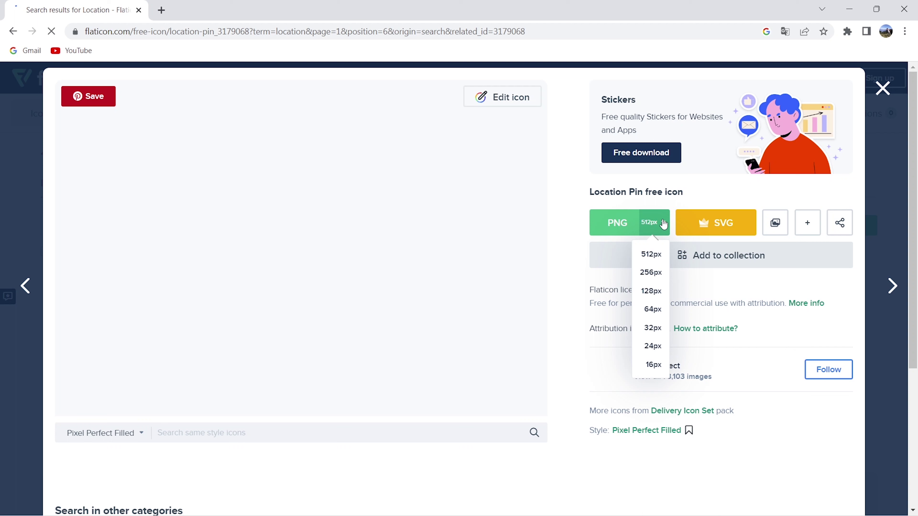
pyautogui.click(652, 310)
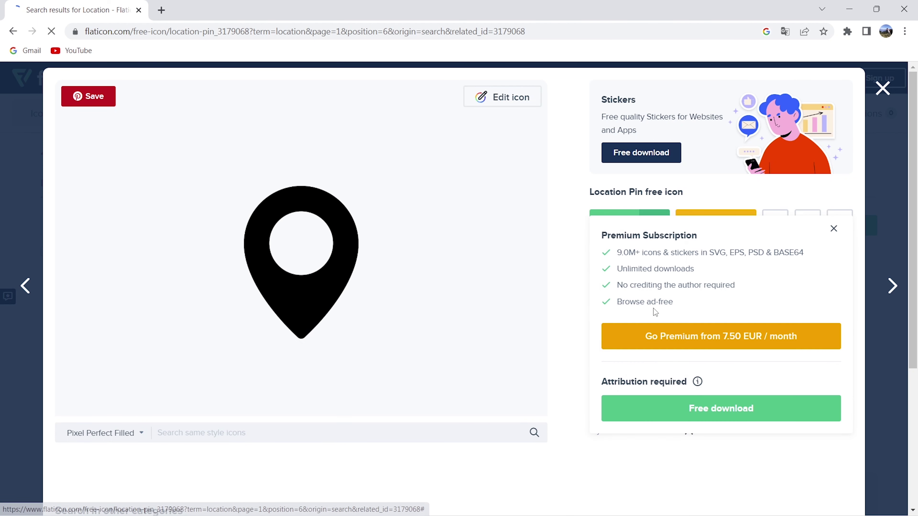
pyautogui.click(833, 229)
pyautogui.click(653, 223)
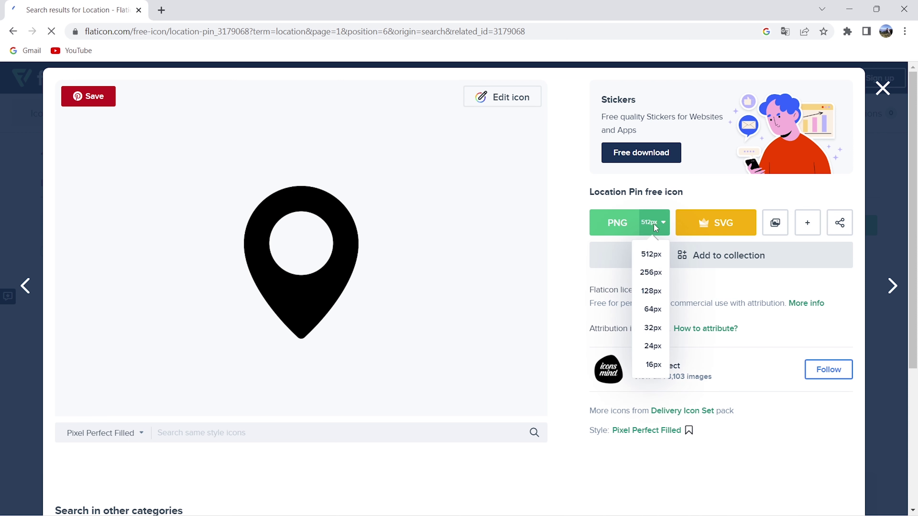
pyautogui.click(628, 223)
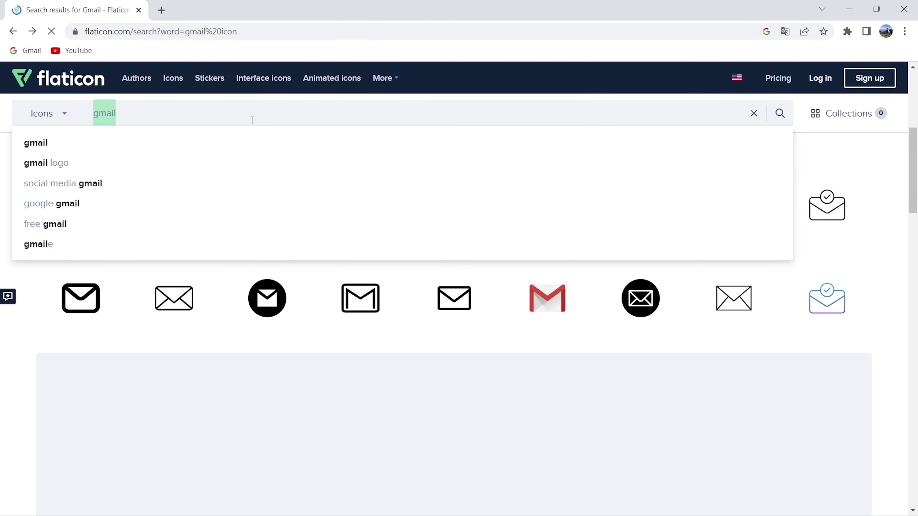
# Search 'website icon', download the outline Globe PNG, and copy its attribution link.
pyautogui.write('web')
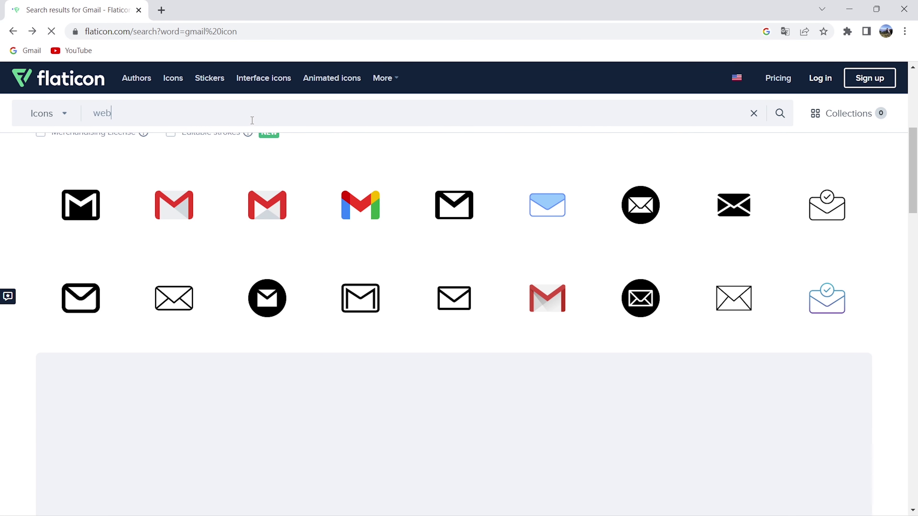
pyautogui.write('site')
pyautogui.write(' icon')
pyautogui.press('Return')
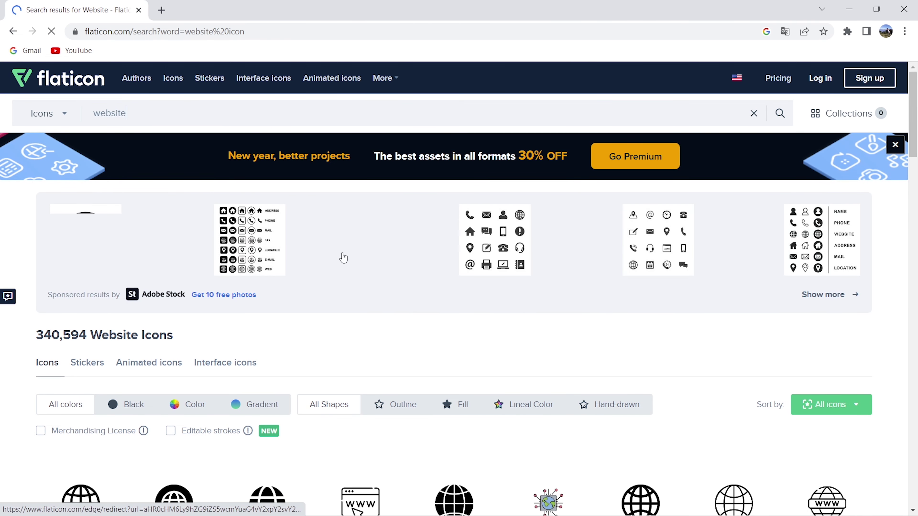
pyautogui.scroll(-3, 342, 253)
pyautogui.scroll(-2, 342, 254)
pyautogui.scroll(-2, 314, 279)
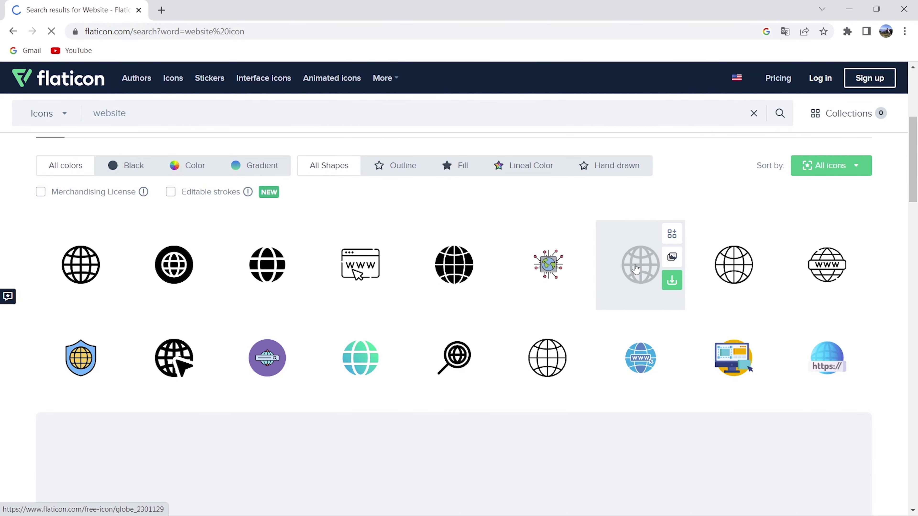
pyautogui.click(636, 270)
pyautogui.click(664, 226)
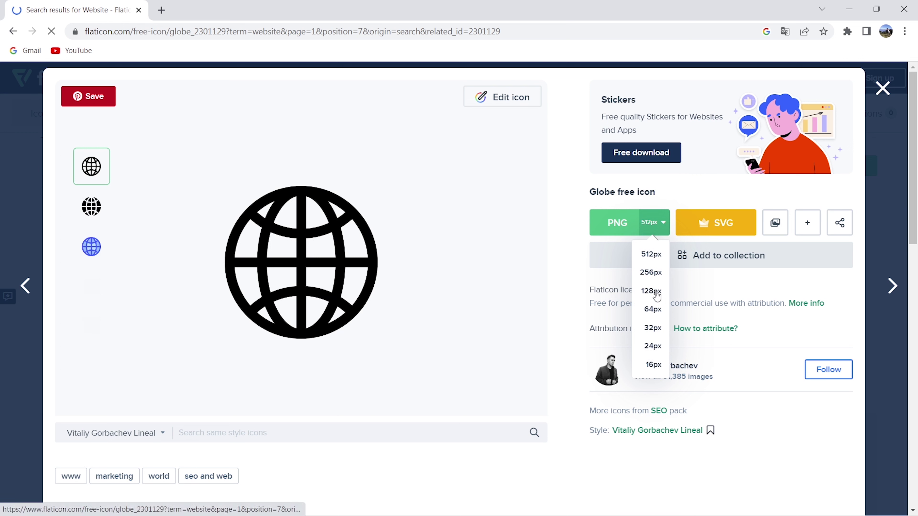
pyautogui.click(655, 310)
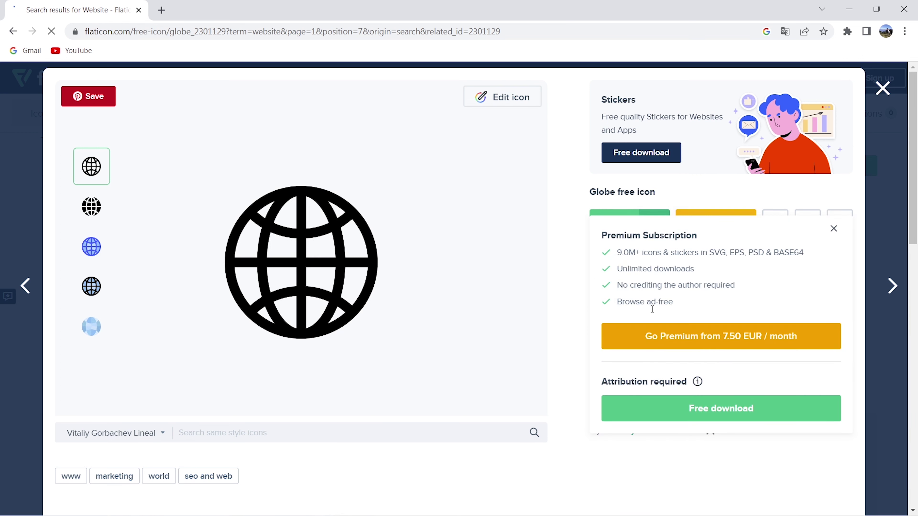
pyautogui.click(718, 409)
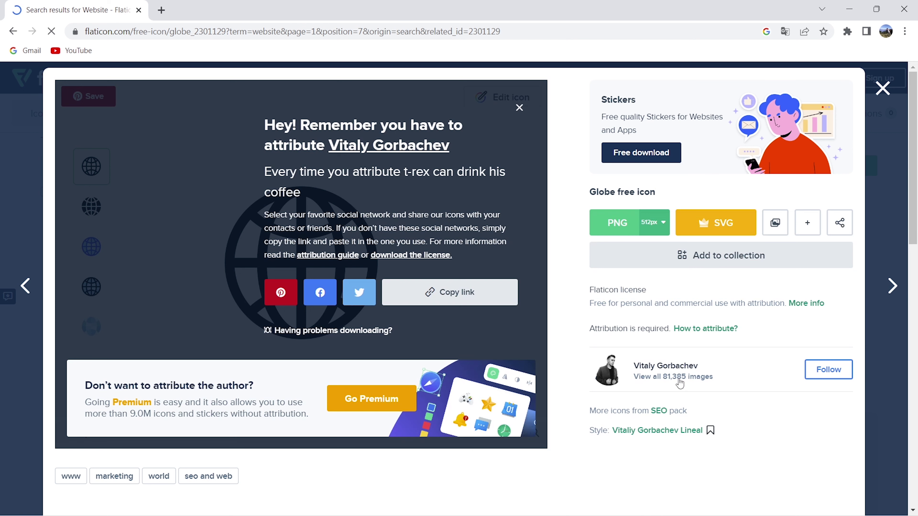
pyautogui.click(494, 298)
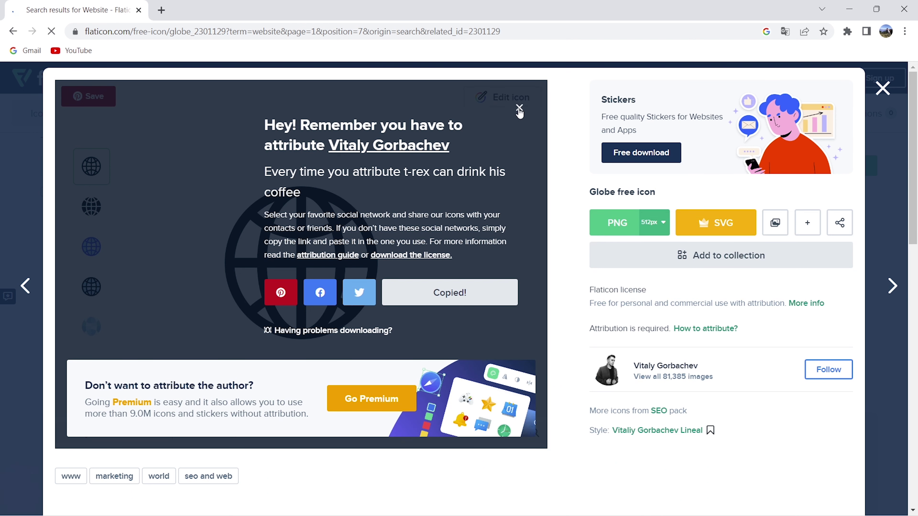
# Search 'f icon' and download the plain black Facebook 'f' icon as a PNG.
pyautogui.write('facebook')
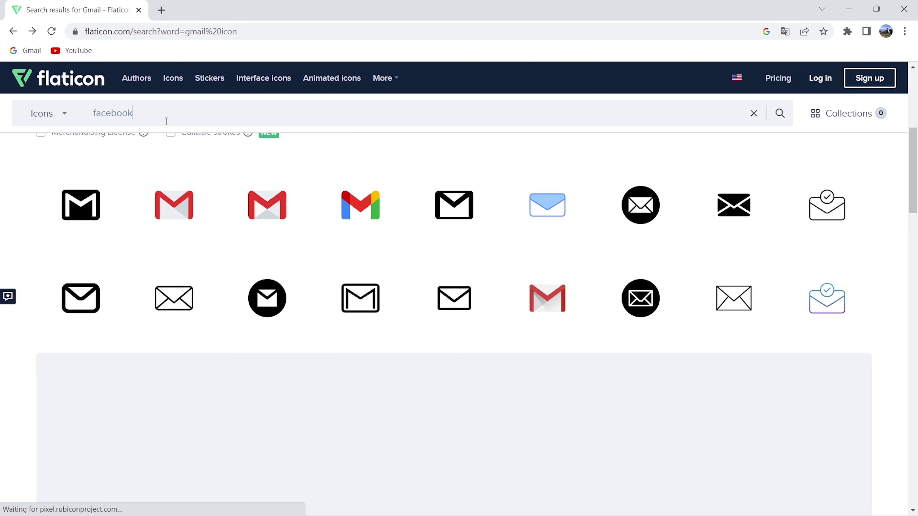
pyautogui.write(' icon')
pyautogui.press('Return')
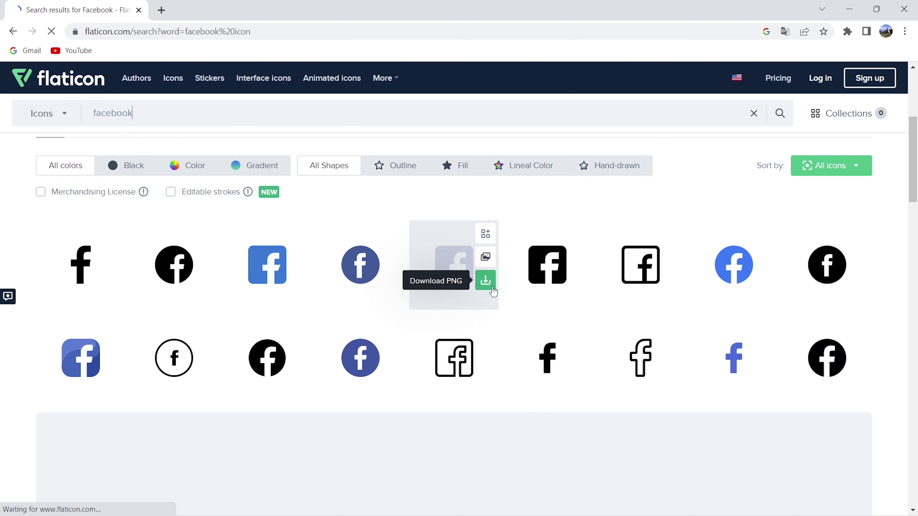
pyautogui.scroll(-2, 414, 312)
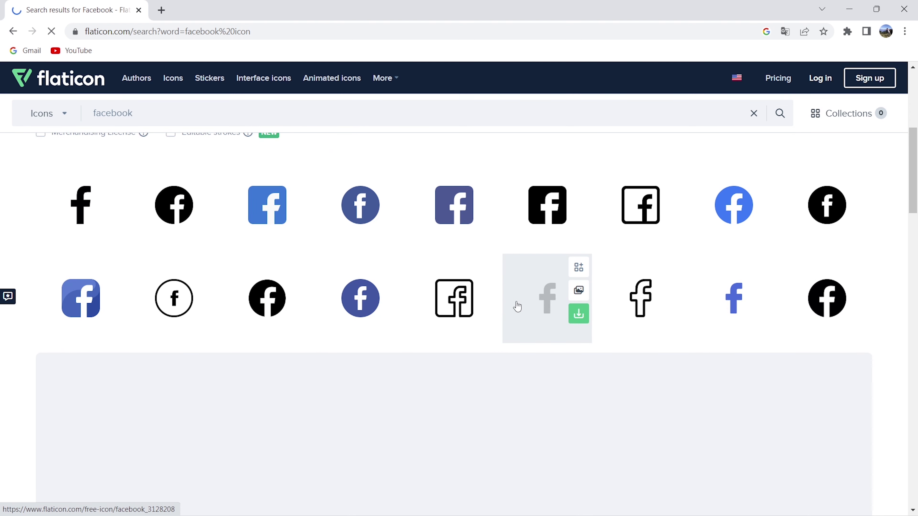
pyautogui.click(537, 297)
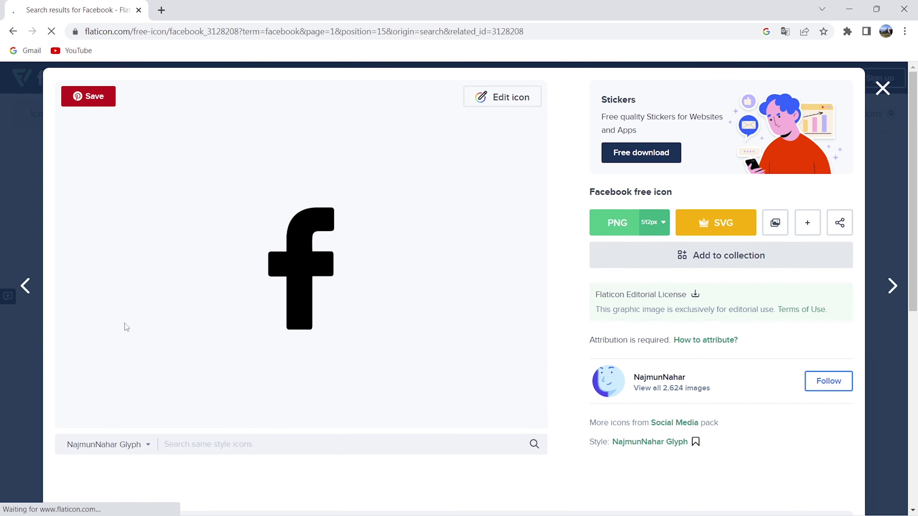
pyautogui.click(663, 222)
pyautogui.click(652, 291)
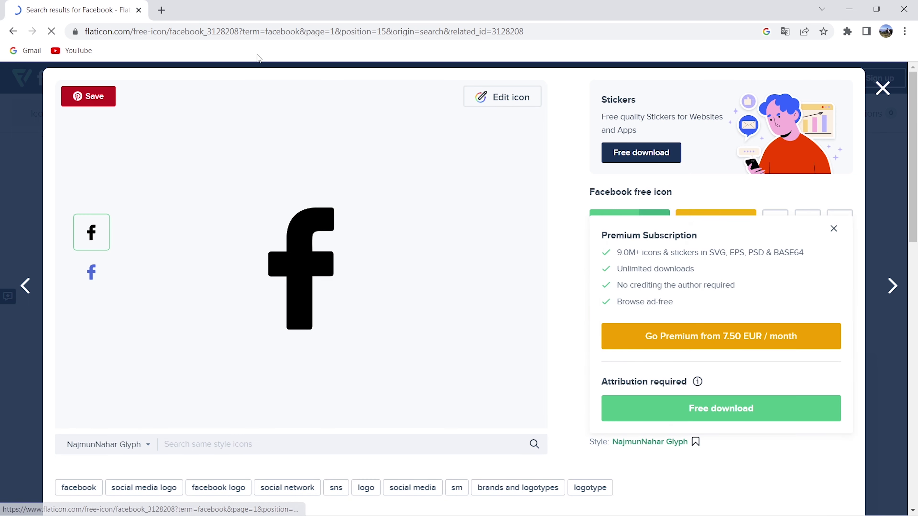
pyautogui.click(721, 409)
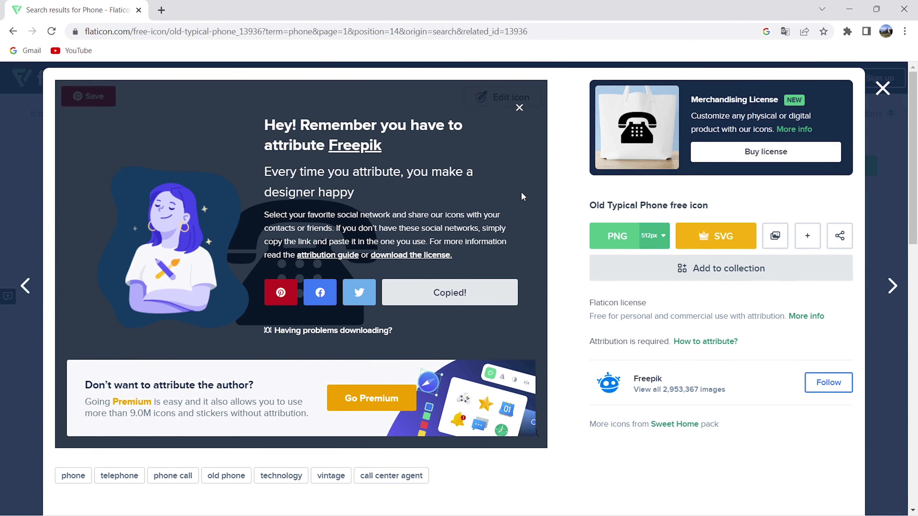
# View the five icon PNGs in Downloads as extra large icons, then minimize File Explorer.
pyautogui.click(849, 9)
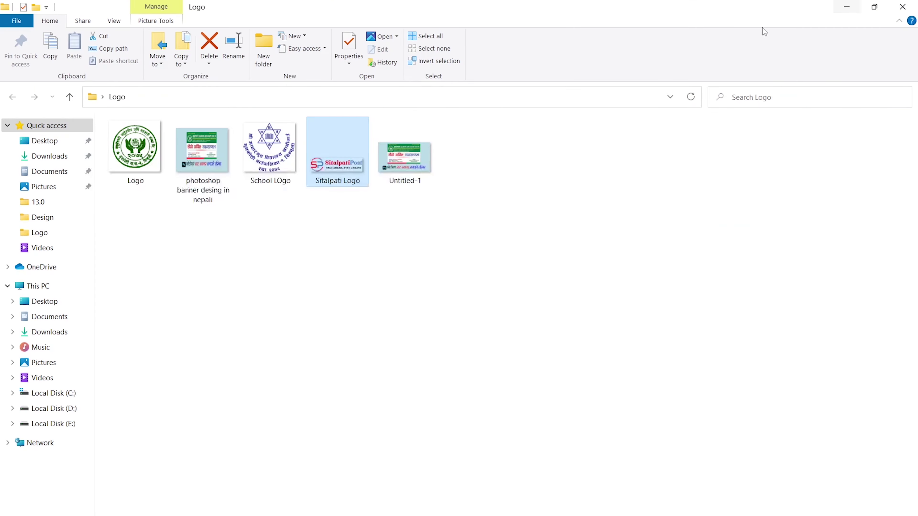
pyautogui.click(847, 7)
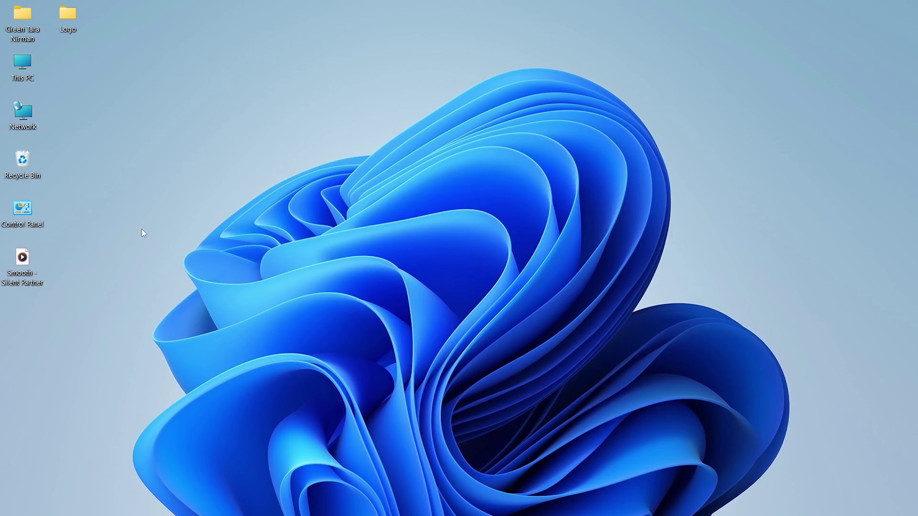
pyautogui.doubleClick(31, 67)
pyautogui.click(47, 160)
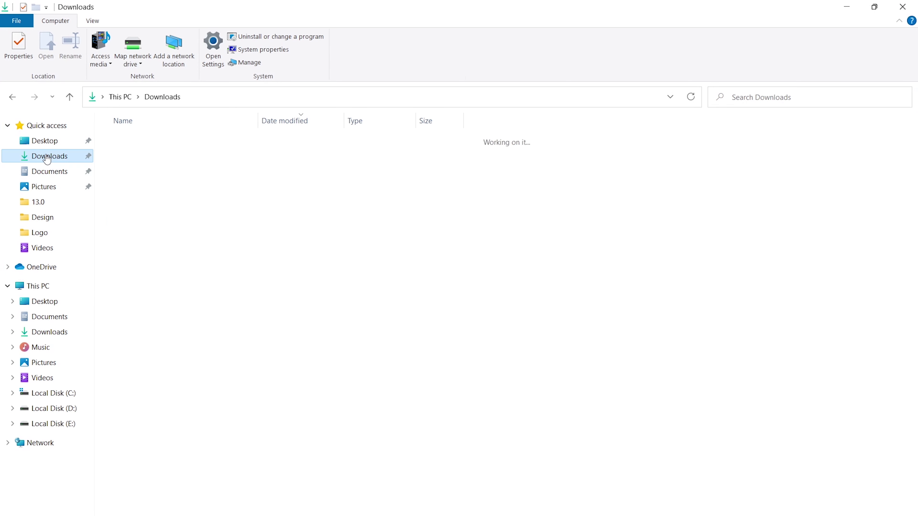
pyautogui.click(113, 21)
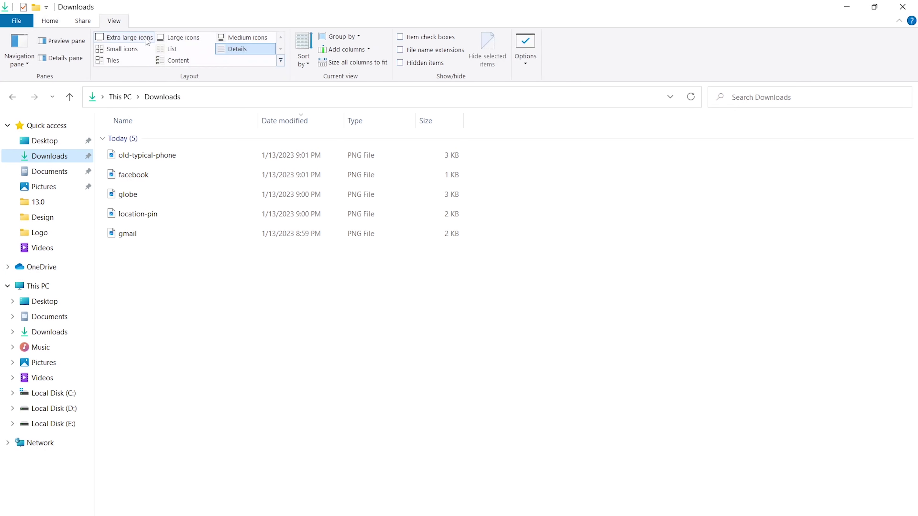
pyautogui.click(130, 38)
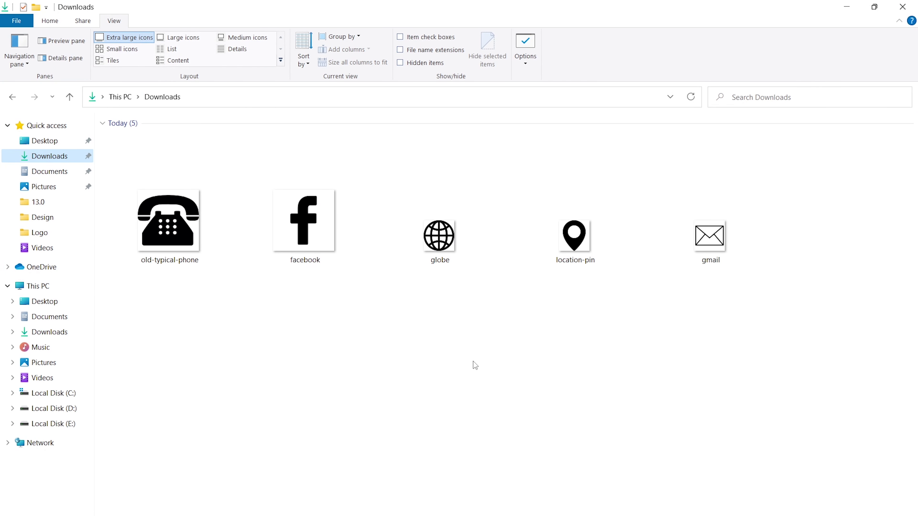
pyautogui.click(847, 7)
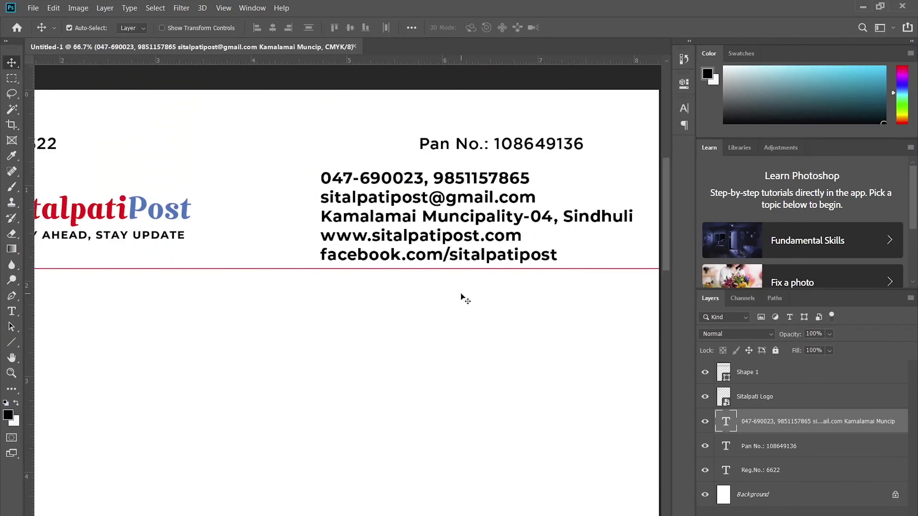
# Draw a small circle left of the phone number line and fill it dark blue.
pyautogui.press('z')
pyautogui.keyDown('alt'); pyautogui.click(399, 279); pyautogui.keyUp('alt')
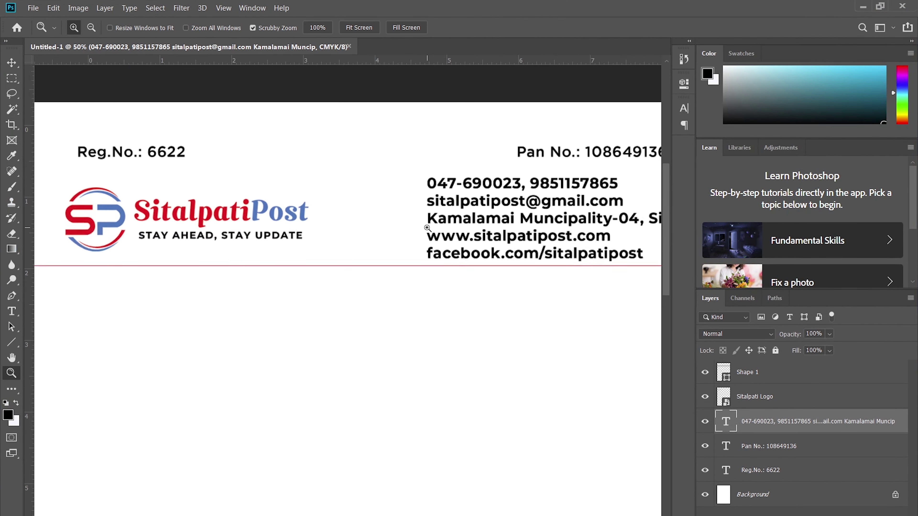
pyautogui.click(418, 194)
pyautogui.click(389, 176)
pyautogui.press('v')
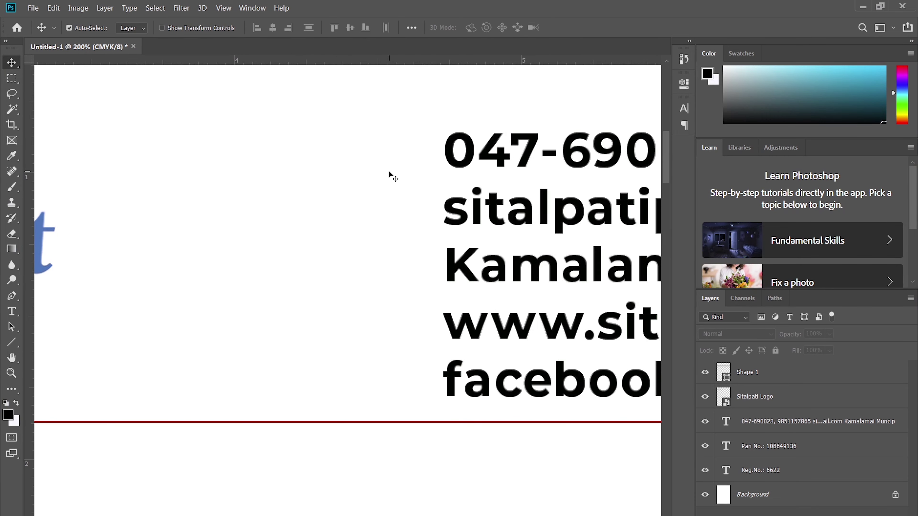
pyautogui.moveTo(389, 176); pyautogui.dragTo(392, 259)
pyautogui.click(16, 341)
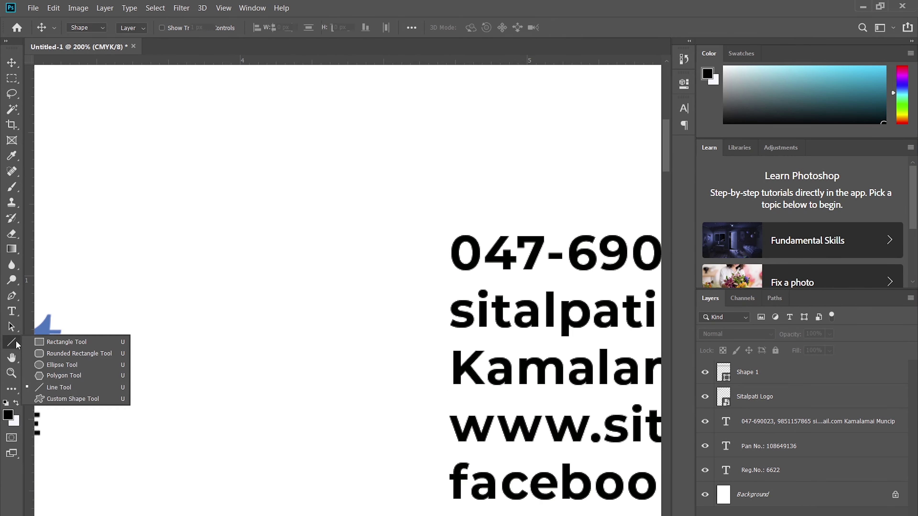
pyautogui.click(51, 364)
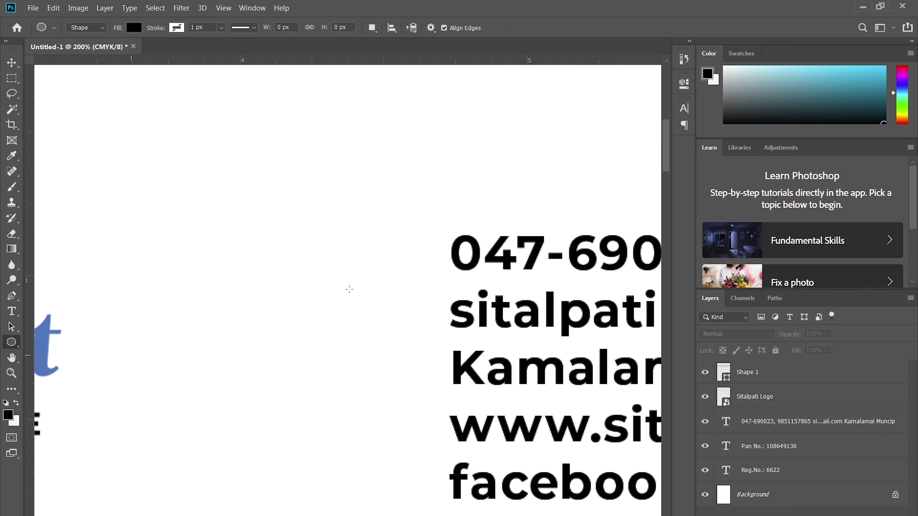
pyautogui.click(401, 260)
pyautogui.moveTo(345, 205)
pyautogui.mouseDown()
pyautogui.moveTo(437, 300)
pyautogui.moveTo(444, 288)
pyautogui.mouseUp()
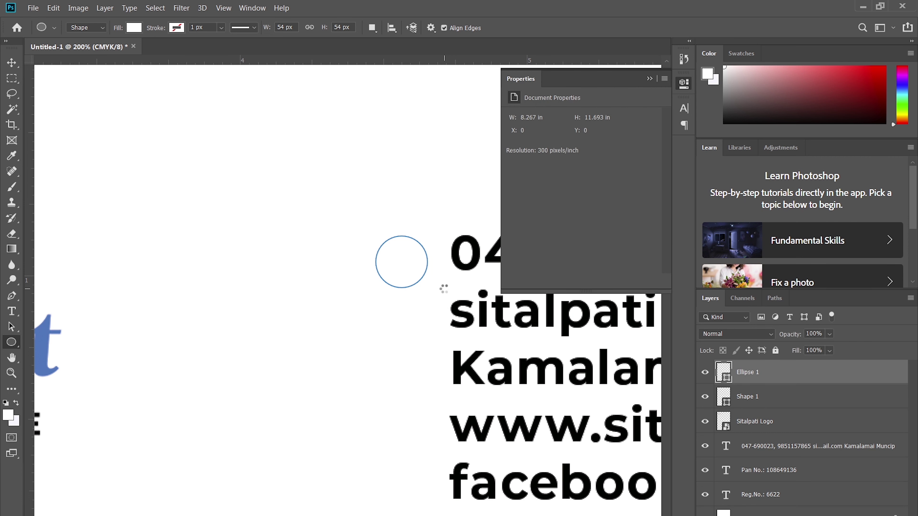
pyautogui.click(513, 173)
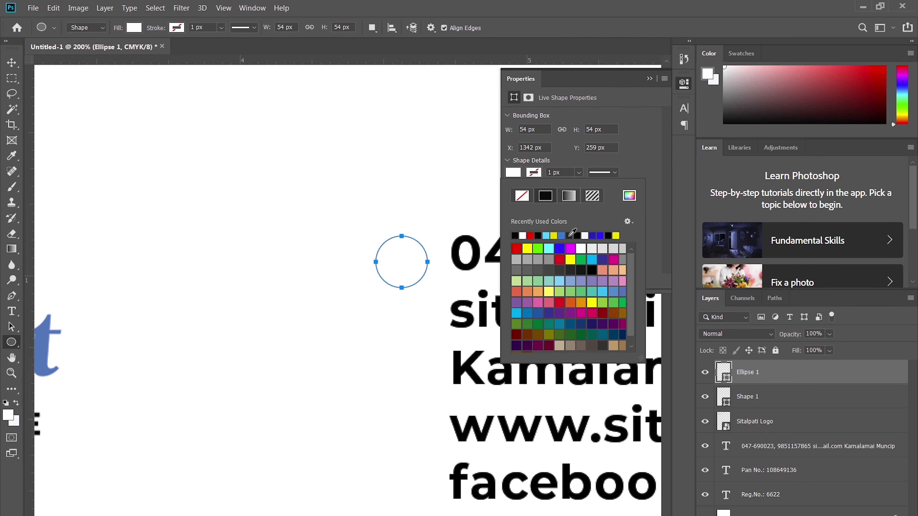
pyautogui.click(594, 236)
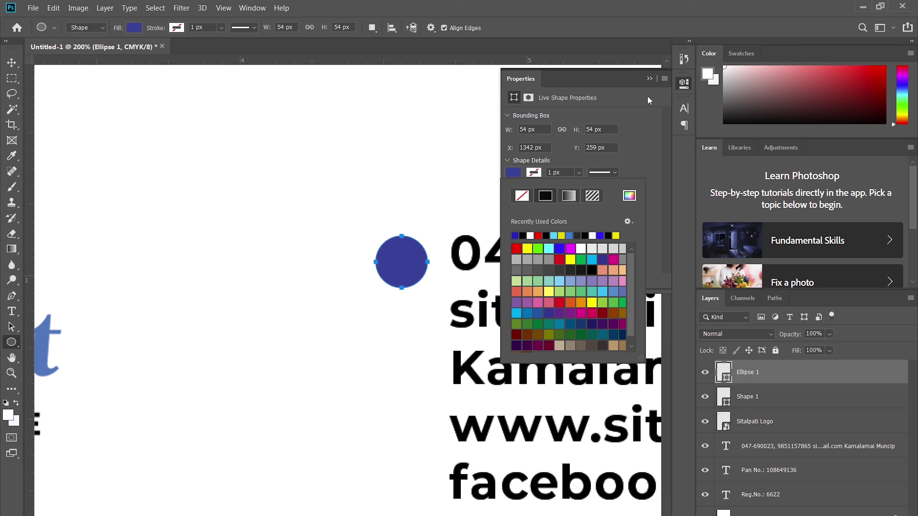
pyautogui.click(649, 79)
# Alt-drag copies of the blue circle down the column beside the contact lines.
pyautogui.press('v')
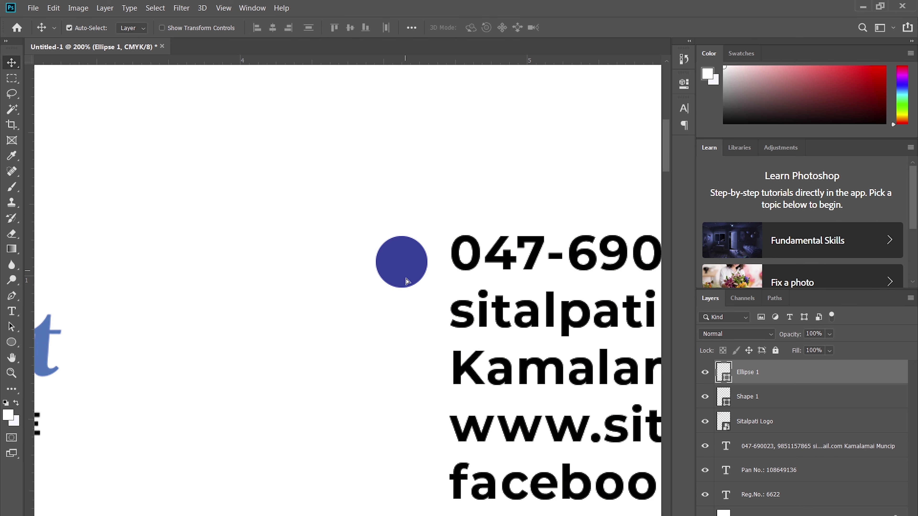
pyautogui.moveTo(404, 273); pyautogui.dragTo(410, 332)
pyautogui.moveTo(426, 391); pyautogui.dragTo(403, 263)
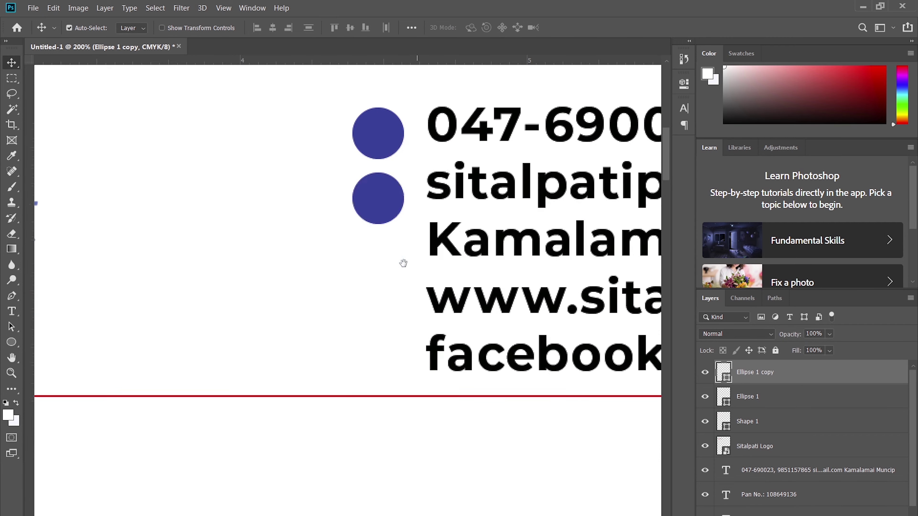
pyautogui.moveTo(391, 216)
pyautogui.mouseDown()
pyautogui.moveTo(396, 272)
pyautogui.moveTo(383, 367)
pyautogui.mouseUp()
pyautogui.press('z')
pyautogui.keyDown('alt'); pyautogui.click(433, 246); pyautogui.keyUp('alt')
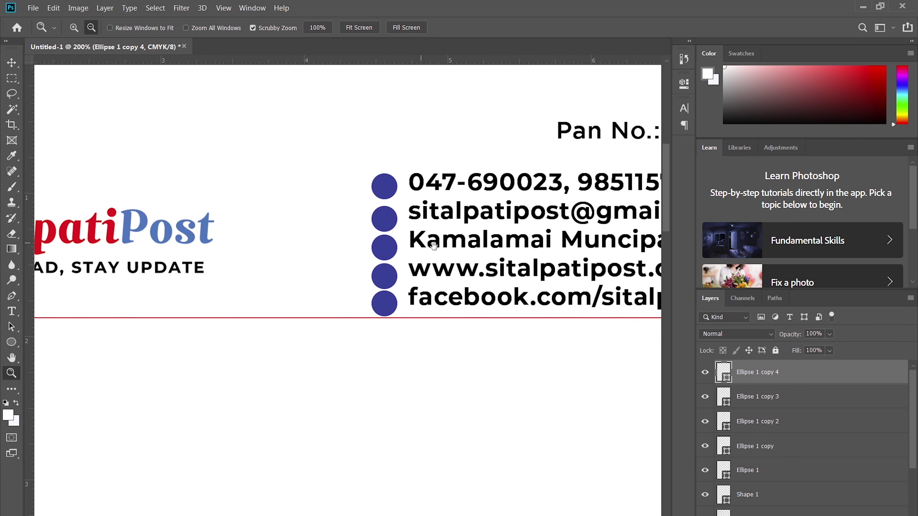
pyautogui.press('v')
# Select all five circles and distribute them evenly down the column.
pyautogui.moveTo(388, 162); pyautogui.dragTo(390, 300)
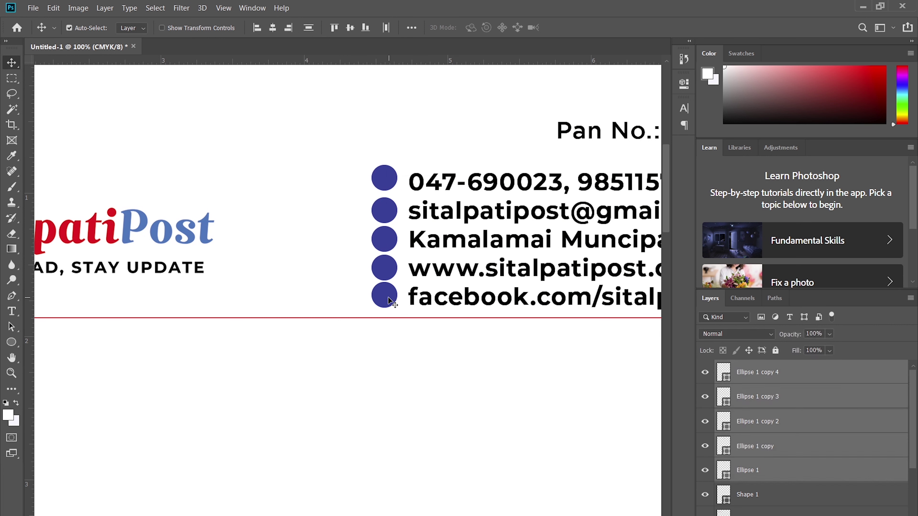
pyautogui.click(376, 114)
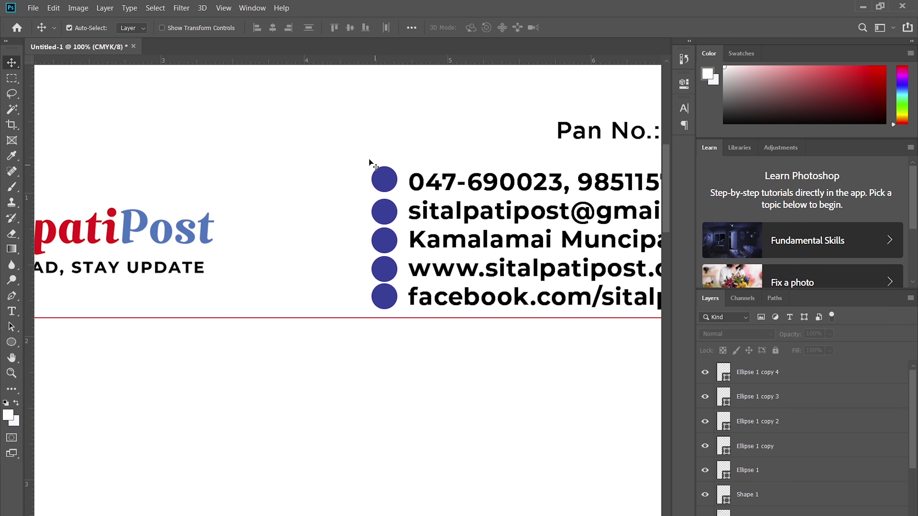
pyautogui.moveTo(363, 149); pyautogui.dragTo(384, 297)
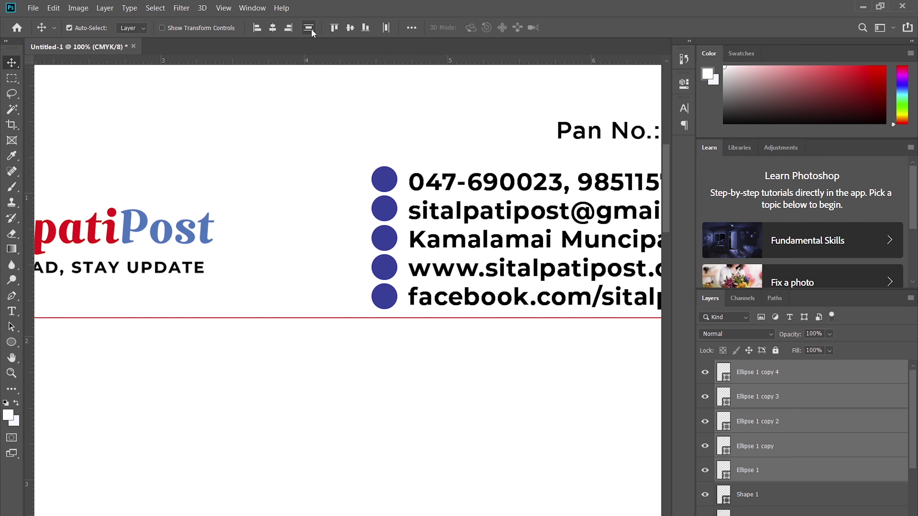
pyautogui.click(371, 115)
# Nudge the contact text so its lines align with the circles.
pyautogui.press('z')
pyautogui.moveTo(371, 115); pyautogui.dragTo(376, 192)
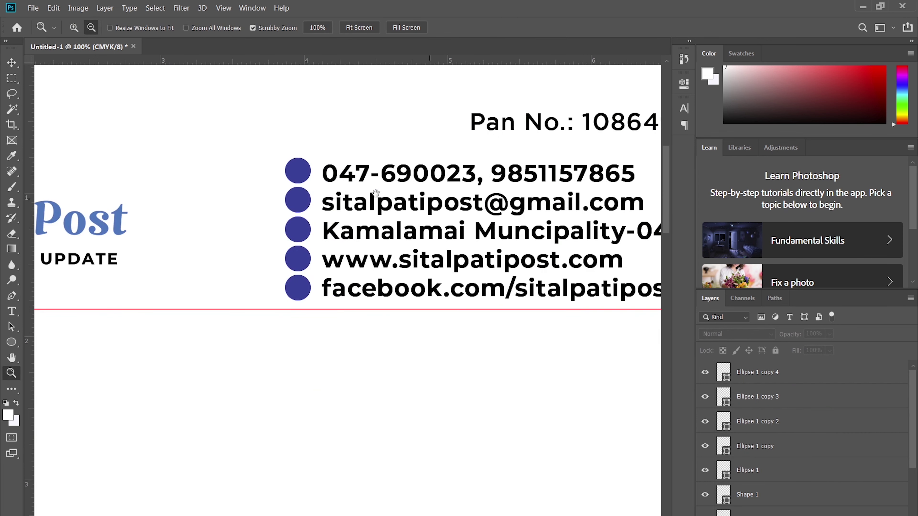
pyautogui.press('v')
pyautogui.hotkey('shift', 'Up')
pyautogui.hotkey('shift', 'Up')
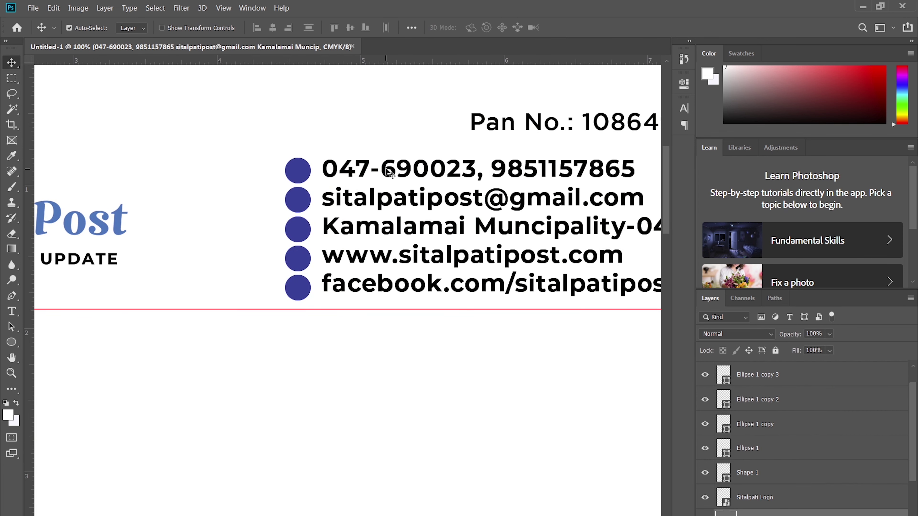
pyautogui.hotkey('shift', 'Up')
pyautogui.hotkey('shift', 'Up')
pyautogui.press('Down')
pyautogui.press('Down')
pyautogui.press('Down')
pyautogui.press('Down')
pyautogui.press('Down')
pyautogui.press('Down')
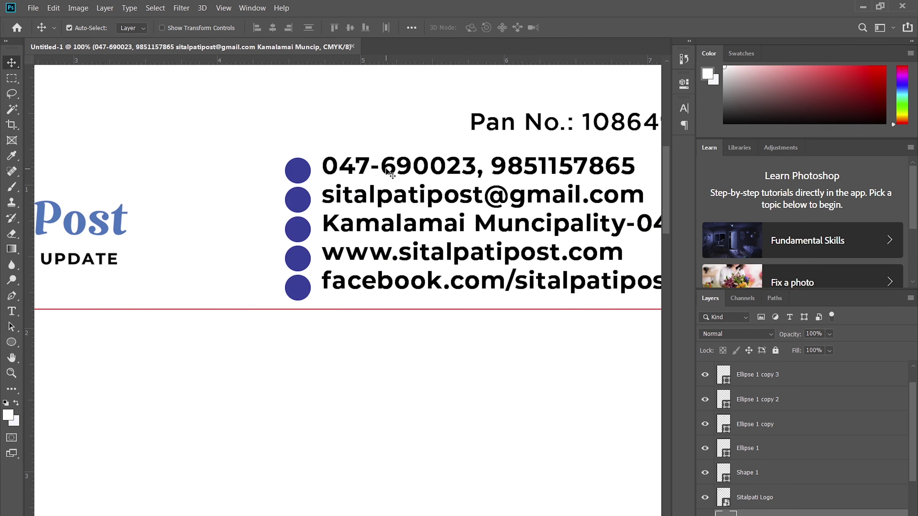
pyautogui.press('Down')
pyautogui.press('Down')
pyautogui.press('Down')
pyautogui.press('Down')
pyautogui.press('Down')
pyautogui.press('Down')
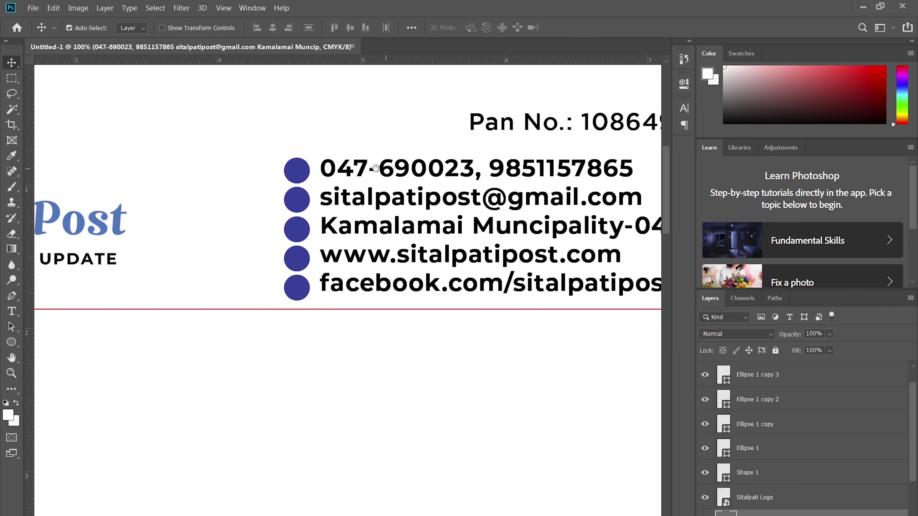
pyautogui.moveTo(506, 167); pyautogui.dragTo(362, 172)
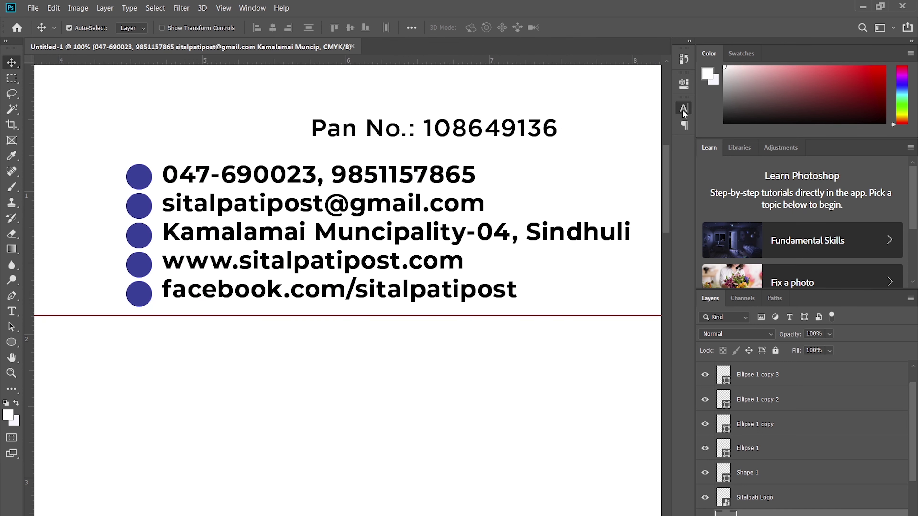
# Change the contact text's leading from Auto to 15 pt in the Character panel.
pyautogui.click(683, 108)
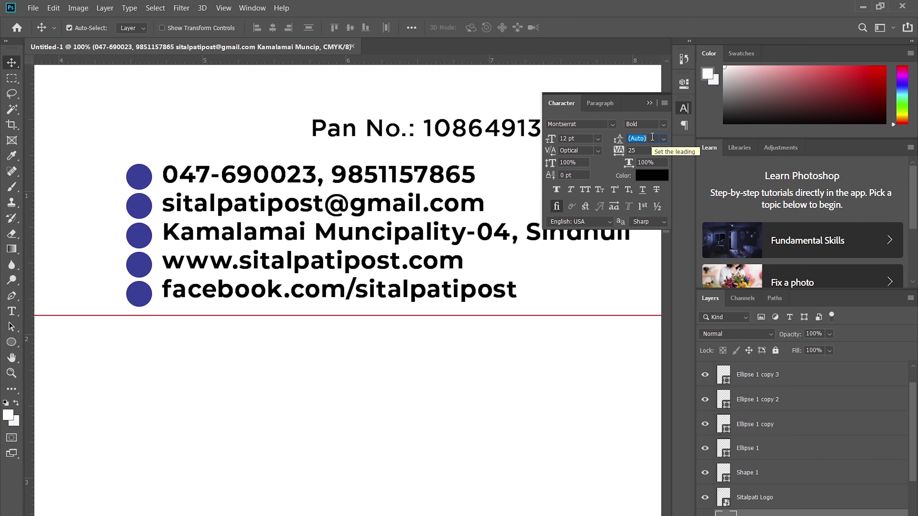
pyautogui.write('15')
pyautogui.press('Return')
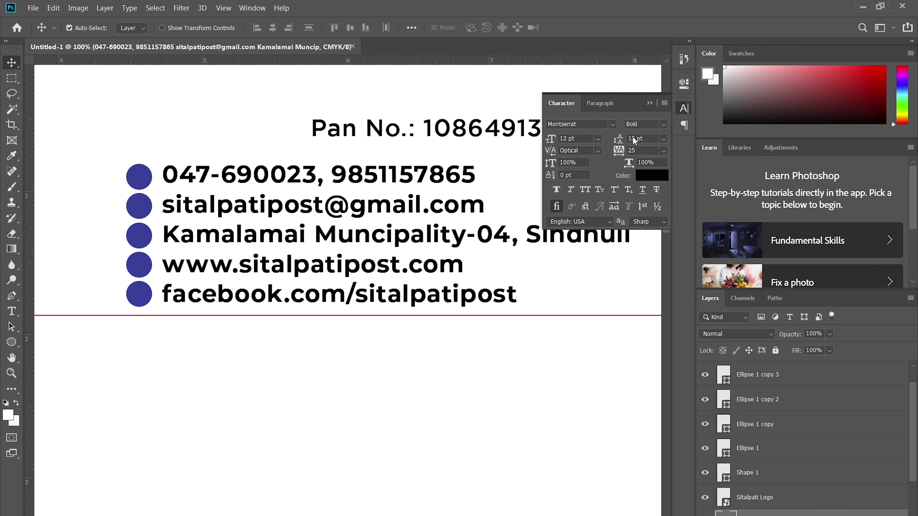
pyautogui.click(650, 103)
pyautogui.press('z')
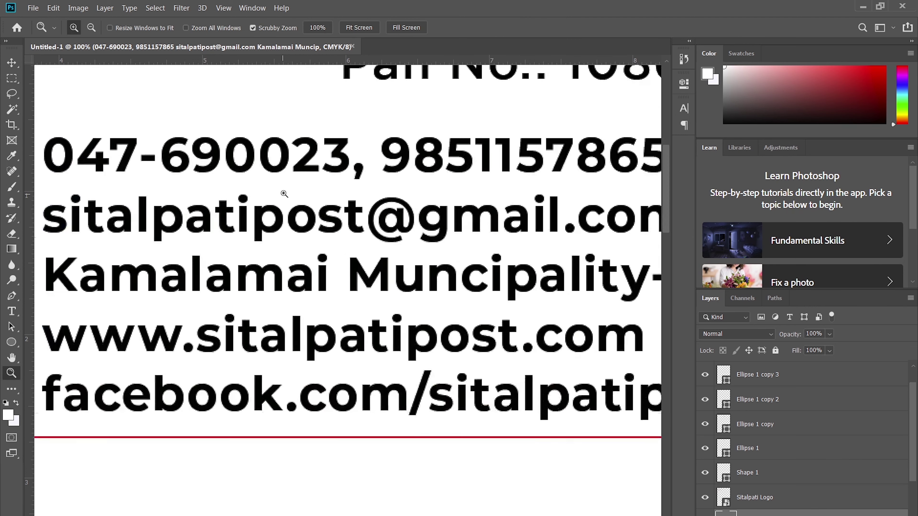
pyautogui.click(409, 181)
pyautogui.keyDown('alt'); pyautogui.click(408, 195); pyautogui.keyUp('alt')
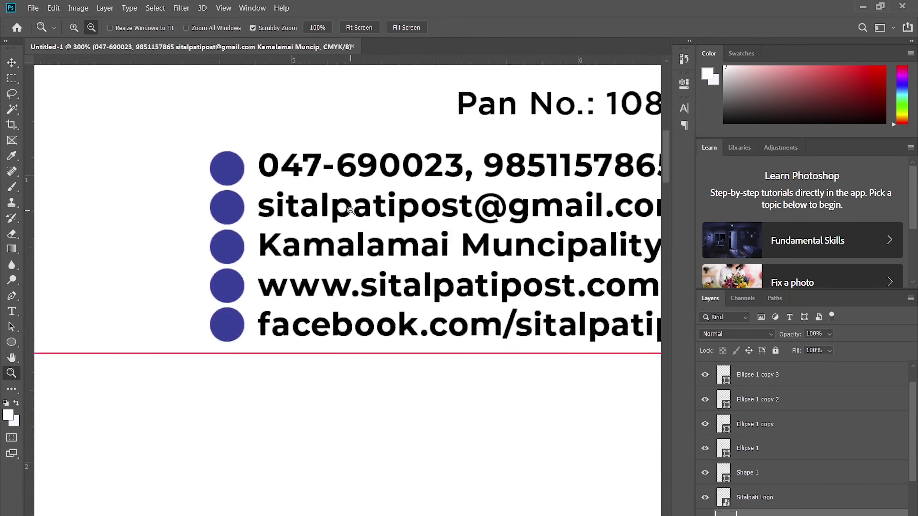
# Open Downloads in File Explorer and box-select all five icon PNGs.
pyautogui.press('v')
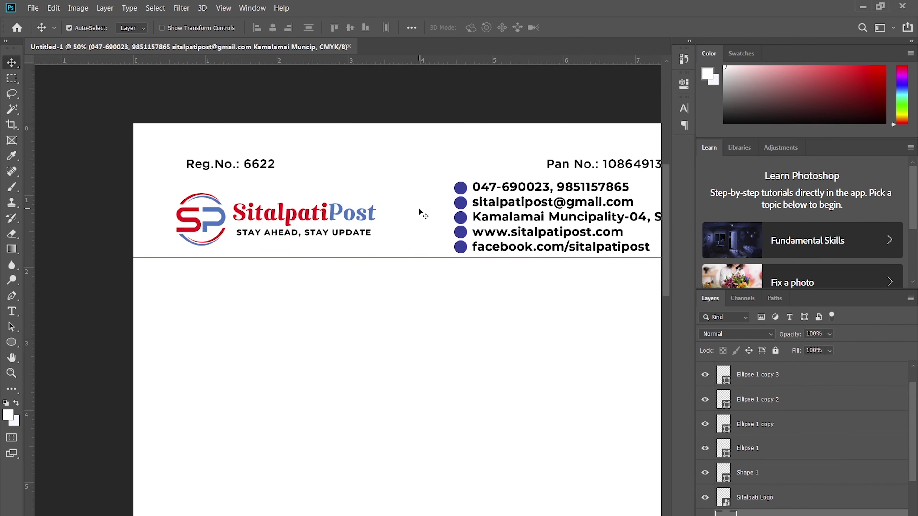
pyautogui.click(861, 8)
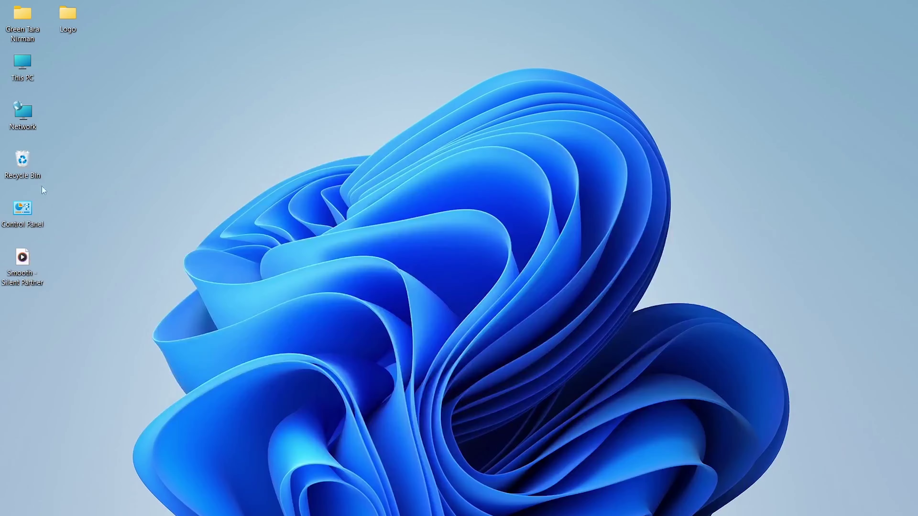
pyautogui.doubleClick(30, 65)
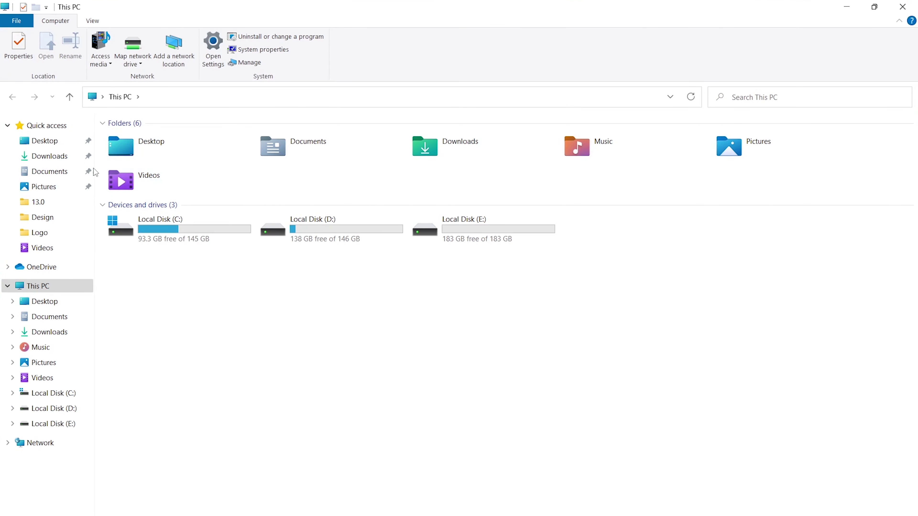
pyautogui.click(62, 161)
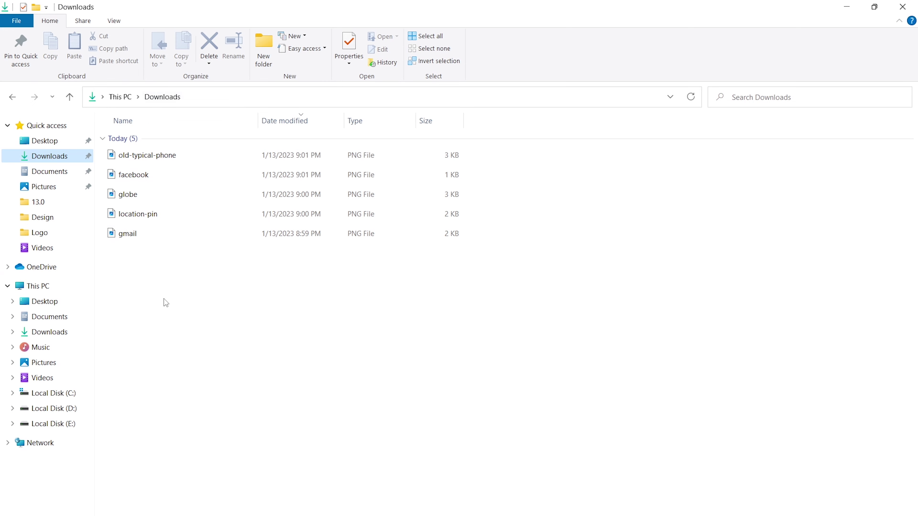
pyautogui.moveTo(141, 299)
pyautogui.mouseDown()
pyautogui.moveTo(202, 159)
pyautogui.moveTo(195, 165)
pyautogui.mouseUp()
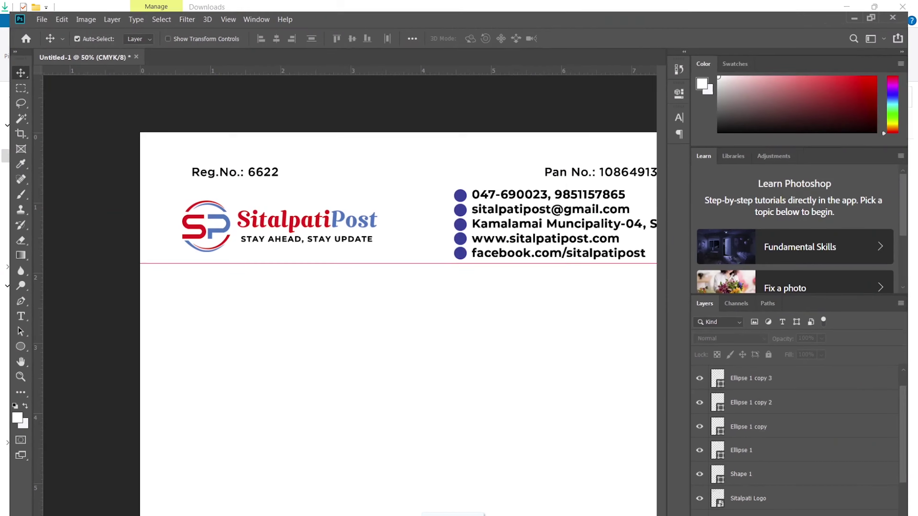
# Drop the five icon PNGs onto the letterhead and commit their placement.
pyautogui.moveTo(291, 173); pyautogui.dragTo(392, 308)
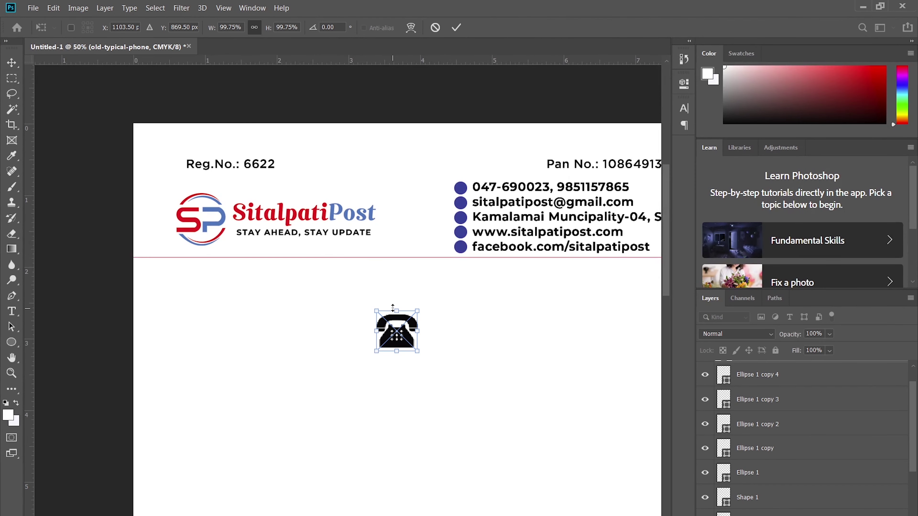
pyautogui.press('Return')
pyautogui.press('Return')
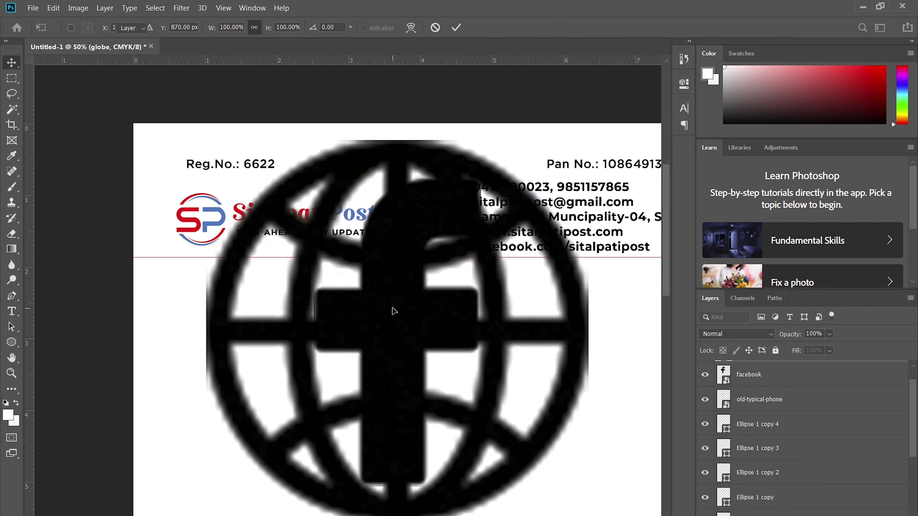
pyautogui.press('Return')
pyautogui.press('Return')
pyautogui.press('Return')
pyautogui.moveTo(393, 308)
pyautogui.mouseDown()
pyautogui.moveTo(377, 257)
pyautogui.moveTo(395, 264)
pyautogui.mouseUp()
# Convert the globe and location-pin layers to smart objects and shrink them.
pyautogui.rightClick(762, 397)
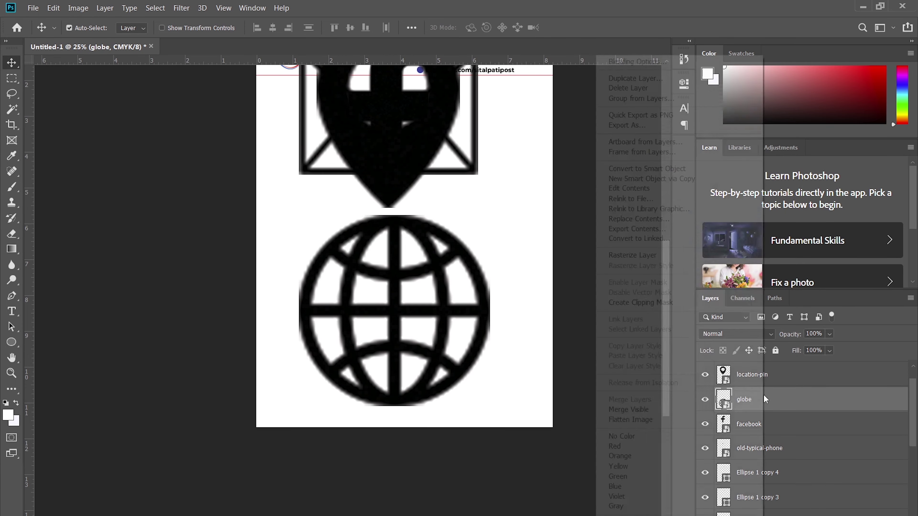
pyautogui.click(653, 169)
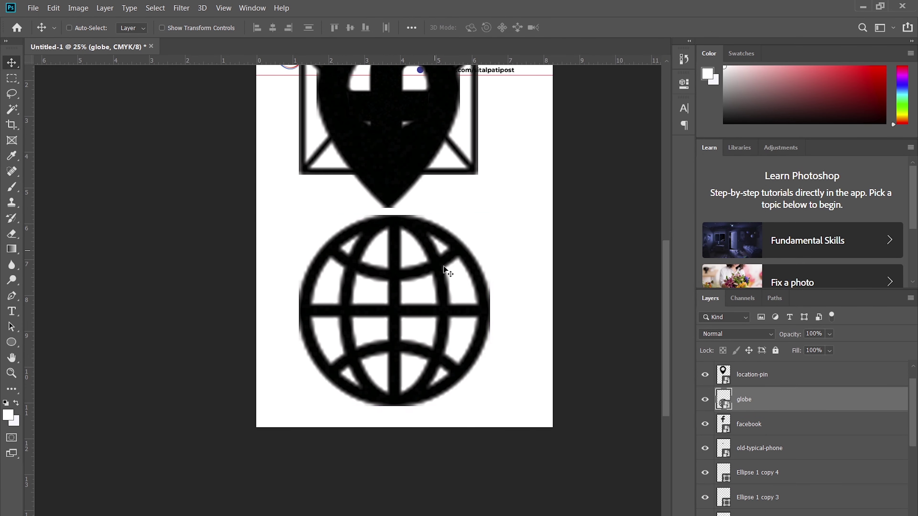
pyautogui.hotkey('ctrl', 't')
pyautogui.moveTo(491, 405)
pyautogui.mouseDown()
pyautogui.moveTo(351, 256)
pyautogui.moveTo(403, 386)
pyautogui.mouseUp()
pyautogui.press('Return')
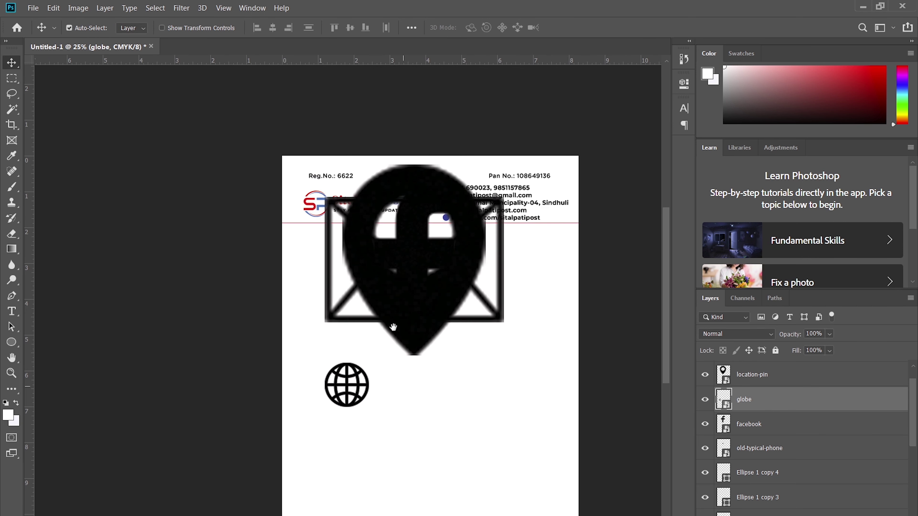
pyautogui.rightClick(752, 374)
pyautogui.click(652, 168)
pyautogui.hotkey('ctrl', 't')
pyautogui.moveTo(486, 165); pyautogui.dragTo(375, 313)
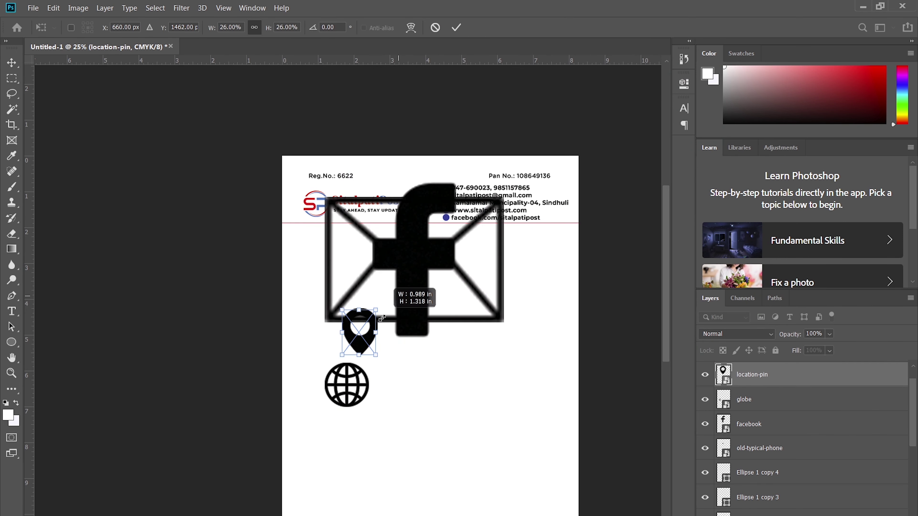
pyautogui.press('Return')
# Move, convert to smart objects, and shrink the facebook and gmail icons.
pyautogui.moveTo(434, 253); pyautogui.dragTo(454, 360)
pyautogui.rightClick(785, 425)
pyautogui.click(672, 168)
pyautogui.hotkey('ctrl', 't')
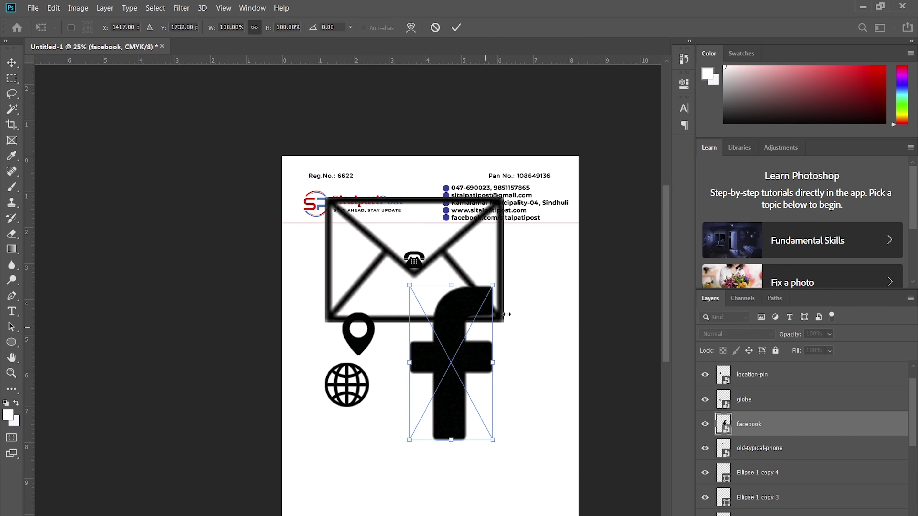
pyautogui.moveTo(492, 287); pyautogui.dragTo(436, 396)
pyautogui.press('Return')
pyautogui.moveTo(454, 246); pyautogui.dragTo(492, 274)
pyautogui.rightClick(752, 372)
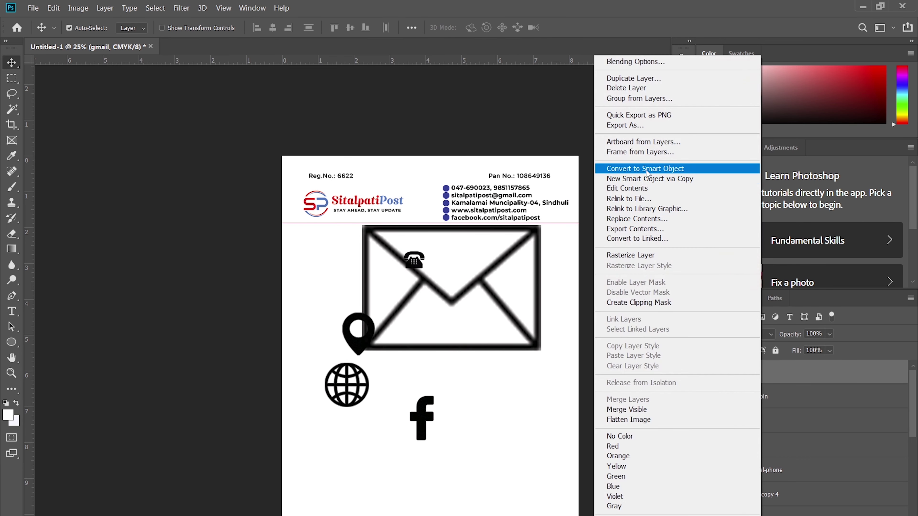
pyautogui.click(655, 170)
pyautogui.hotkey('ctrl', 't')
pyautogui.moveTo(540, 227)
pyautogui.mouseDown()
pyautogui.moveTo(398, 336)
pyautogui.moveTo(489, 266)
pyautogui.mouseUp()
pyautogui.press('Return')
# Shrink the location-pin icon further.
pyautogui.hotkey('ctrl', '+')
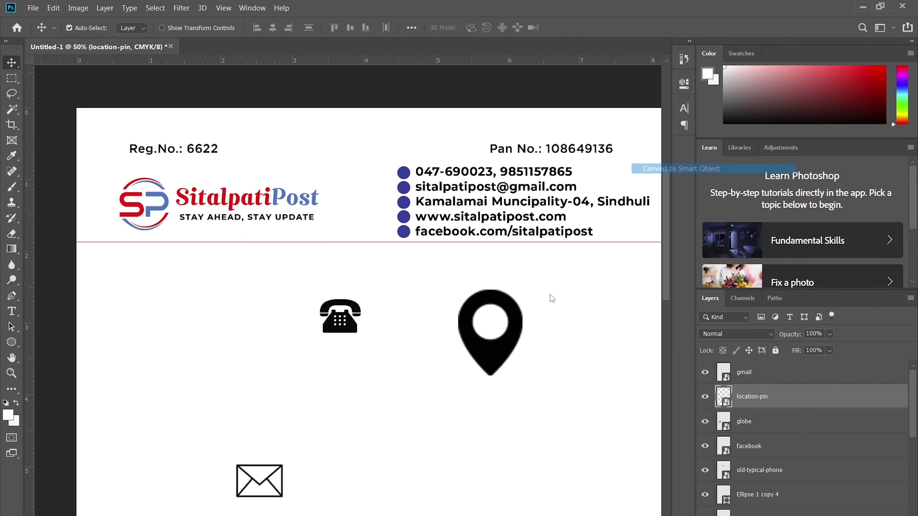
pyautogui.hotkey('ctrl', 't')
pyautogui.moveTo(523, 376); pyautogui.dragTo(478, 317)
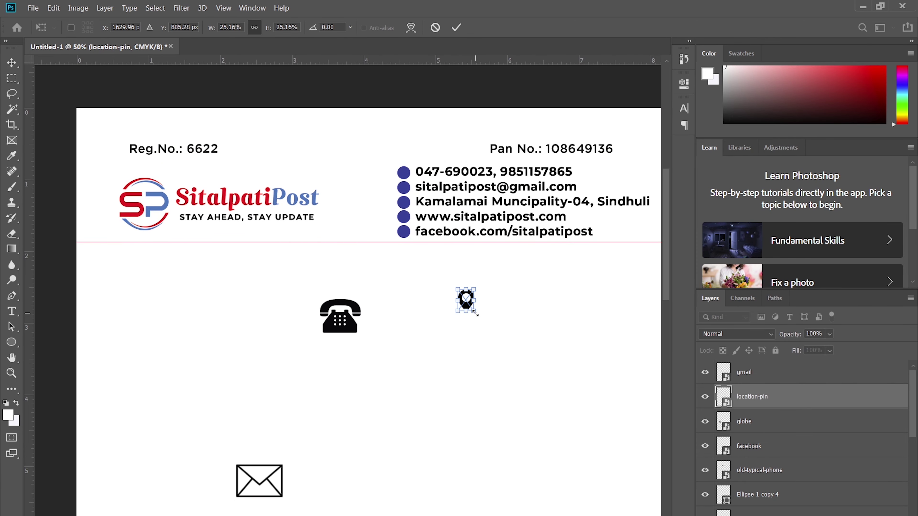
pyautogui.press('Return')
pyautogui.press('z')
pyautogui.click(353, 205)
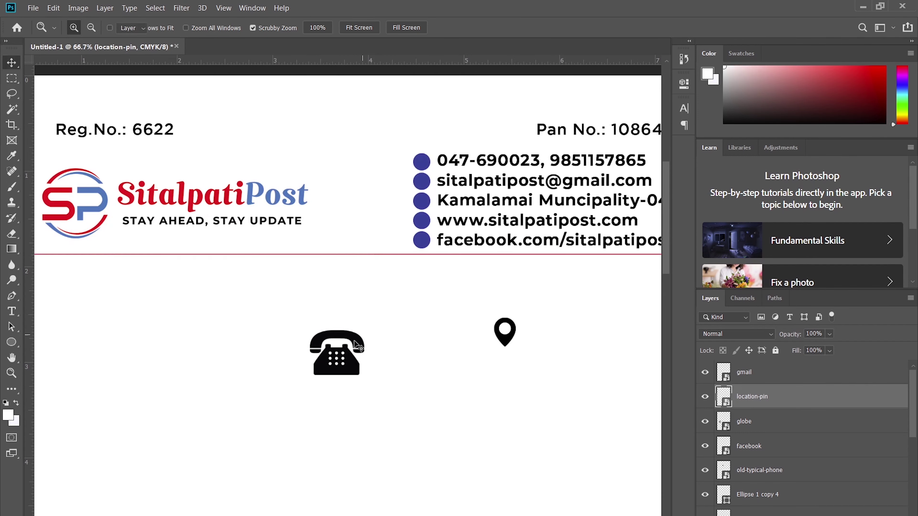
# Move the phone icon up beside the contact block.
pyautogui.press('v')
pyautogui.moveTo(350, 369); pyautogui.dragTo(435, 140)
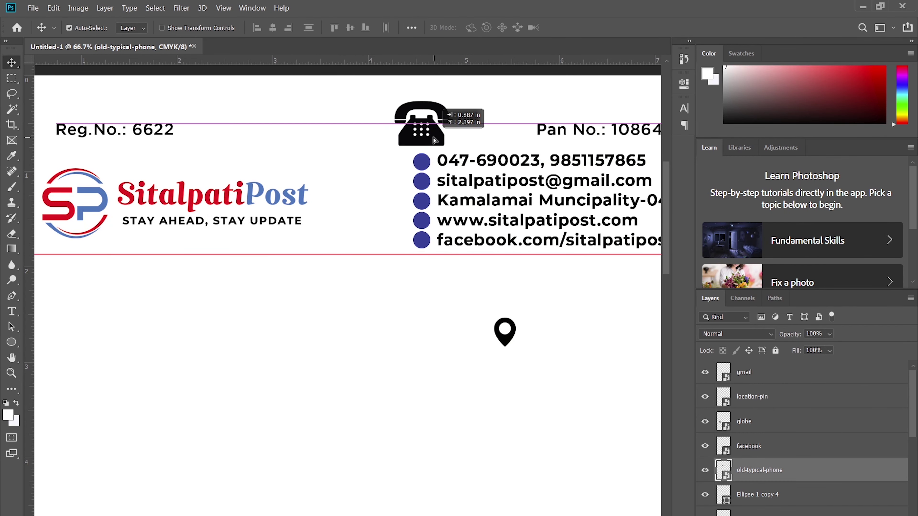
pyautogui.hotkey('ctrl', '+')
pyautogui.moveTo(437, 191); pyautogui.dragTo(424, 197)
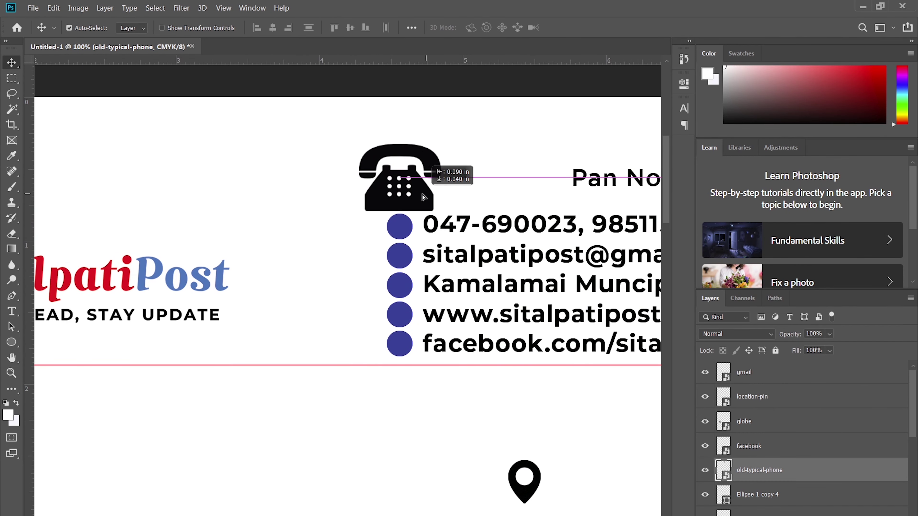
# Give the old-typical-phone layer a white Color Overlay.
pyautogui.rightClick(780, 473)
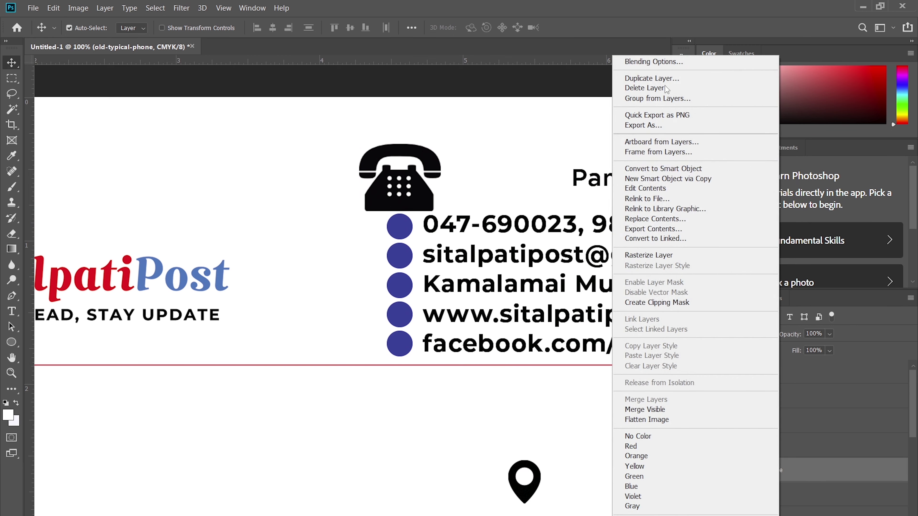
pyautogui.click(654, 62)
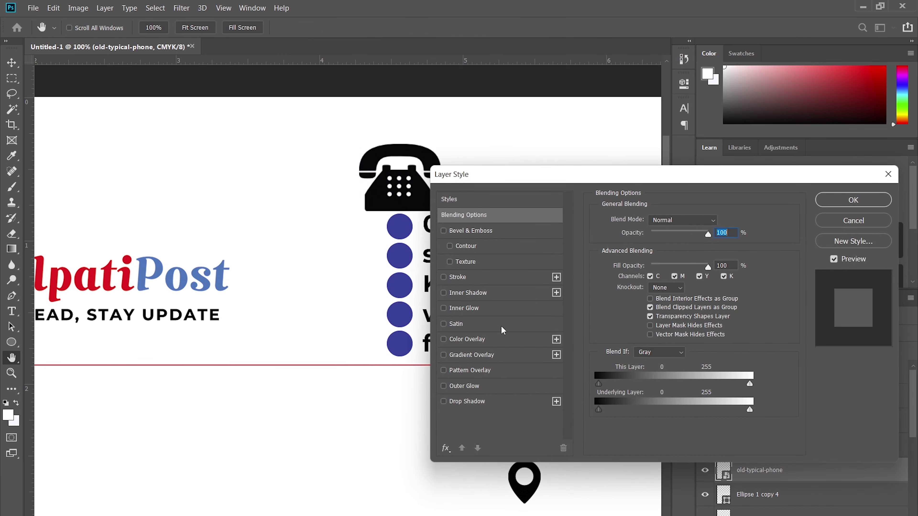
pyautogui.click(468, 339)
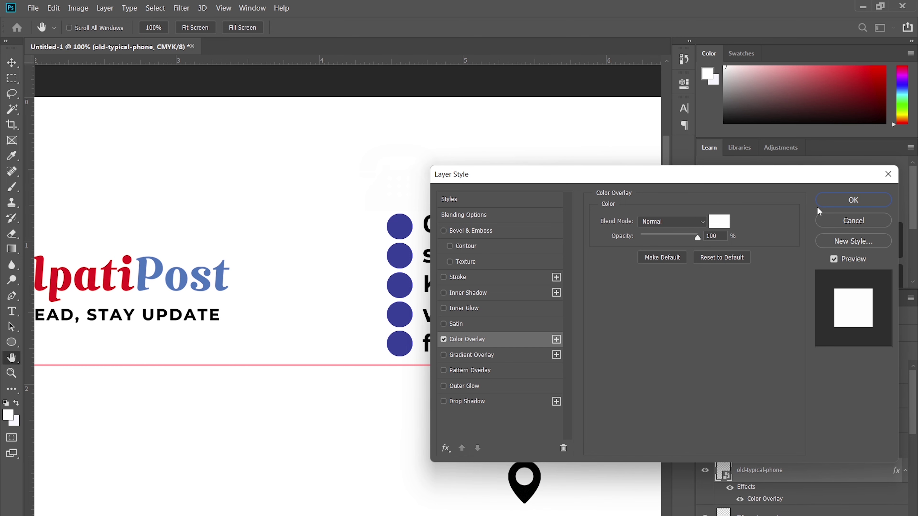
pyautogui.click(828, 207)
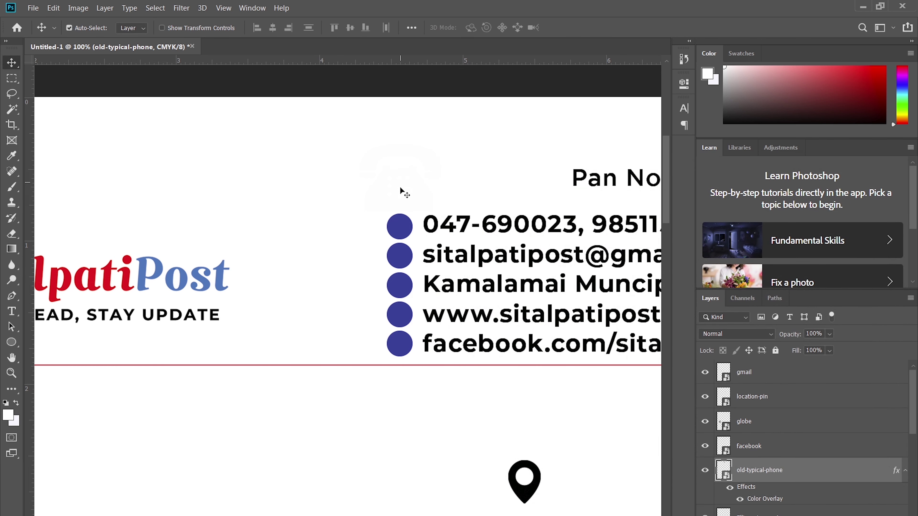
# Scale the white phone icon to about 19.33% and centre it in the first circle.
pyautogui.moveTo(401, 189); pyautogui.dragTo(414, 237)
pyautogui.hotkey('ctrl', 't')
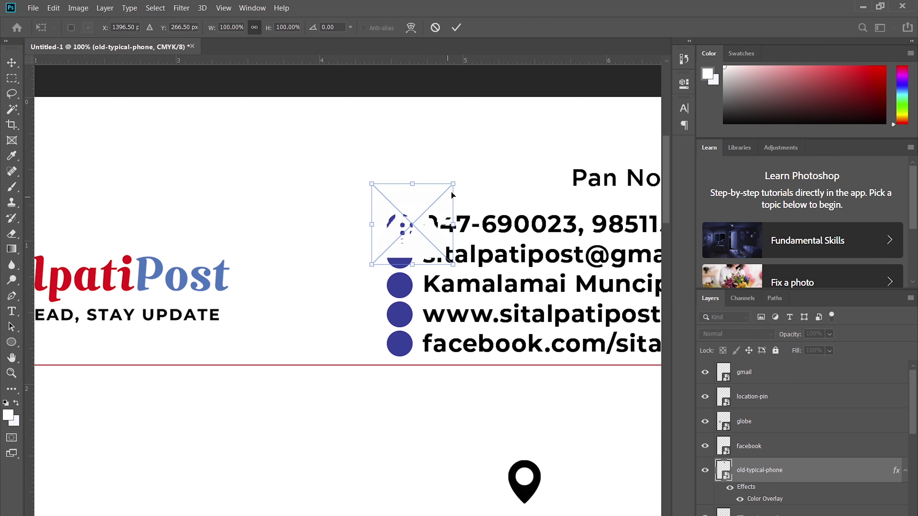
pyautogui.moveTo(449, 185)
pyautogui.mouseDown()
pyautogui.moveTo(393, 246)
pyautogui.moveTo(400, 228)
pyautogui.mouseUp()
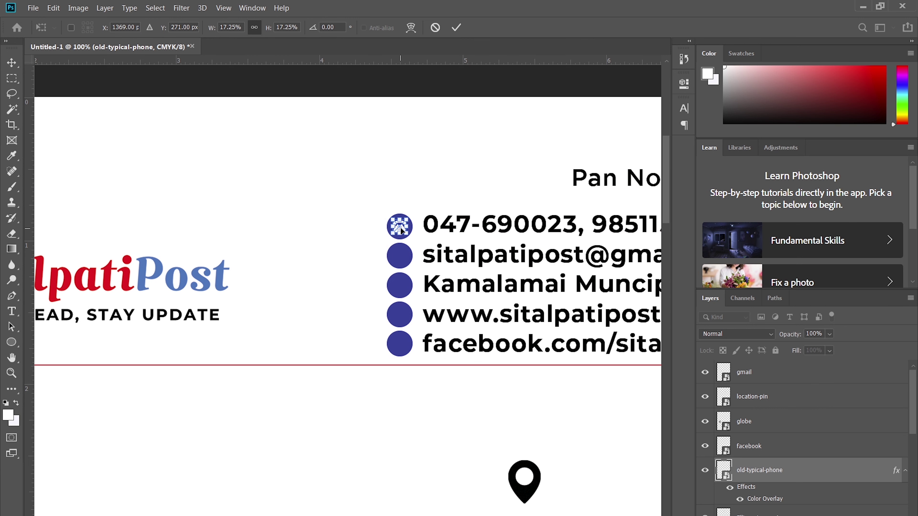
pyautogui.press('Return')
pyautogui.press('z')
pyautogui.click(403, 237)
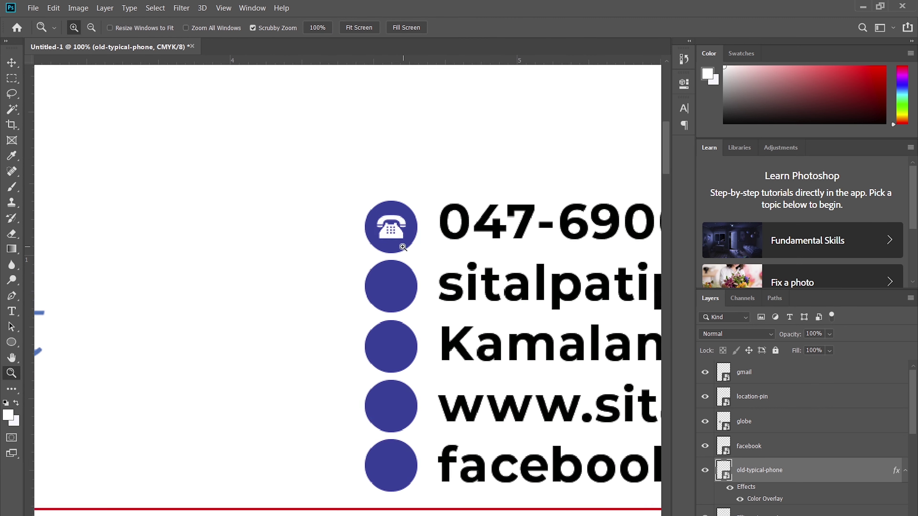
pyautogui.press('v')
pyautogui.moveTo(390, 226); pyautogui.dragTo(386, 217)
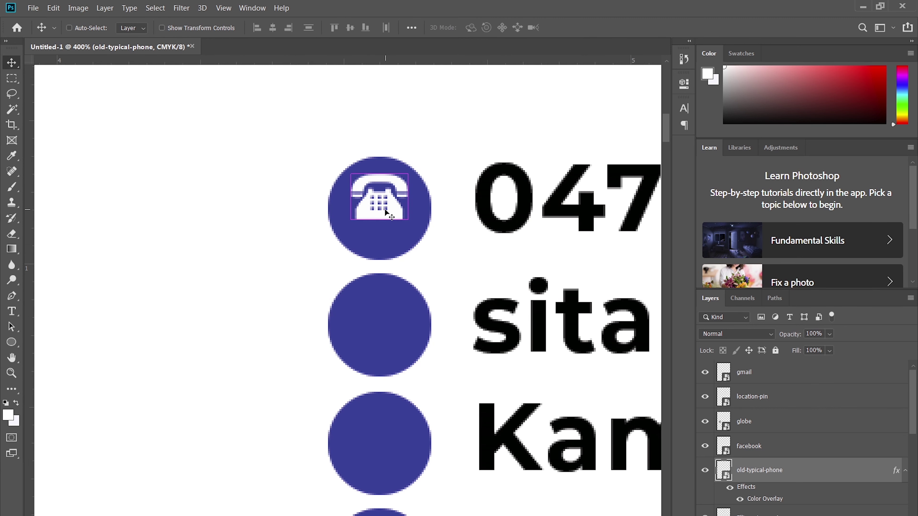
pyautogui.hotkey('ctrl', 't')
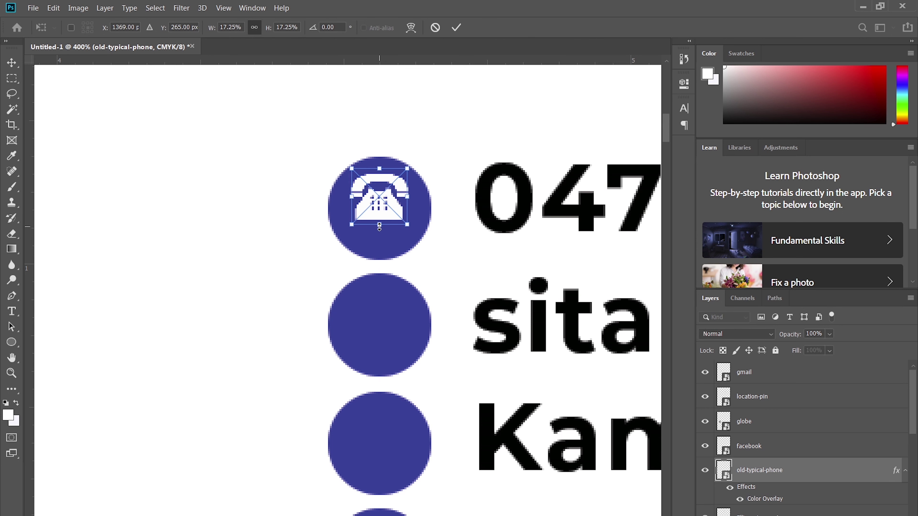
pyautogui.moveTo(379, 226); pyautogui.dragTo(379, 232)
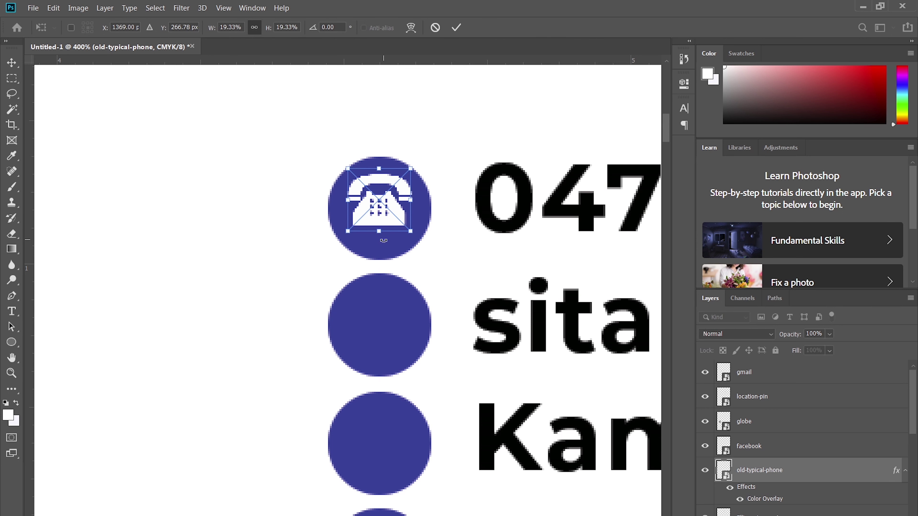
pyautogui.press('Return')
pyautogui.click(310, 142)
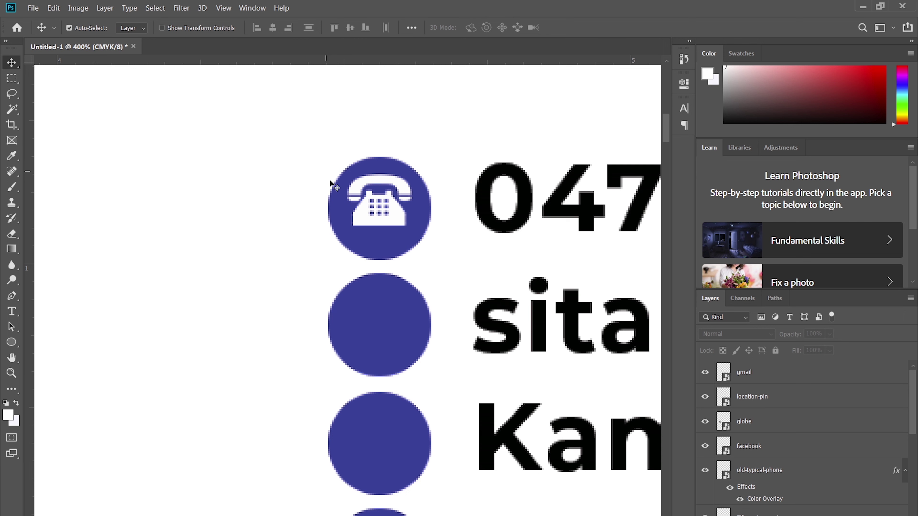
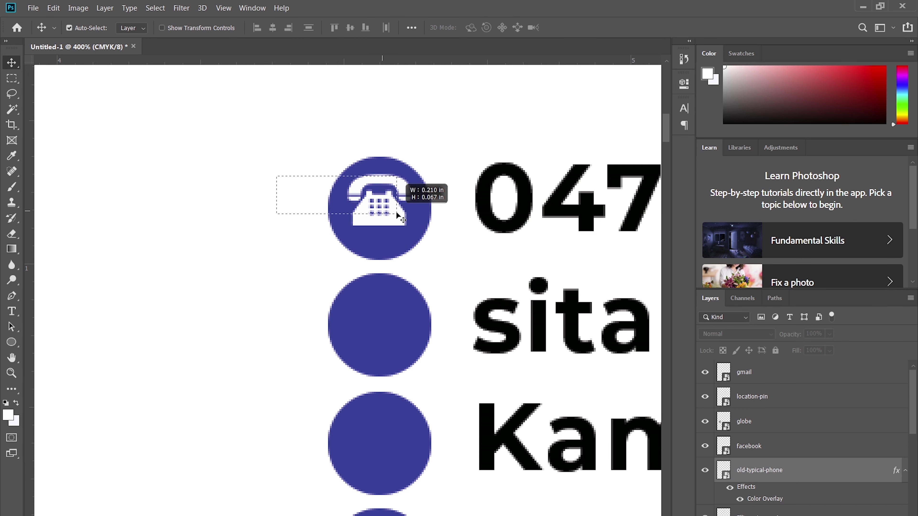
# Centre the phone glyph vertically within its blue circle.
pyautogui.moveTo(303, 194); pyautogui.dragTo(397, 213)
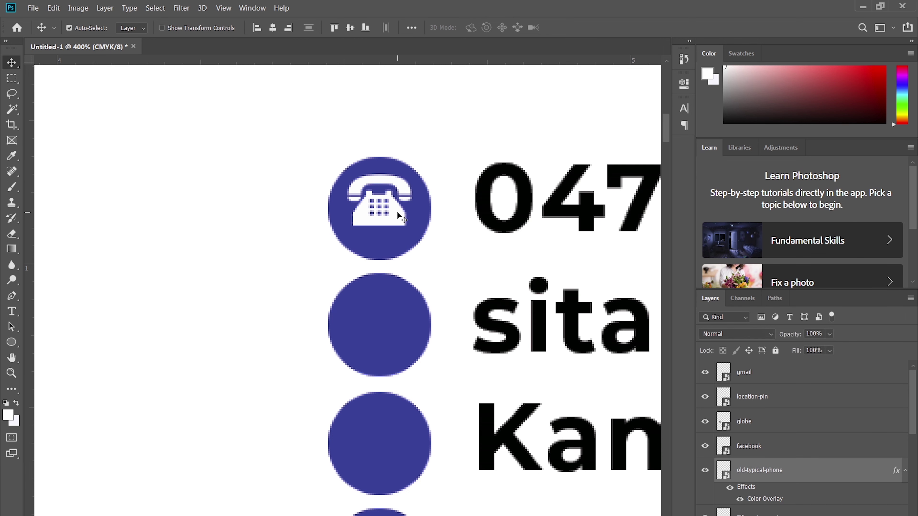
pyautogui.click(355, 30)
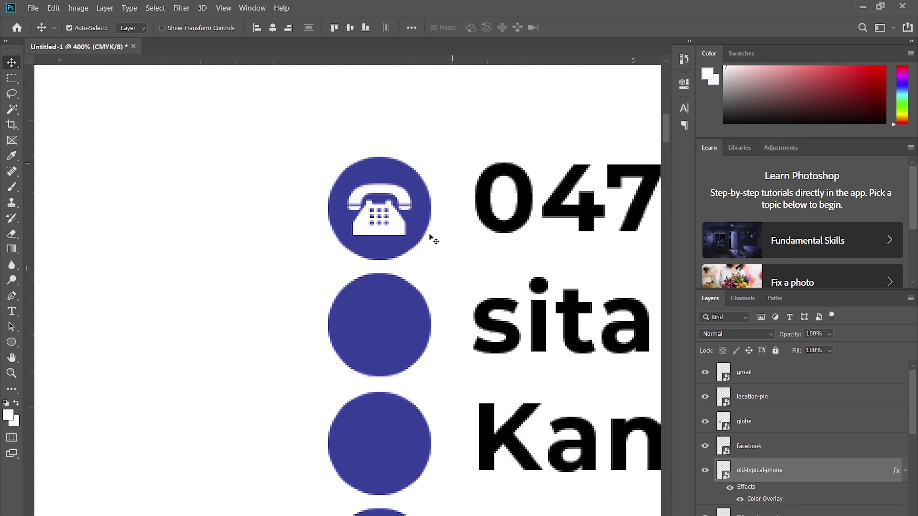
pyautogui.press('z')
pyautogui.scroll(-5, 430, 236)
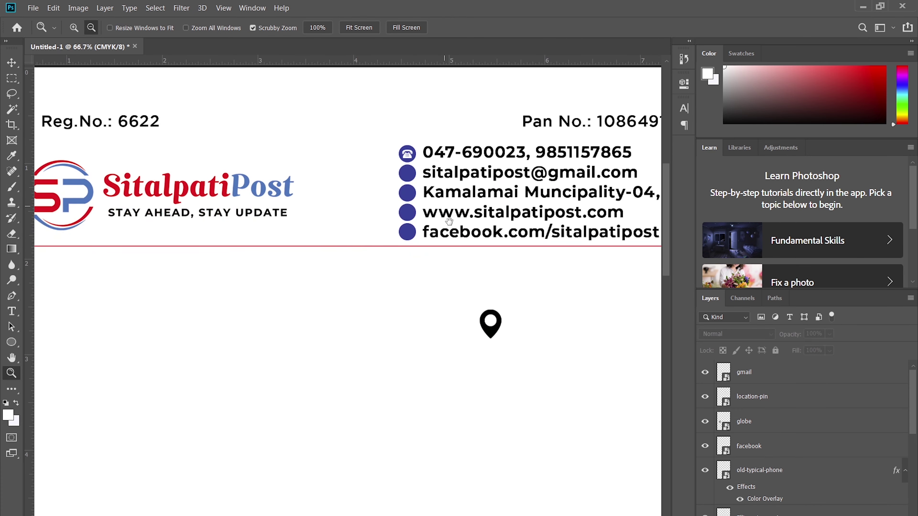
pyautogui.scroll(-1, 430, 284)
pyautogui.scroll(-2, 398, 344)
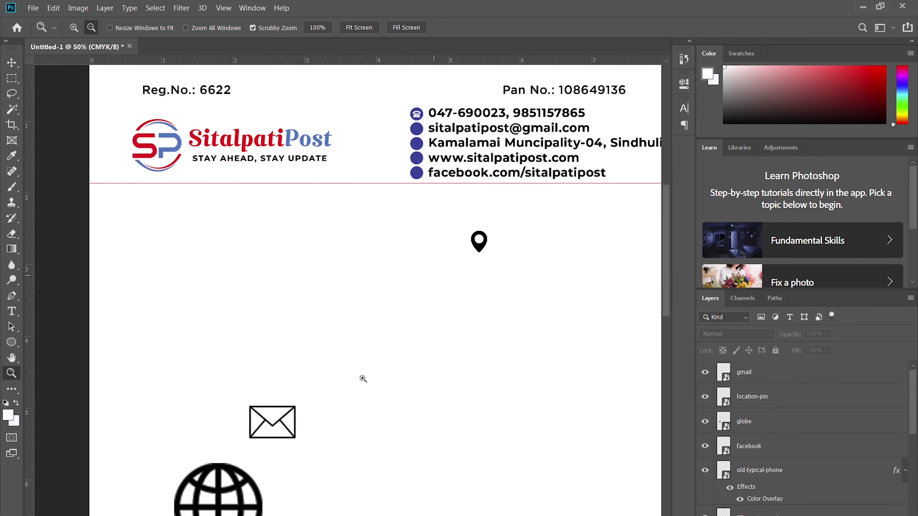
# Move the envelope icon up to the email row and shrink it.
pyautogui.press('v')
pyautogui.moveTo(278, 426); pyautogui.dragTo(428, 140)
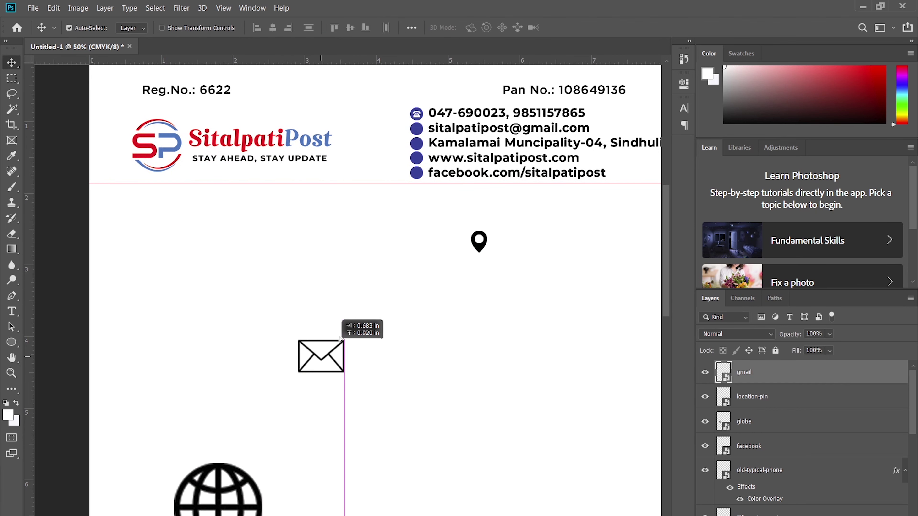
pyautogui.press('z')
pyautogui.scroll(2, 428, 140)
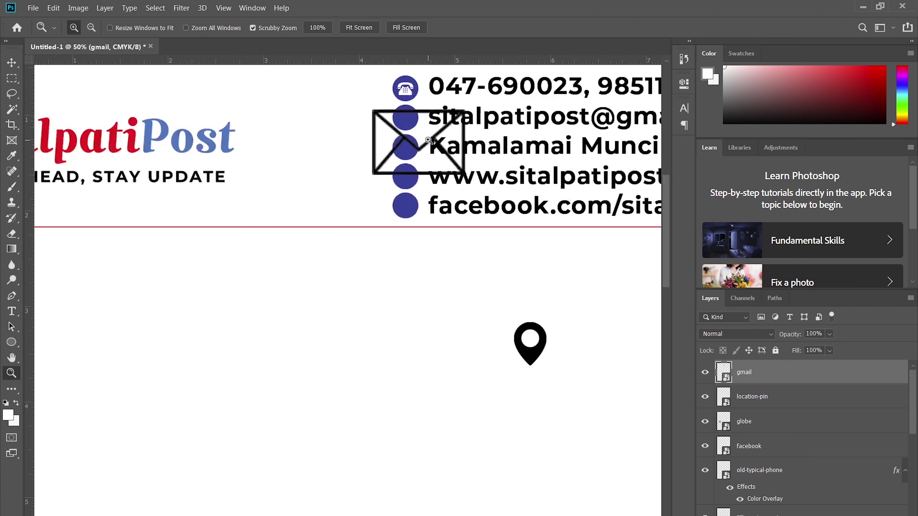
pyautogui.scroll(2, 428, 140)
pyautogui.hotkey('ctrl', 't')
pyautogui.moveTo(523, 327)
pyautogui.mouseDown()
pyautogui.moveTo(310, 217)
pyautogui.moveTo(298, 190)
pyautogui.moveTo(356, 176)
pyautogui.mouseUp()
pyautogui.press('Return')
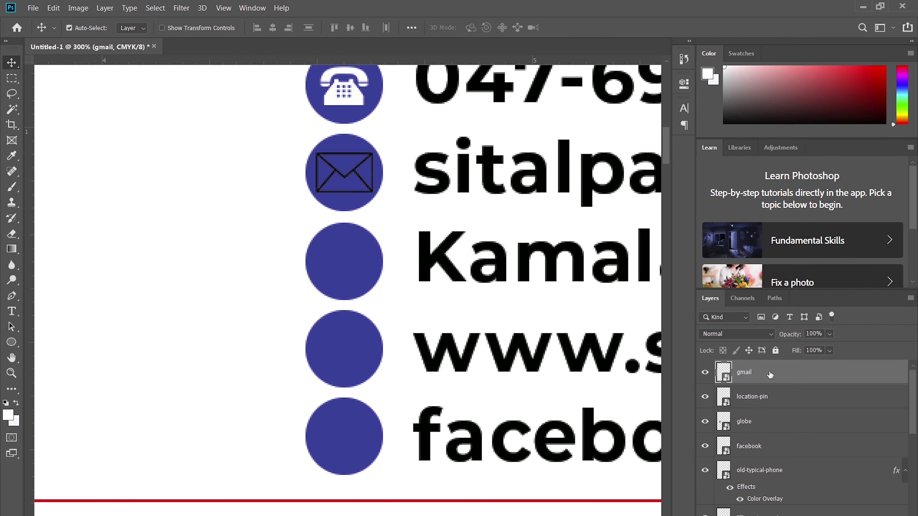
# Give the envelope a white Color Overlay and shrink it to fit inside the email circle.
pyautogui.rightClick(770, 375)
pyautogui.click(636, 62)
pyautogui.click(469, 337)
pyautogui.click(846, 203)
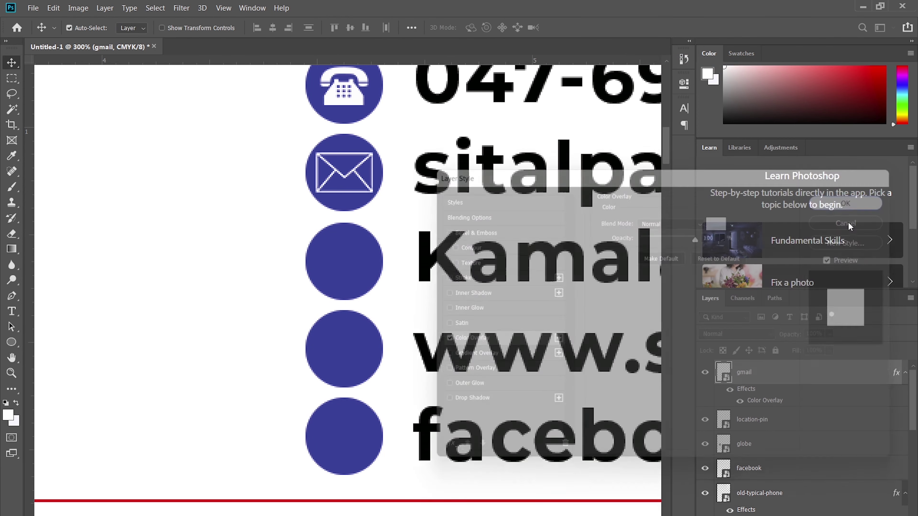
pyautogui.hotkey('ctrl', 't')
pyautogui.moveTo(372, 192); pyautogui.dragTo(362, 188)
pyautogui.press('Return')
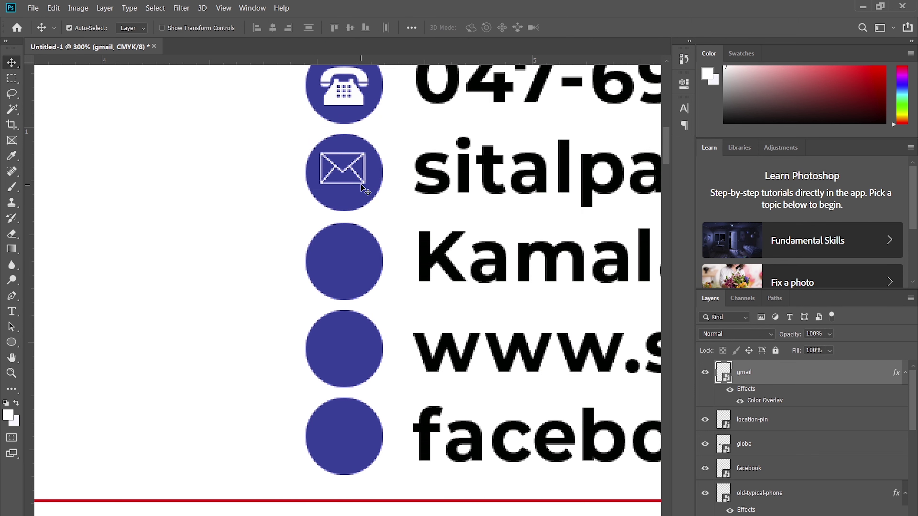
pyautogui.click(352, 190)
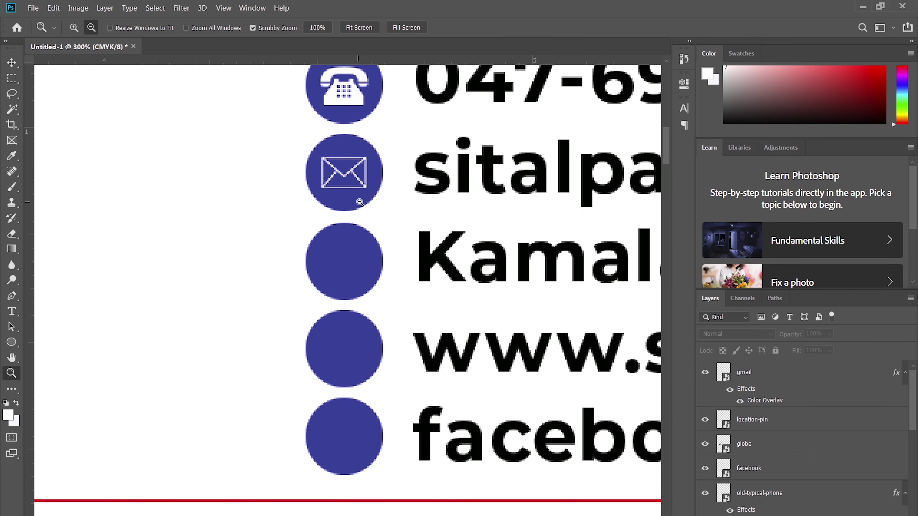
pyautogui.hotkey('ctrl', '-')
pyautogui.hotkey('ctrl', '-')
# Place the location pin, scaled down, in the address circle with a white Color Overlay.
pyautogui.moveTo(427, 402)
pyautogui.mouseDown()
pyautogui.moveTo(307, 204)
pyautogui.moveTo(389, 277)
pyautogui.mouseUp()
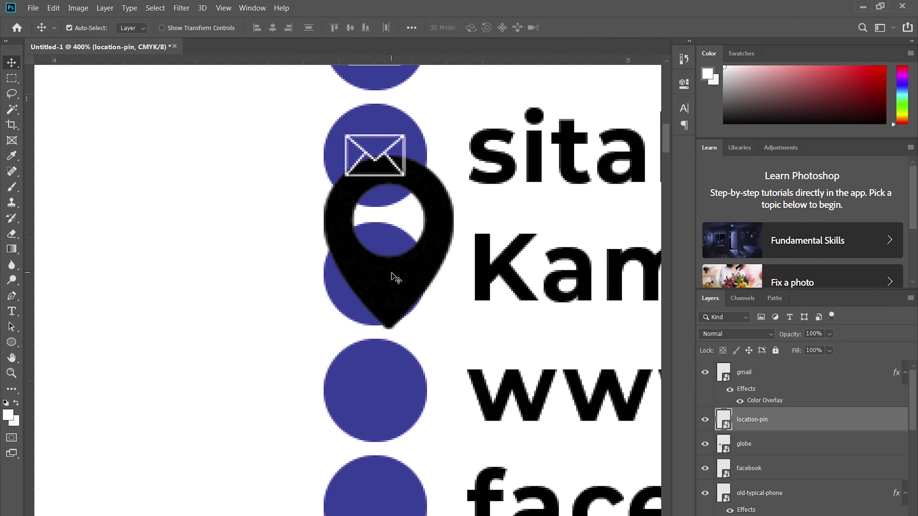
pyautogui.hotkey('ctrl', 't')
pyautogui.moveTo(424, 185); pyautogui.dragTo(398, 231)
pyautogui.moveTo(348, 250); pyautogui.dragTo(408, 314)
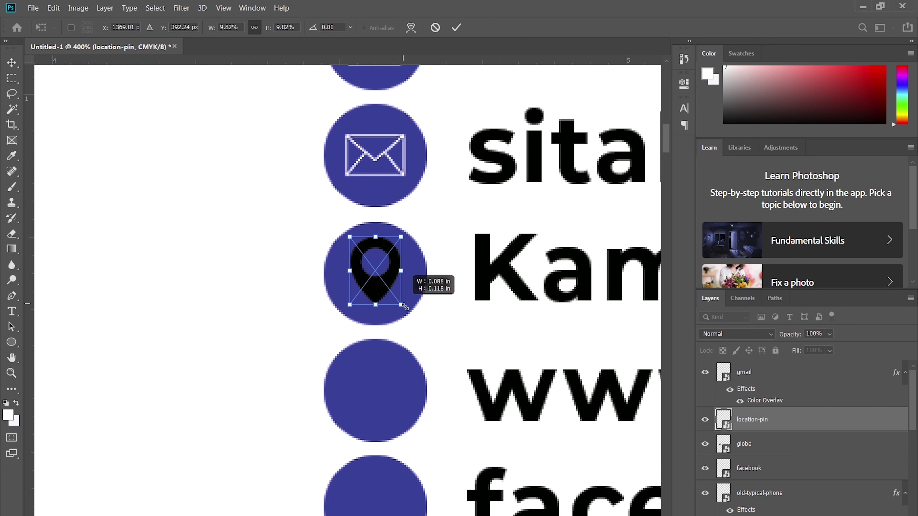
pyautogui.press('Return')
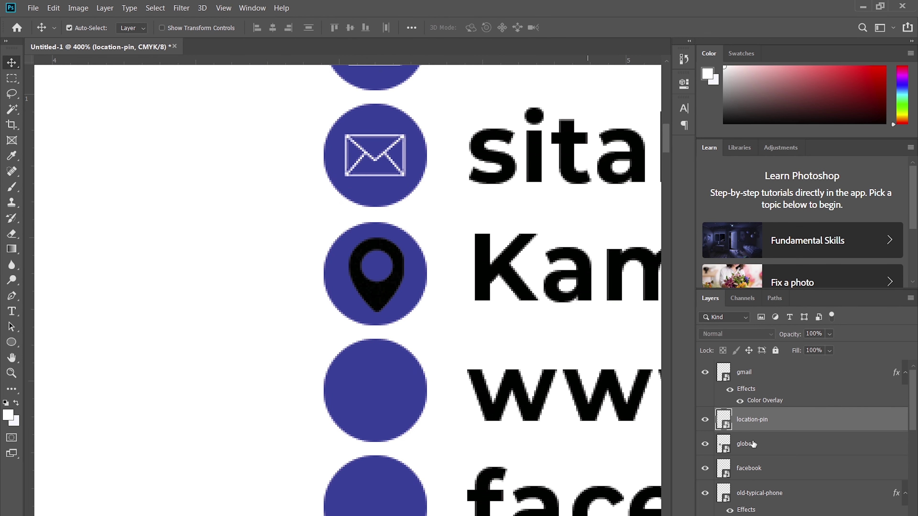
pyautogui.rightClick(783, 422)
pyautogui.click(677, 67)
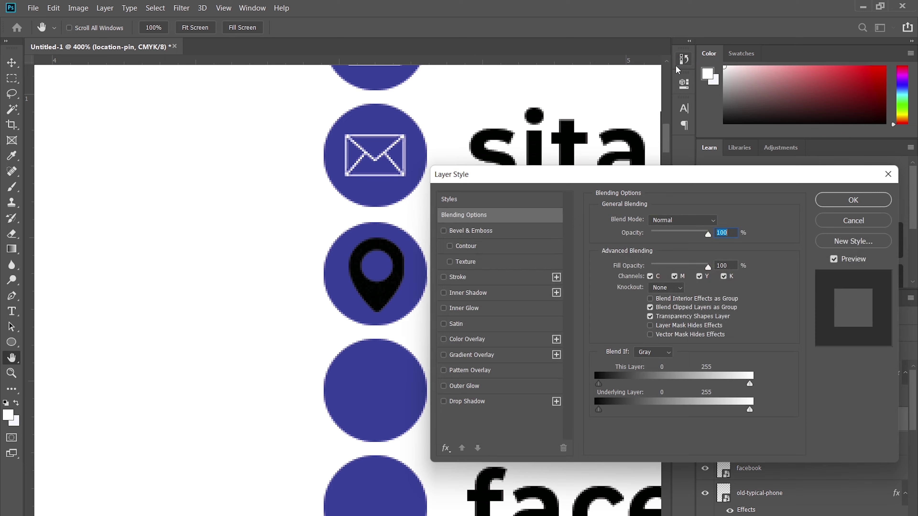
pyautogui.click(478, 344)
pyautogui.click(853, 200)
# Move the loose f icon up beside the contact circles and shrink it.
pyautogui.press('z')
pyautogui.keyDown('ctrl'); pyautogui.click(410, 287); pyautogui.keyUp('ctrl')
pyautogui.scroll(-3, 410, 287)
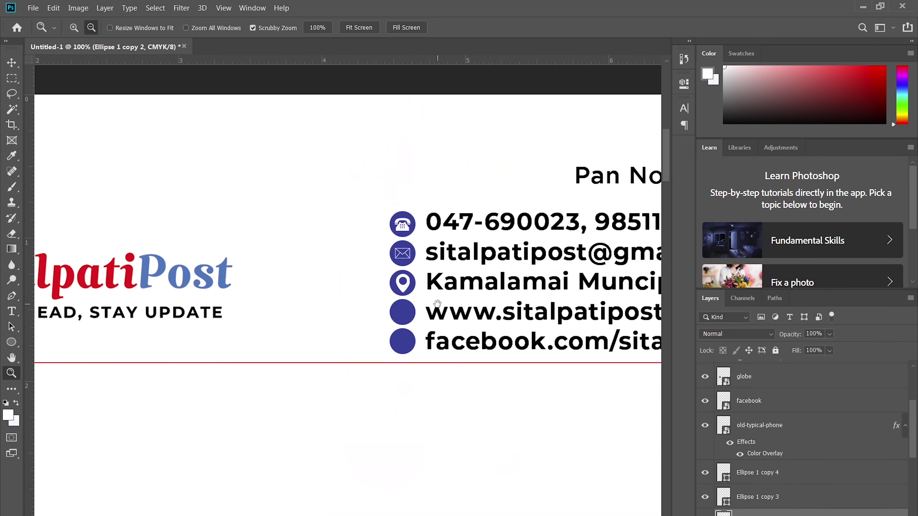
pyautogui.keyDown('alt'); pyautogui.click(437, 303); pyautogui.keyUp('alt')
pyautogui.scroll(-5, 447, 332)
pyautogui.press('v')
pyautogui.moveTo(383, 499); pyautogui.dragTo(441, 159)
pyautogui.scroll(5, 416, 452)
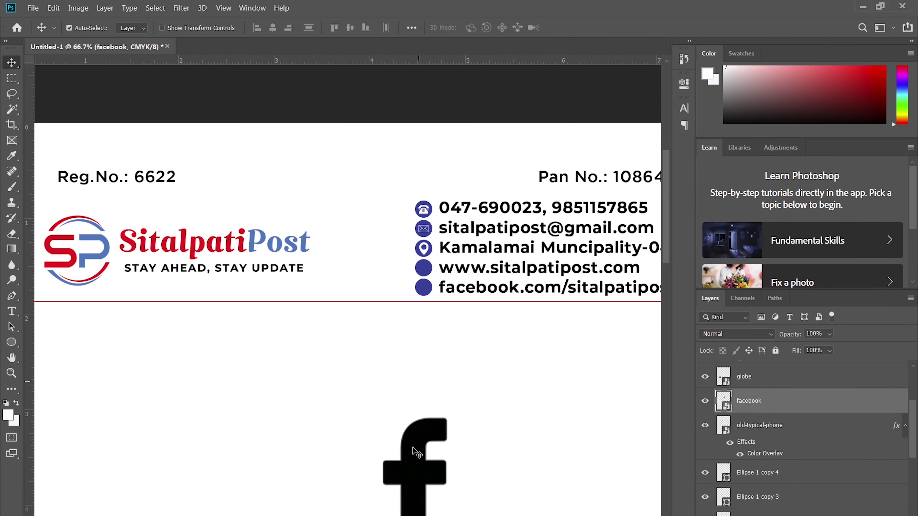
pyautogui.moveTo(413, 452); pyautogui.dragTo(423, 291)
pyautogui.scroll(1, 425, 289)
pyautogui.hotkey('ctrl', 't')
pyautogui.moveTo(473, 421)
pyautogui.mouseDown()
pyautogui.moveTo(391, 270)
pyautogui.moveTo(475, 249)
pyautogui.moveTo(478, 268)
pyautogui.mouseUp()
pyautogui.press('Return')
# Centre the f icon horizontally with its Facebook circle.
pyautogui.scroll(2, 389, 267)
pyautogui.scroll(1, 389, 266)
pyautogui.hotkey('ctrl', 't')
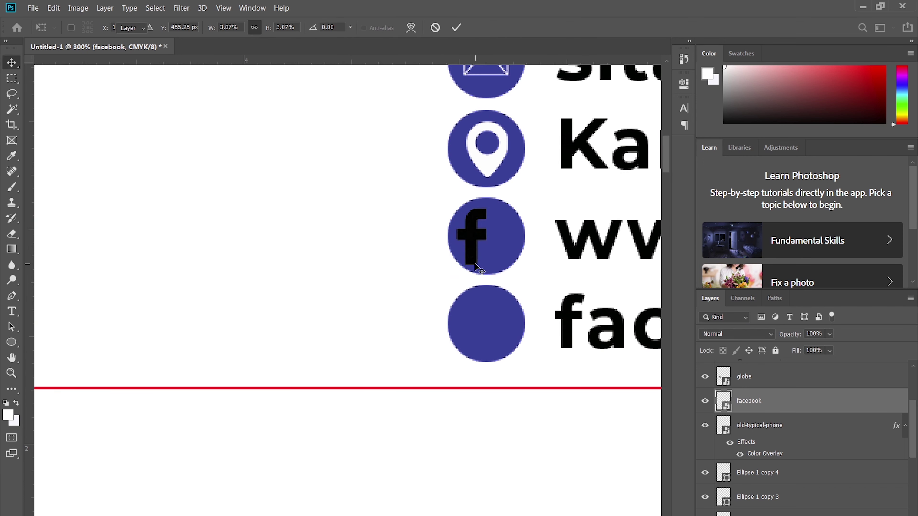
pyautogui.press('Return')
pyautogui.keyDown('shift'); pyautogui.click(493, 216); pyautogui.keyUp('shift')
pyautogui.click(273, 27)
# Give the f icon a white Color Overlay and move it down into the Facebook circle.
pyautogui.rightClick(770, 400)
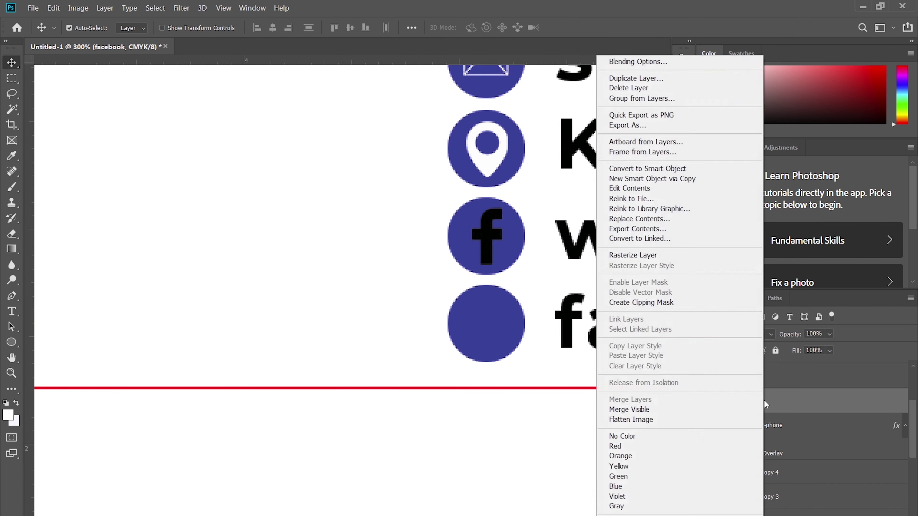
pyautogui.click(621, 61)
pyautogui.click(466, 339)
pyautogui.click(822, 202)
pyautogui.scroll(-2, 435, 334)
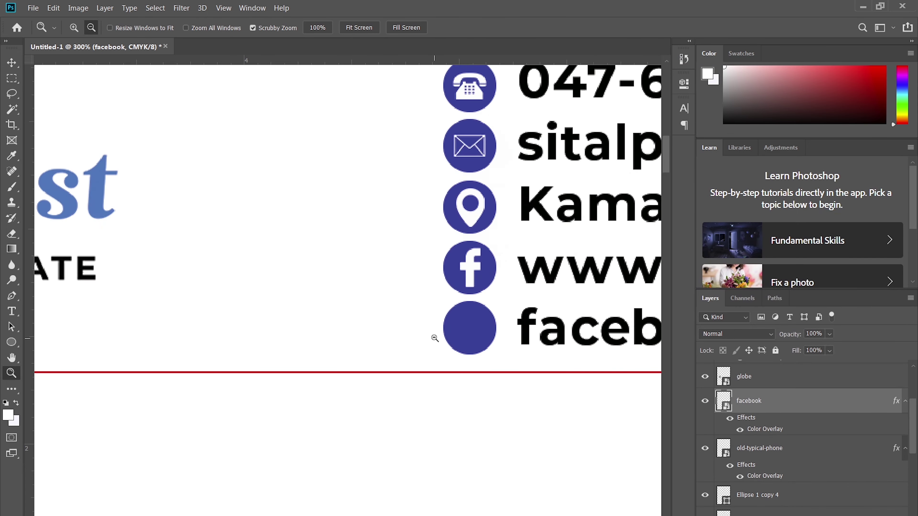
pyautogui.scroll(-3, 449, 246)
pyautogui.scroll(5, 449, 246)
pyautogui.press('v')
pyautogui.moveTo(376, 106); pyautogui.dragTo(376, 194)
pyautogui.scroll(-3, 376, 194)
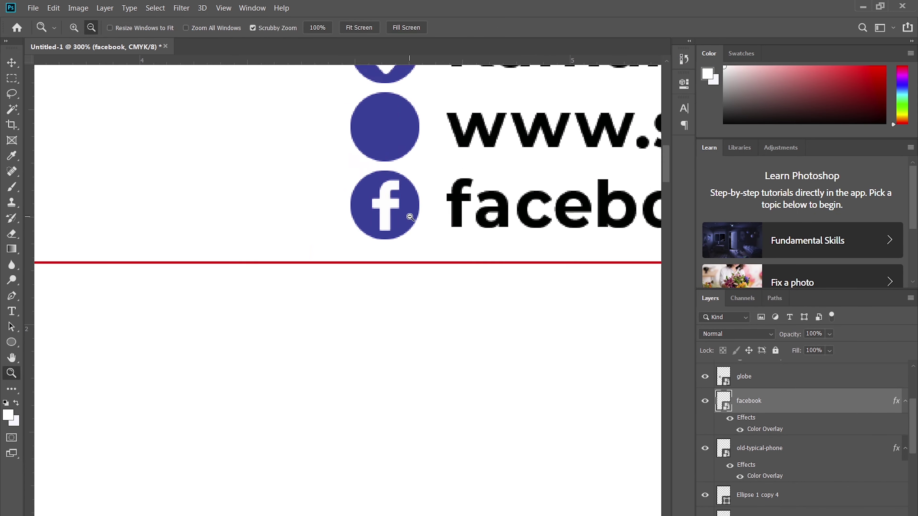
pyautogui.scroll(-3, 426, 242)
# Shrink the oversized globe to icon size inside the website circle.
pyautogui.click(239, 427)
pyautogui.press('z')
pyautogui.click(445, 103)
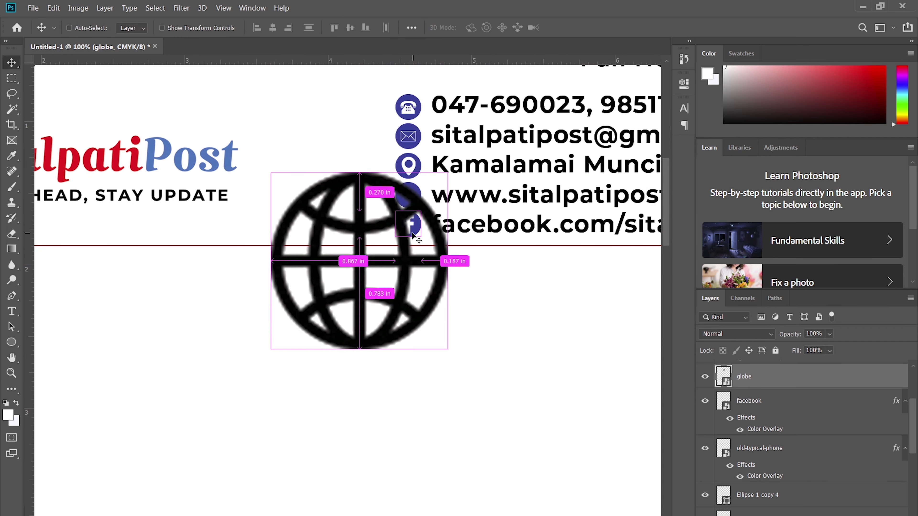
pyautogui.hotkey('ctrl', 't')
pyautogui.moveTo(470, 350)
pyautogui.mouseDown()
pyautogui.moveTo(294, 195)
pyautogui.moveTo(523, 198)
pyautogui.moveTo(549, 179)
pyautogui.mouseUp()
pyautogui.press('Return')
pyautogui.scroll(2, 295, 191)
pyautogui.press('v')
pyautogui.scroll(3, 522, 199)
pyautogui.hotkey('ctrl', 't')
pyautogui.press('Return')
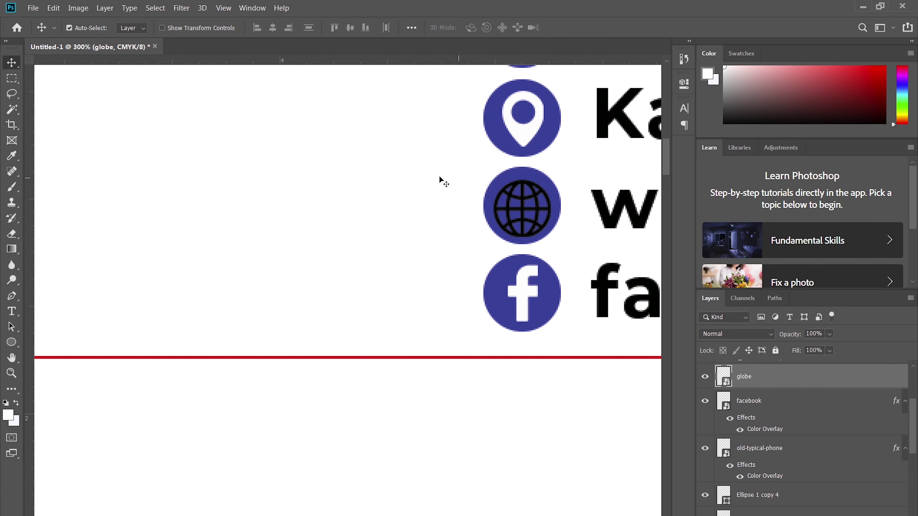
# Apply a white Color Overlay to the globe icon.
pyautogui.click(803, 374)
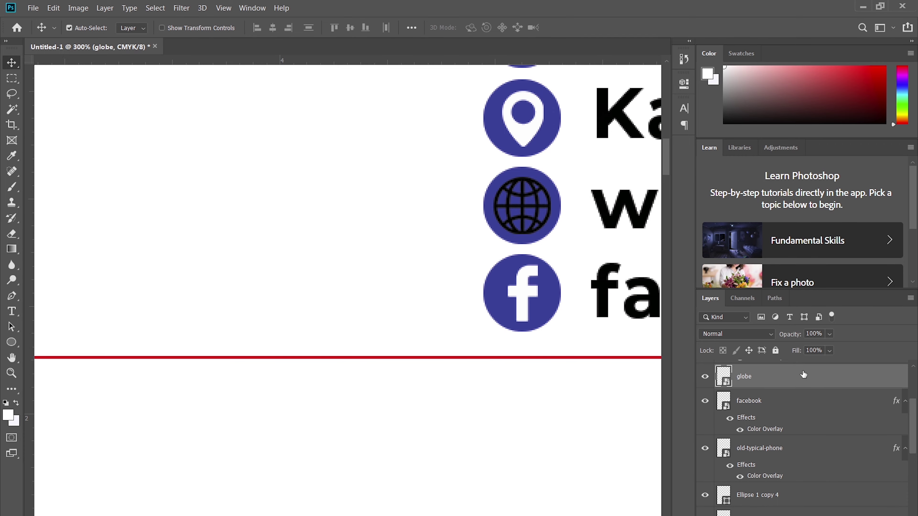
pyautogui.rightClick(803, 374)
pyautogui.click(661, 61)
pyautogui.click(480, 346)
pyautogui.press('Return')
pyautogui.press('z')
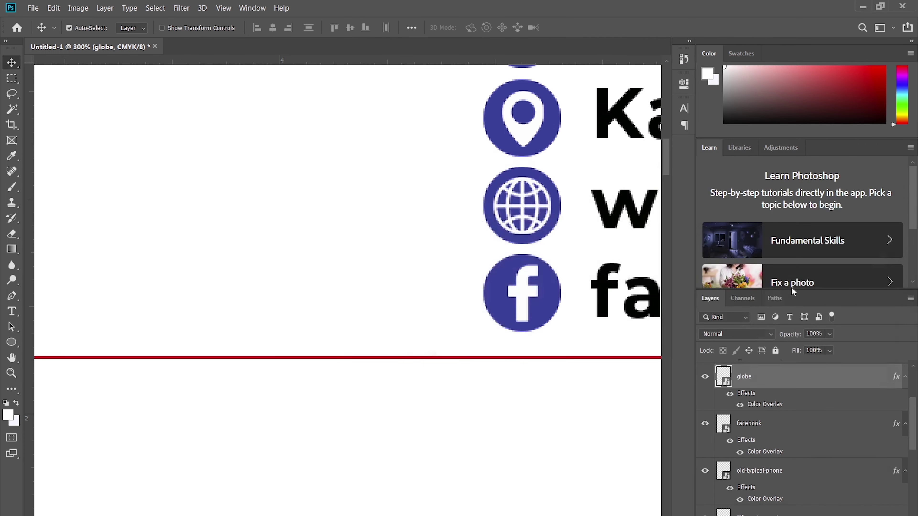
pyautogui.keyDown('alt'); pyautogui.click(413, 202); pyautogui.keyUp('alt')
pyautogui.click(413, 203)
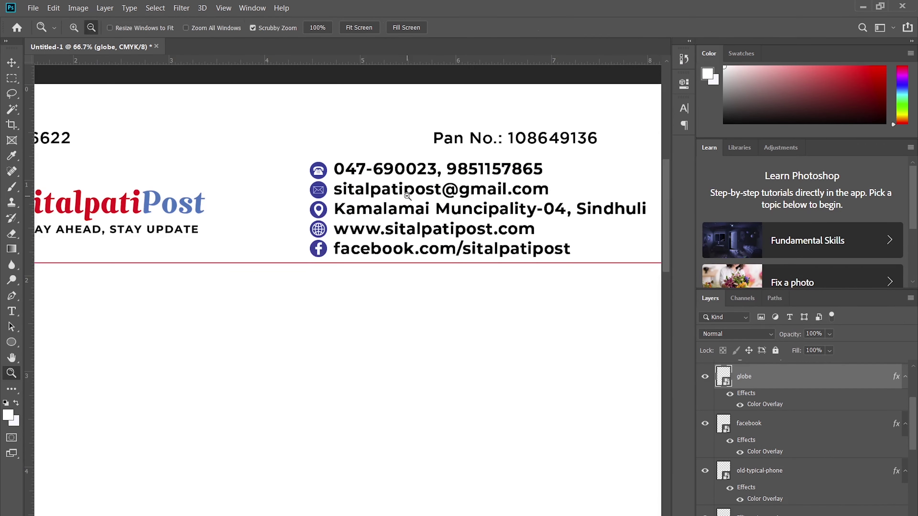
# Nudge the block of contact icons and circles slightly left.
pyautogui.keyDown('alt'); pyautogui.click(411, 206); pyautogui.keyUp('alt')
pyautogui.click(407, 211)
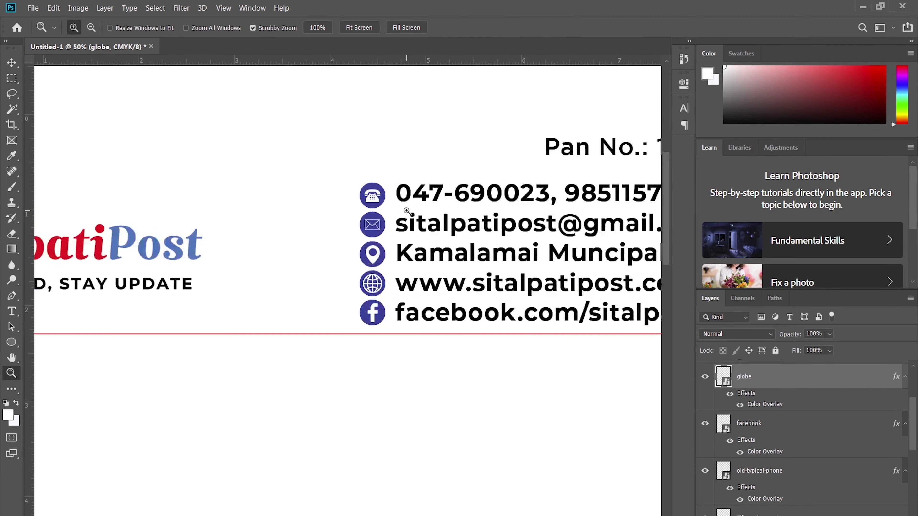
pyautogui.keyDown('alt'); pyautogui.click(437, 207); pyautogui.keyUp('alt')
pyautogui.click(437, 207)
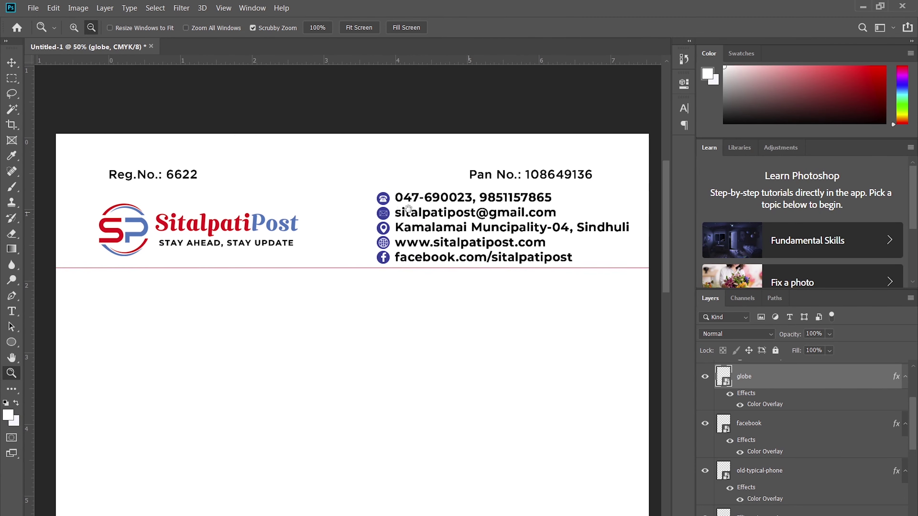
pyautogui.press('v')
pyautogui.moveTo(308, 162); pyautogui.dragTo(370, 268)
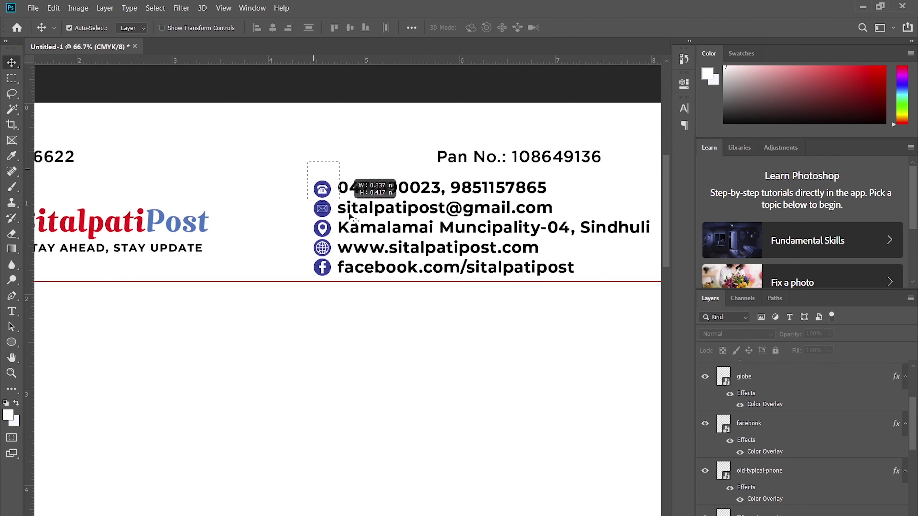
pyautogui.hotkey('shift', 'Left')
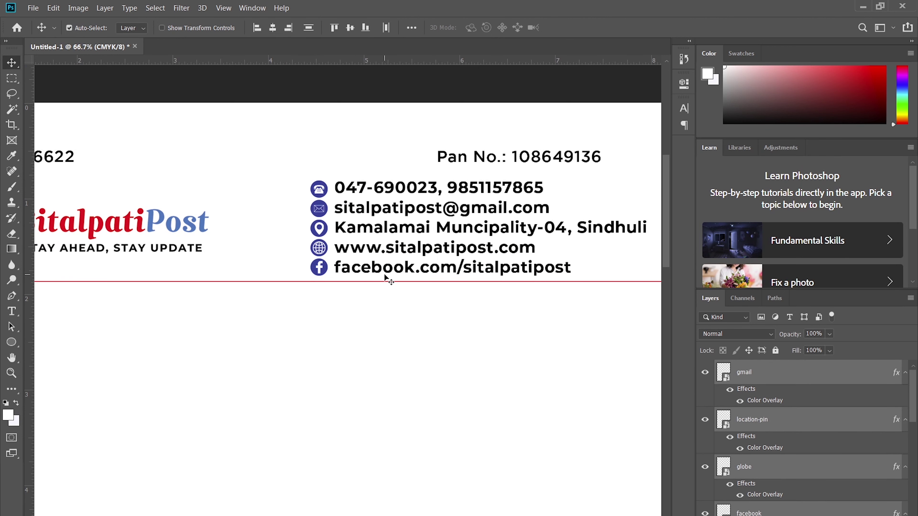
pyautogui.hotkey('shift', 'Left')
pyautogui.hotkey('shift', 'Left')
pyautogui.hotkey('shift', 'Left')
pyautogui.hotkey('shift', 'Left')
pyautogui.hotkey('shift', 'Right')
pyautogui.hotkey('shift', 'Right')
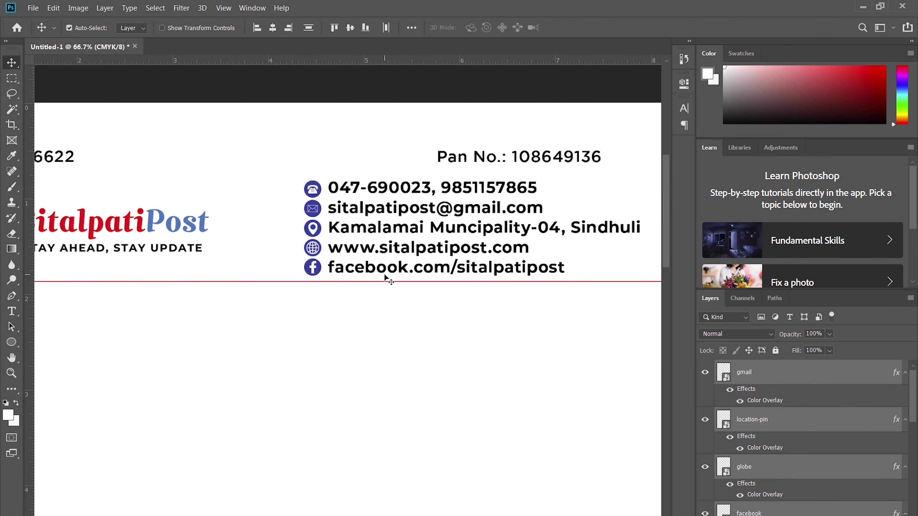
# Align the Reg.No. text to the logo's left edge.
pyautogui.press('z')
pyautogui.keyDown('alt'); pyautogui.click(384, 274); pyautogui.keyUp('alt')
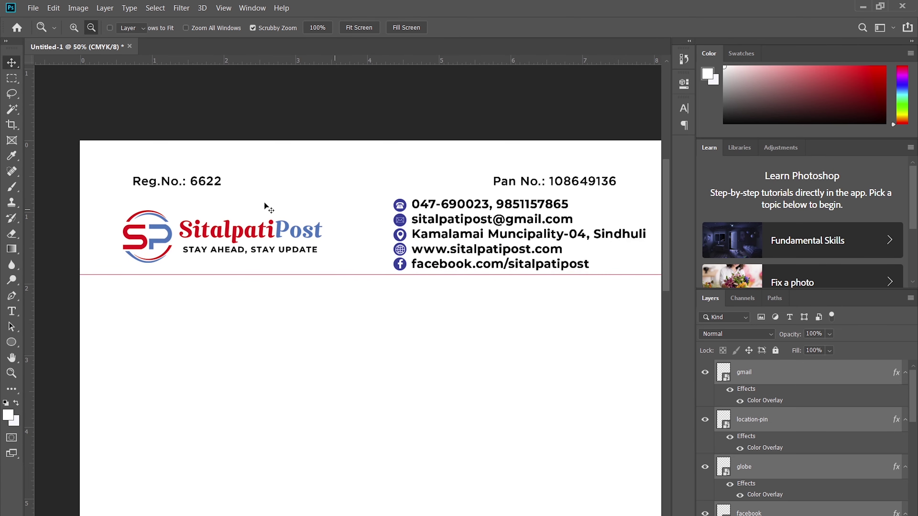
pyautogui.press('v')
pyautogui.keyDown('ctrl'); pyautogui.click(178, 190); pyautogui.keyUp('ctrl')
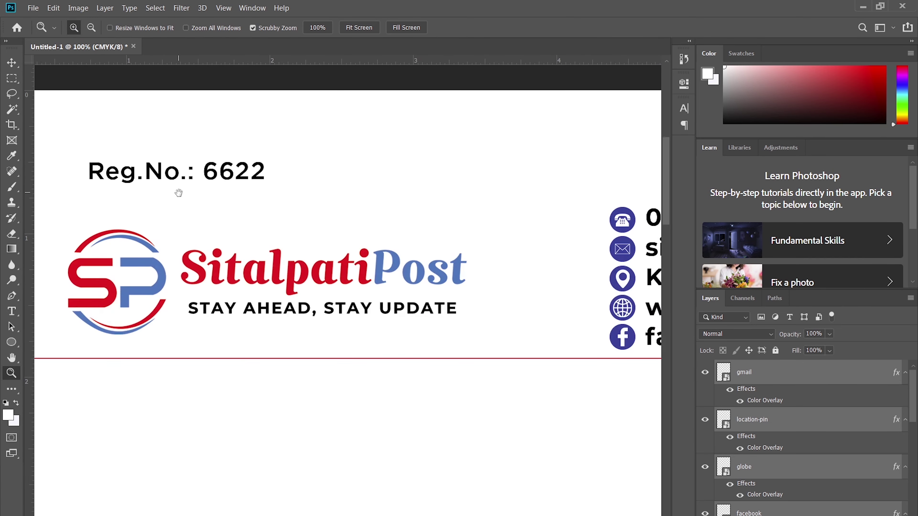
pyautogui.moveTo(178, 189); pyautogui.dragTo(273, 197)
pyautogui.click(288, 138)
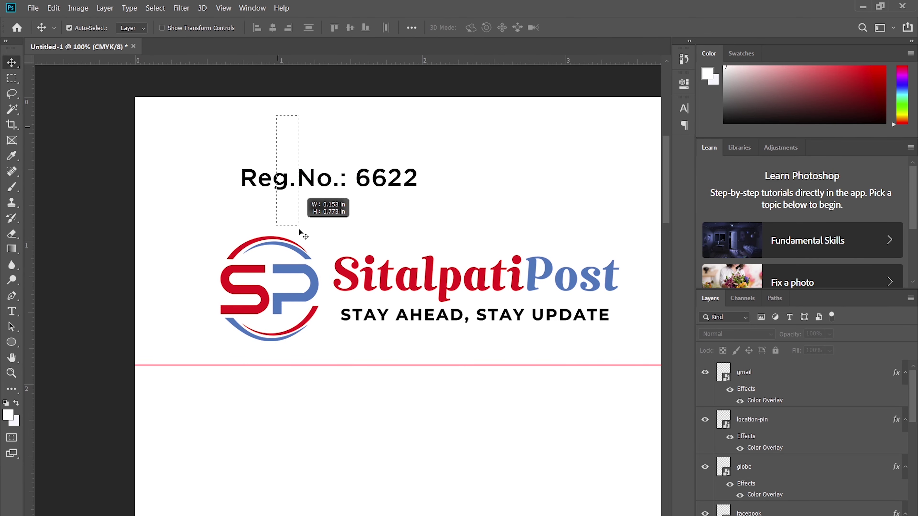
pyautogui.moveTo(299, 230); pyautogui.dragTo(303, 286)
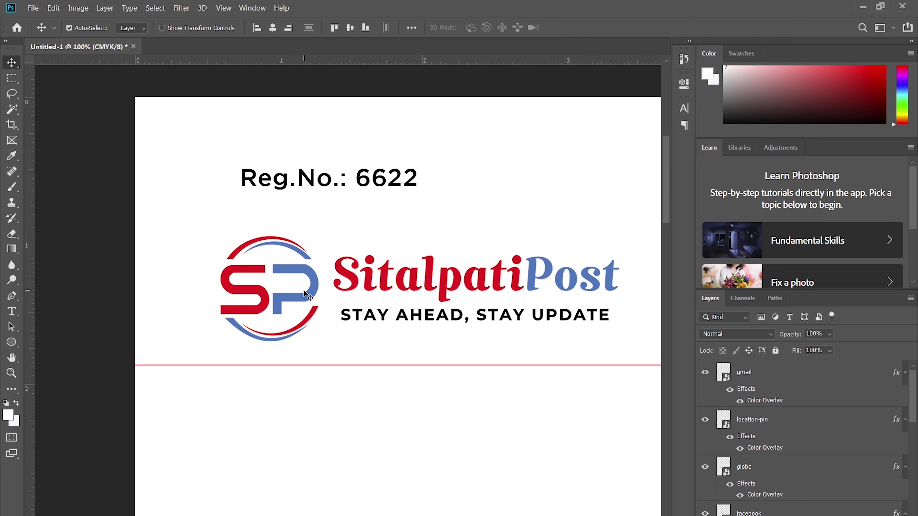
pyautogui.click(257, 29)
# Align the Pan No. text to the contact lines' right edge.
pyautogui.press('z')
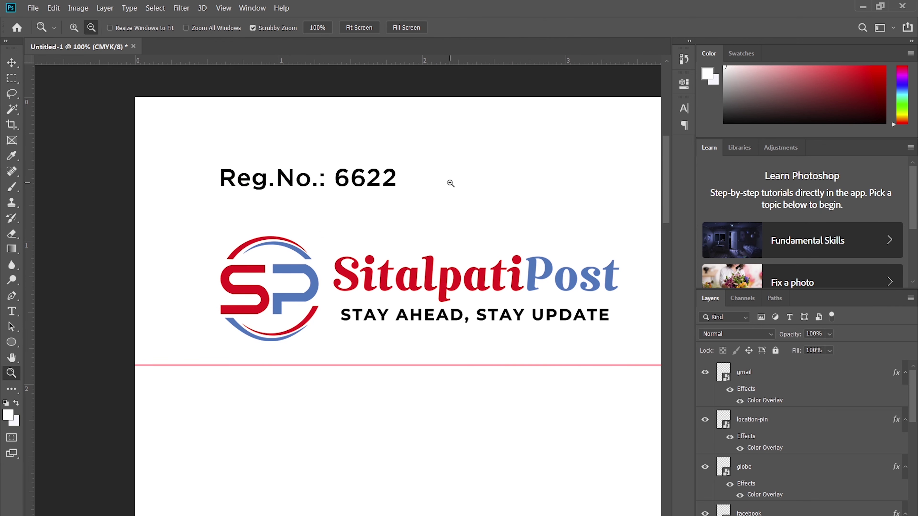
pyautogui.keyDown('alt'); pyautogui.click(454, 184); pyautogui.keyUp('alt')
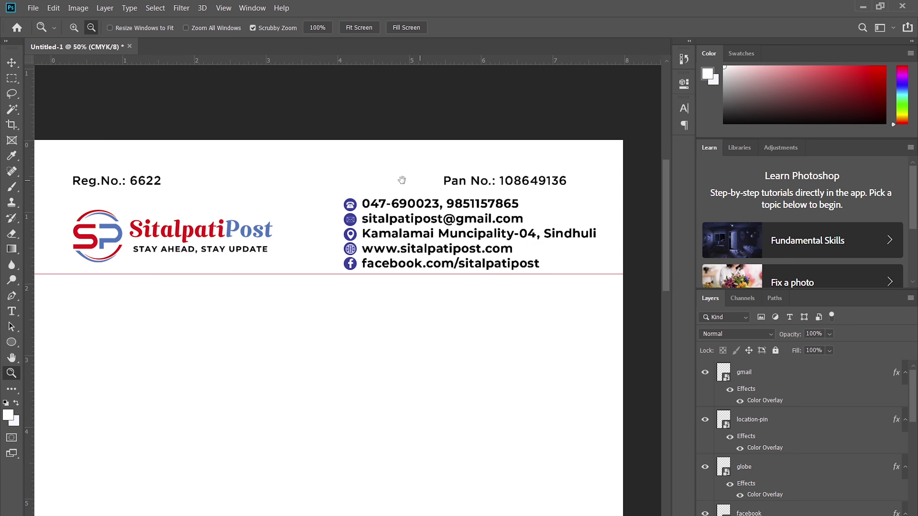
pyautogui.hscroll(2, 401, 181)
pyautogui.press('v')
pyautogui.moveTo(476, 151); pyautogui.dragTo(489, 247)
pyautogui.click(289, 28)
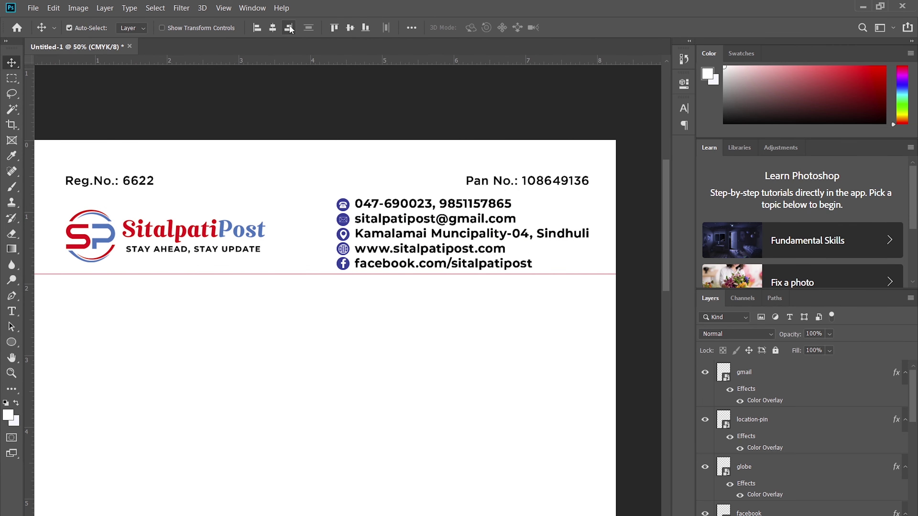
pyautogui.click(367, 163)
pyautogui.keyDown('alt'); pyautogui.click(353, 185); pyautogui.keyUp('alt')
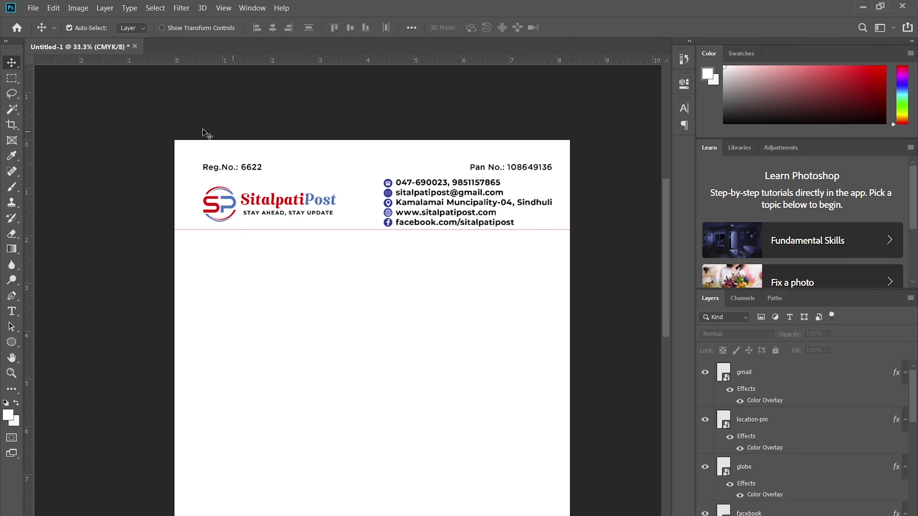
# Group all header layers into Group 1 and centre it horizontally on the page.
pyautogui.moveTo(185, 135); pyautogui.dragTo(539, 223)
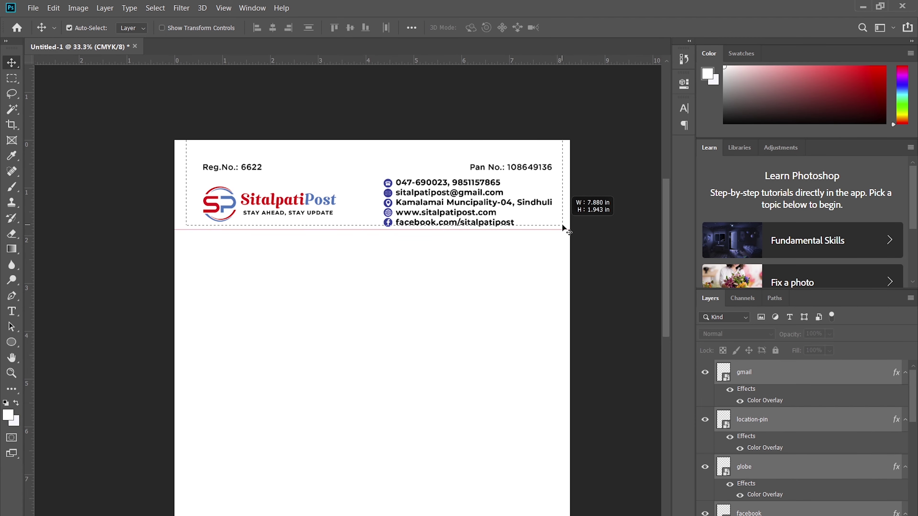
pyautogui.moveTo(539, 220); pyautogui.dragTo(563, 226)
pyautogui.hotkey('ctrl', 'g')
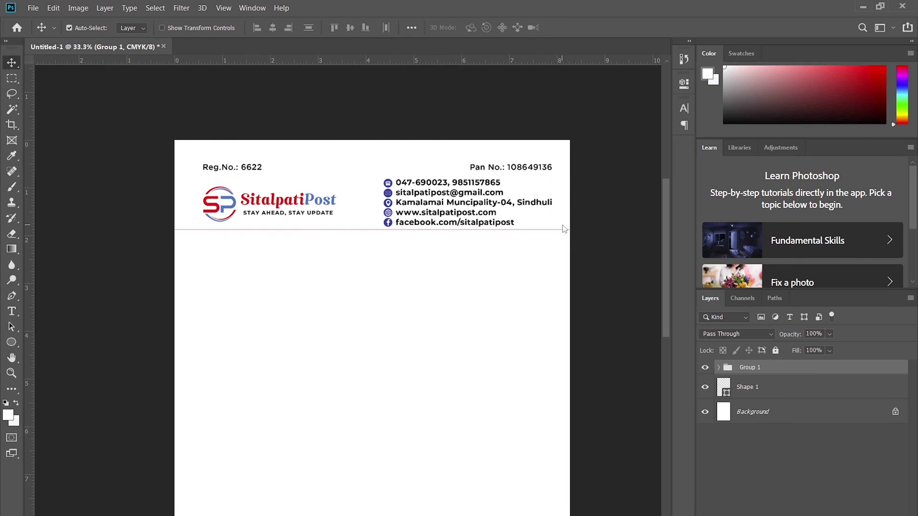
pyautogui.hotkey('ctrl', 'a')
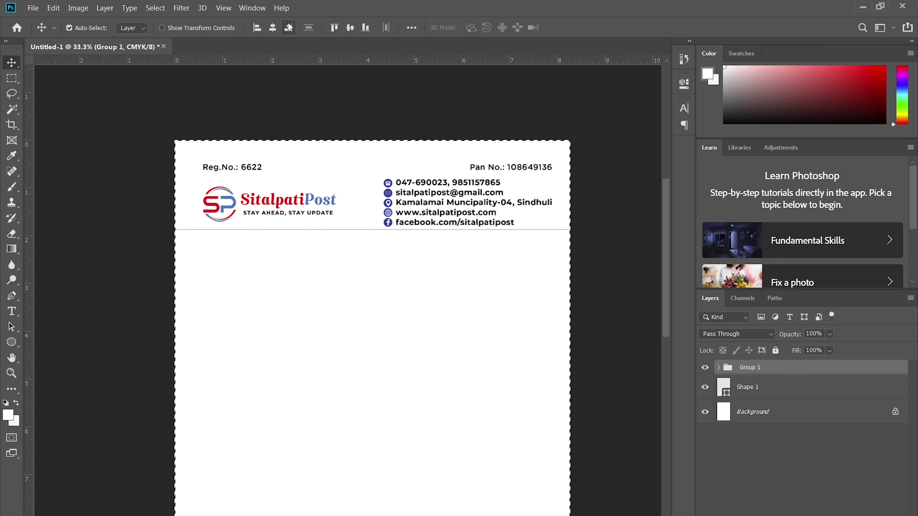
pyautogui.click(273, 27)
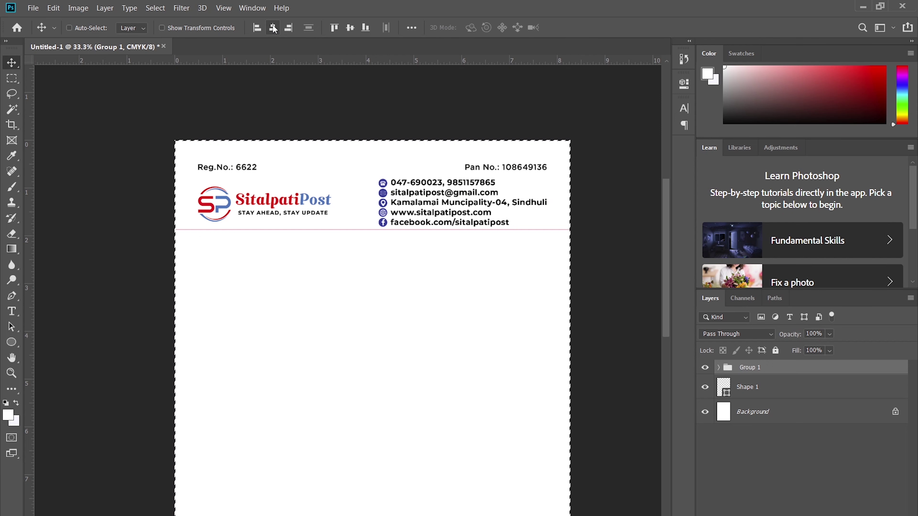
pyautogui.hotkey('ctrl', 'd')
# Shift the whole header slightly down the page.
pyautogui.press('z')
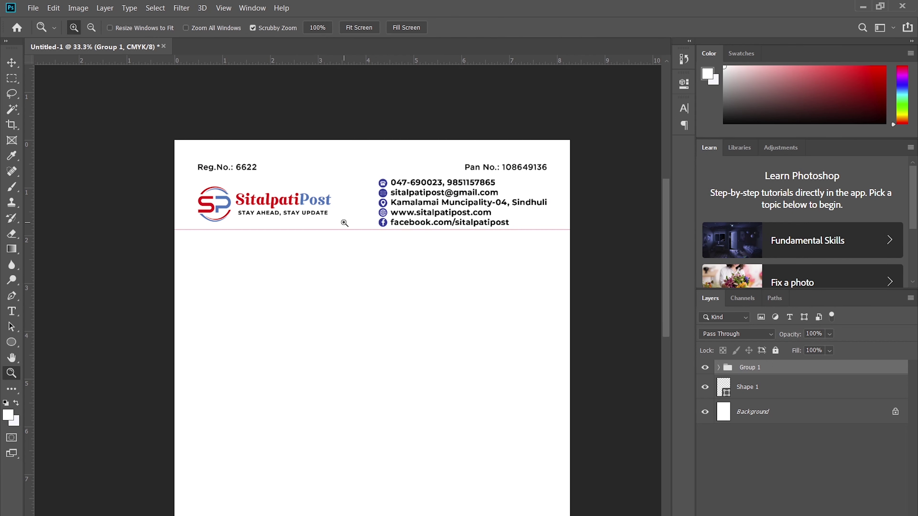
pyautogui.scroll(-1, 344, 203)
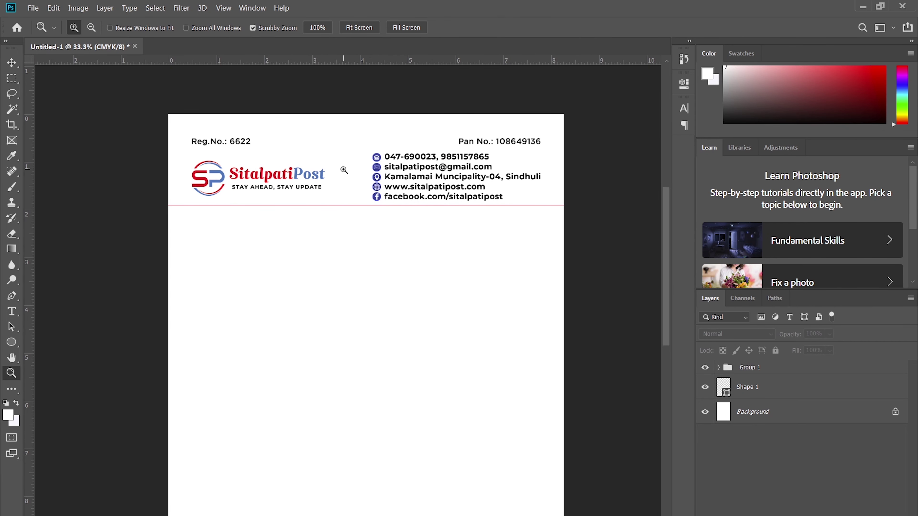
pyautogui.press('v')
pyautogui.moveTo(210, 124); pyautogui.dragTo(496, 246)
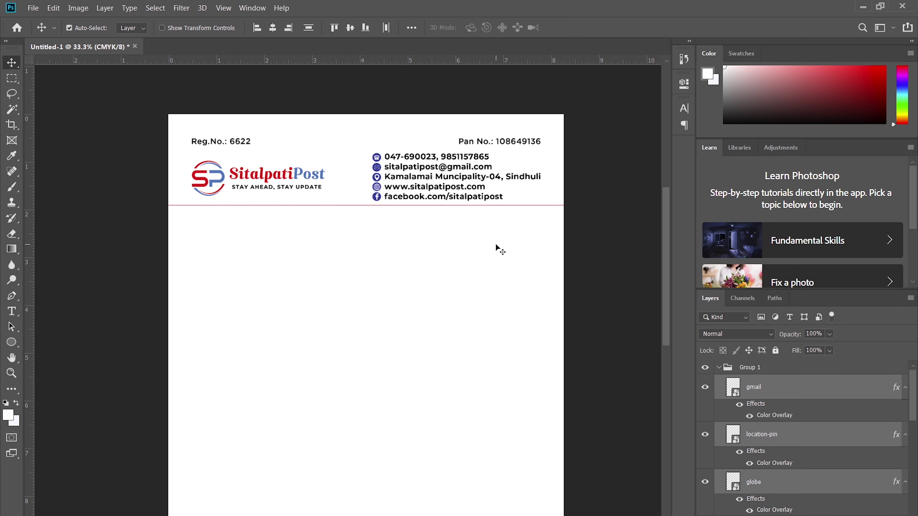
pyautogui.hotkey('shift', 'Down')
pyautogui.hotkey('shift', 'Down')
pyautogui.hotkey('shift', 'Down')
pyautogui.hotkey('shift', 'Down')
pyautogui.hotkey('shift', 'Down')
pyautogui.hotkey('shift', 'Down')
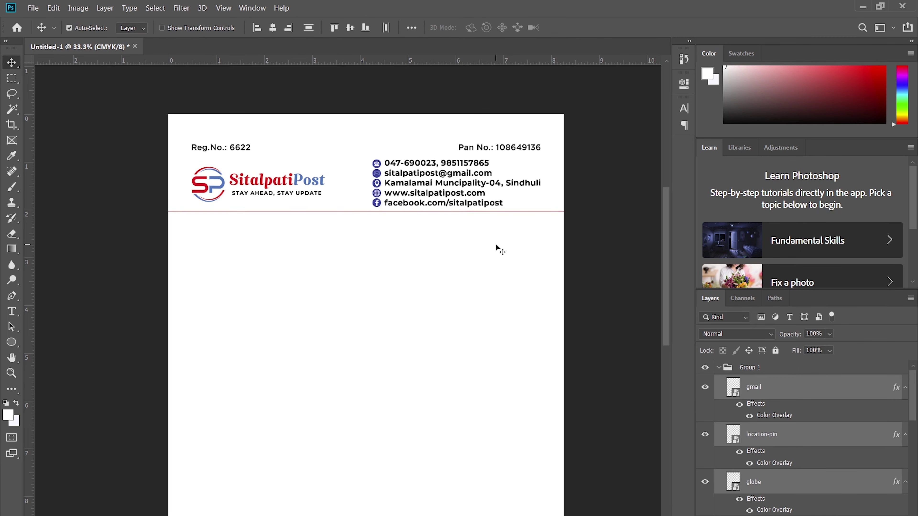
pyautogui.hotkey('shift', 'Down')
pyautogui.hotkey('shift', 'Down')
pyautogui.hotkey('shift', 'Down')
pyautogui.hotkey('shift', 'Up')
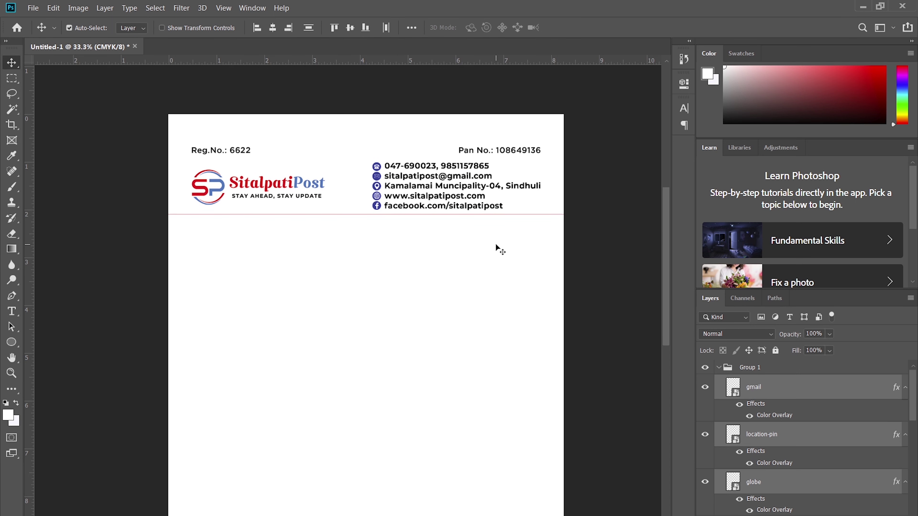
# Raise the Reg.No. and Pan No. texts slightly above the logo and contacts.
pyautogui.click(442, 279)
pyautogui.click(506, 150)
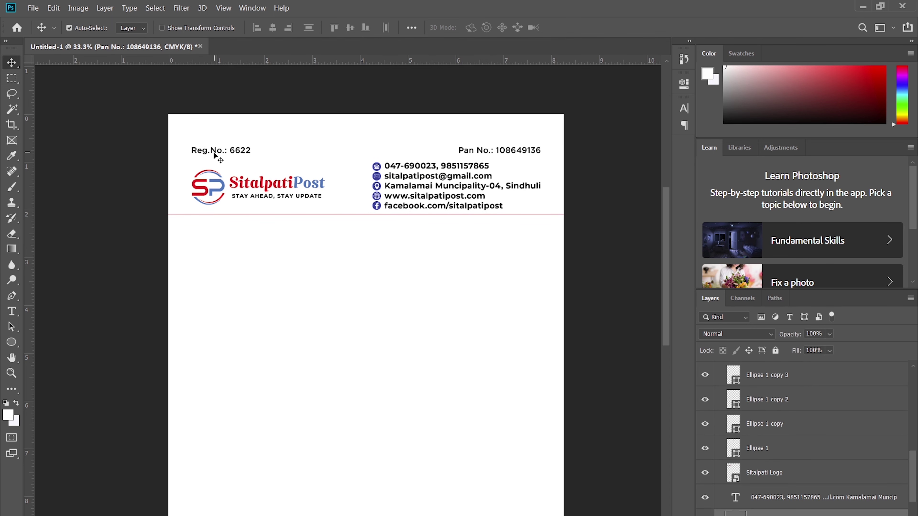
pyautogui.keyDown('shift'); pyautogui.click(213, 155); pyautogui.keyUp('shift')
pyautogui.hotkey('shift', 'Up')
pyautogui.hotkey('shift', 'Up')
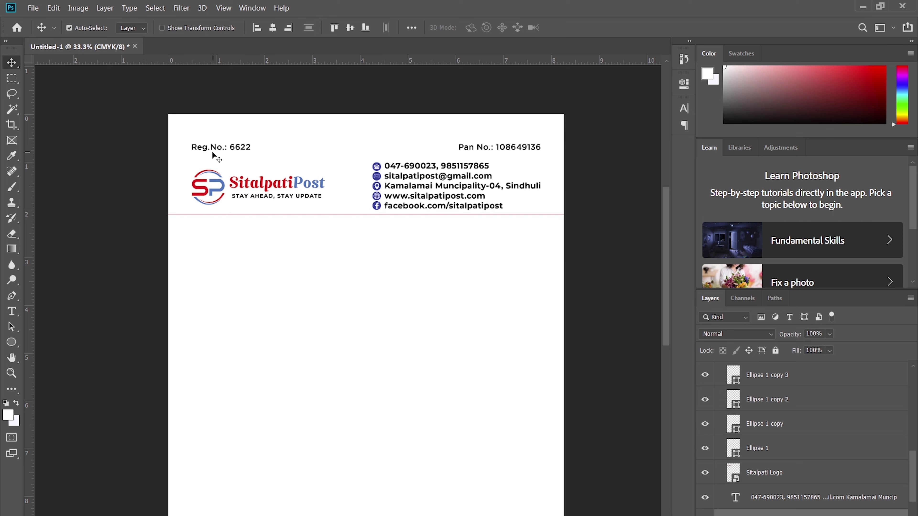
pyautogui.hotkey('shift', 'Up')
pyautogui.hotkey('shift', 'Up')
pyautogui.hotkey('shift', 'Up')
pyautogui.hotkey('shift', 'Up')
pyautogui.hotkey('shift', 'Up')
pyautogui.hotkey('shift', 'Up')
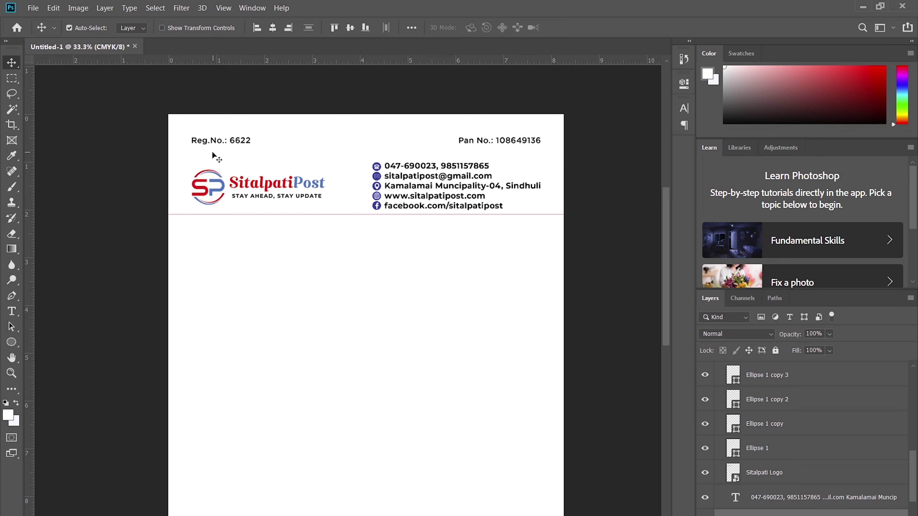
pyautogui.press('z')
pyautogui.keyDown('alt'); pyautogui.click(356, 297); pyautogui.keyUp('alt')
# Thicken the red divider line (Shape 1) slightly with Free Transform.
pyautogui.moveTo(356, 297); pyautogui.dragTo(356, 211)
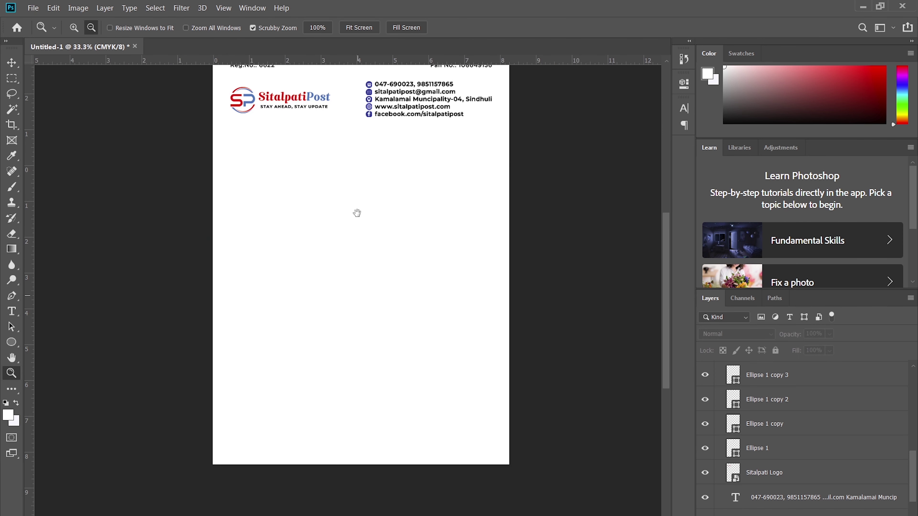
pyautogui.moveTo(376, 174); pyautogui.dragTo(367, 272)
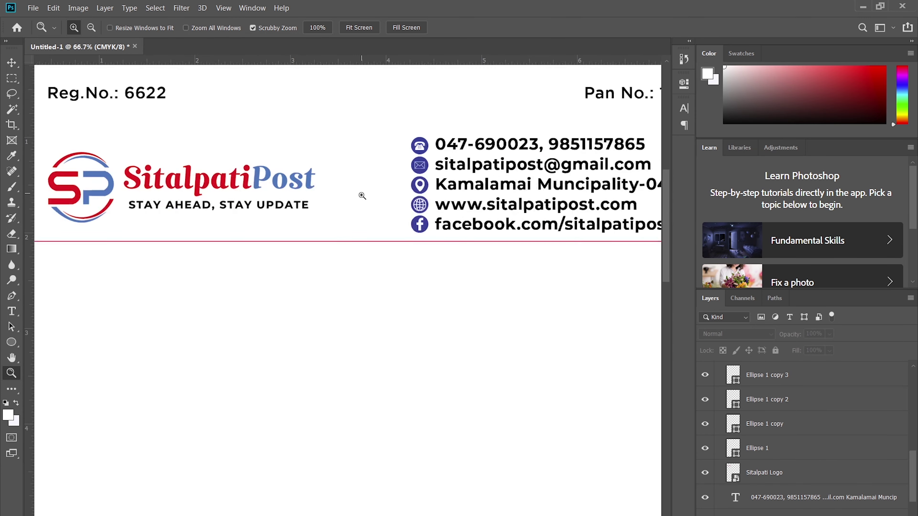
pyautogui.keyDown('ctrl'); pyautogui.click(379, 335); pyautogui.keyUp('ctrl')
pyautogui.hotkey('ctrl', 't')
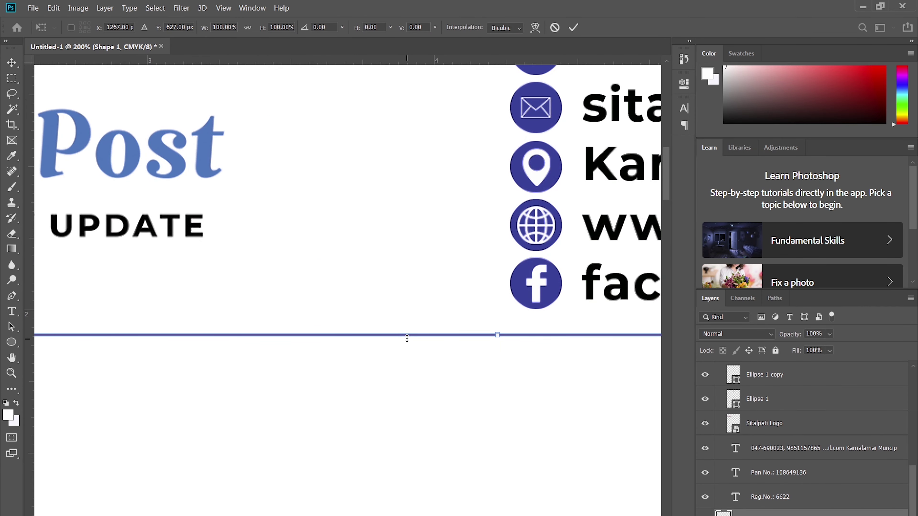
pyautogui.moveTo(407, 339); pyautogui.dragTo(410, 340)
pyautogui.press('Return')
pyautogui.press('z')
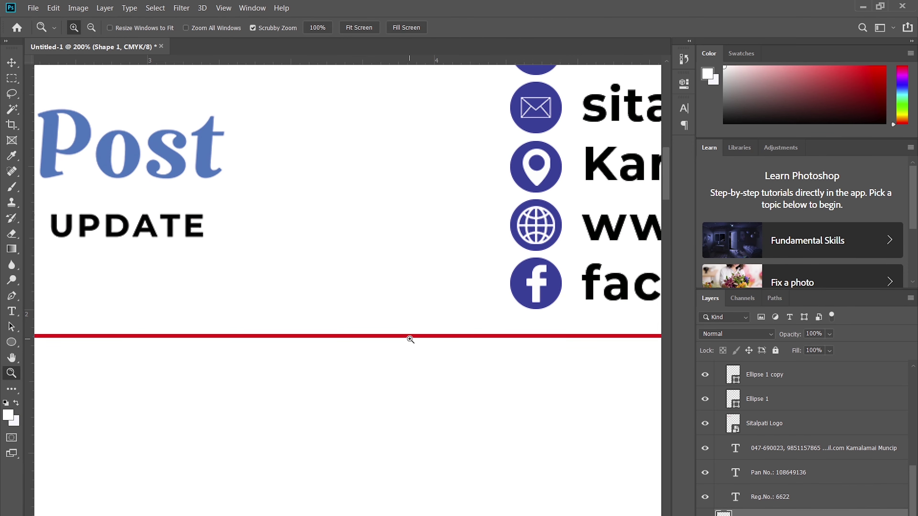
pyautogui.keyDown('alt'); pyautogui.click(410, 339); pyautogui.keyUp('alt')
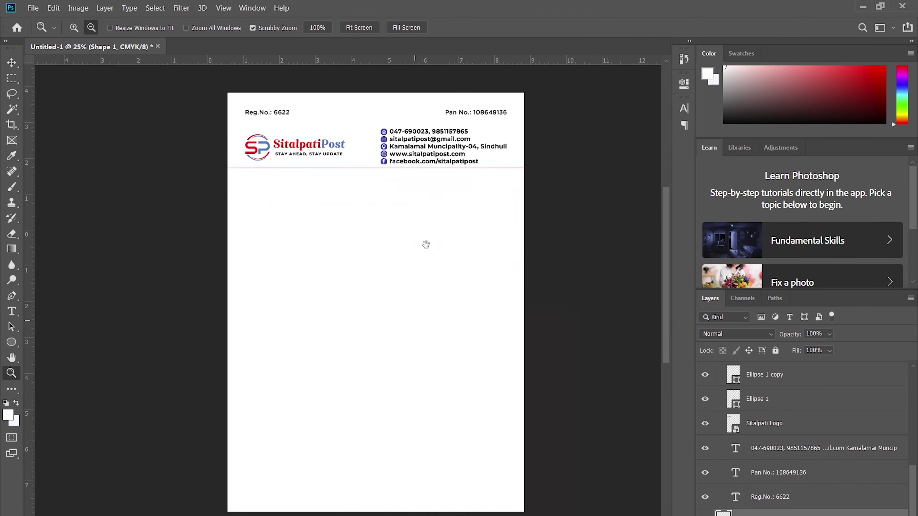
pyautogui.scroll(-3, 363, 353)
pyautogui.click(395, 266)
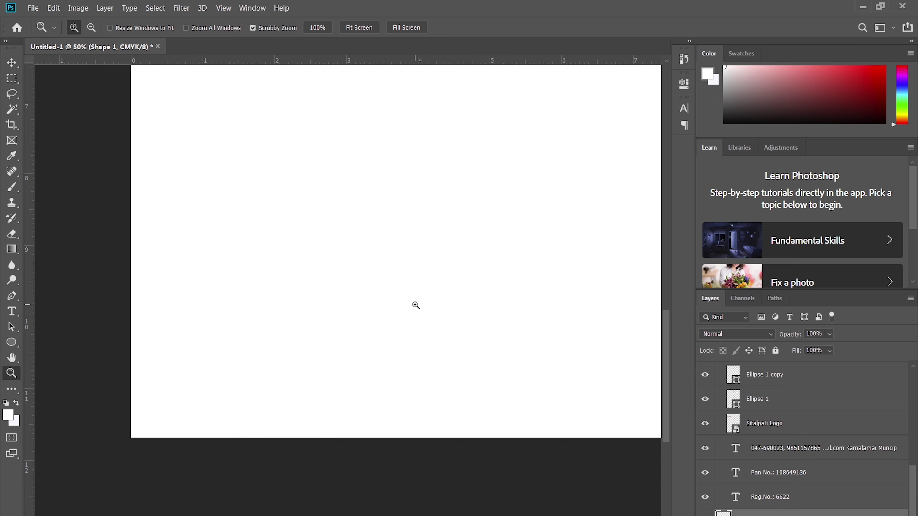
pyautogui.keyDown('alt'); pyautogui.click(416, 304); pyautogui.keyUp('alt')
# Draw a red rectangle spanning the full page width along the bottom edge of the letterhead.
pyautogui.press('v')
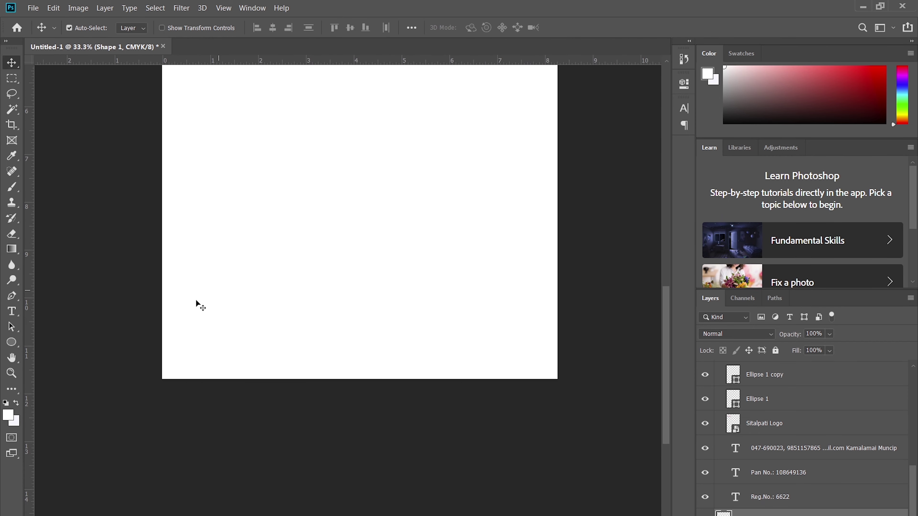
pyautogui.click(19, 341)
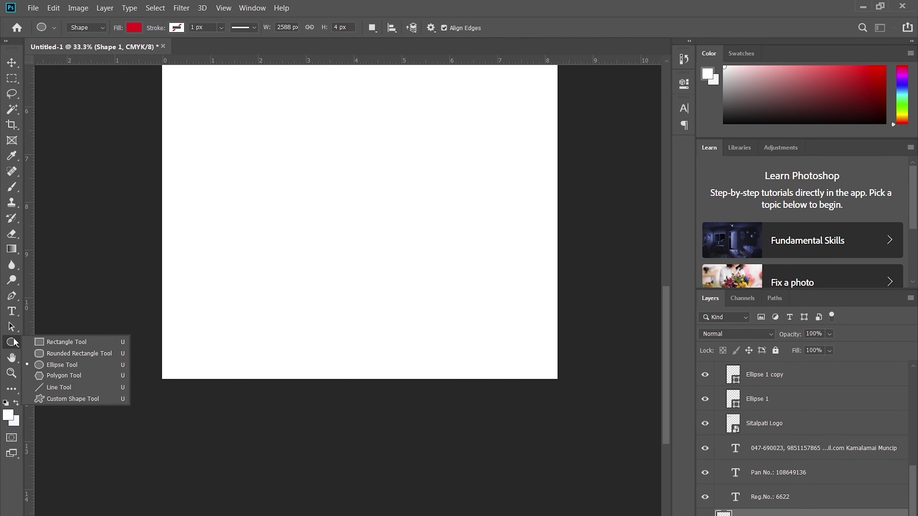
pyautogui.click(53, 337)
pyautogui.moveTo(150, 353); pyautogui.dragTo(551, 390)
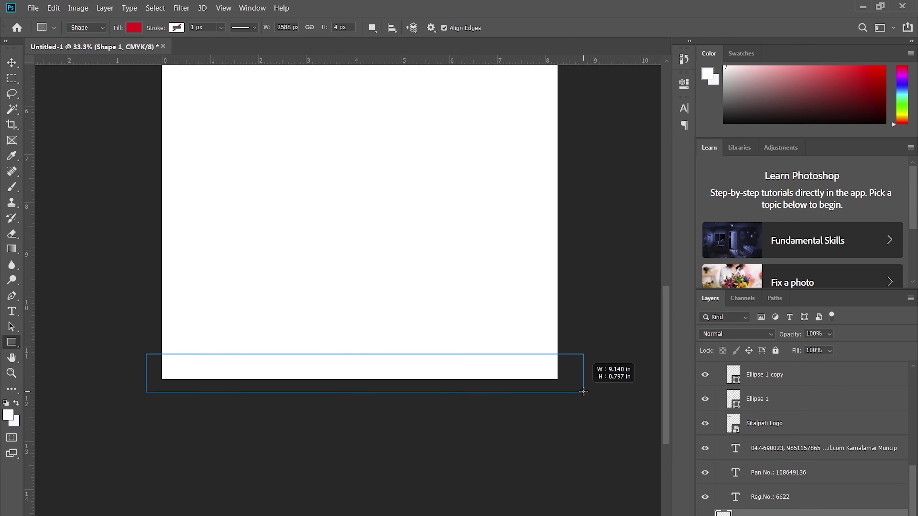
pyautogui.moveTo(551, 391); pyautogui.dragTo(572, 386)
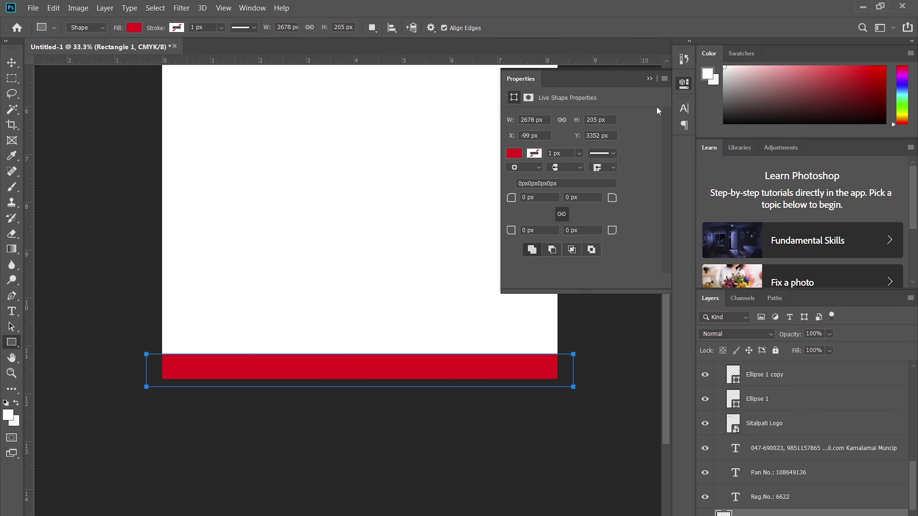
pyautogui.click(650, 78)
pyautogui.press('z')
pyautogui.hotkey('ctrl', '-')
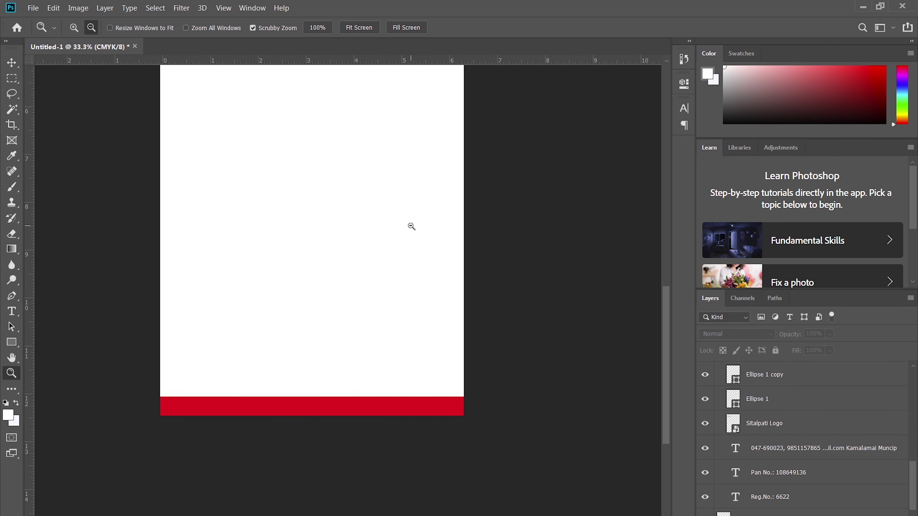
pyautogui.hotkey('ctrl', '-')
pyautogui.moveTo(412, 221)
pyautogui.mouseDown()
pyautogui.moveTo(465, 259)
pyautogui.moveTo(470, 285)
pyautogui.mouseUp()
pyautogui.click(405, 312)
pyautogui.click(420, 268)
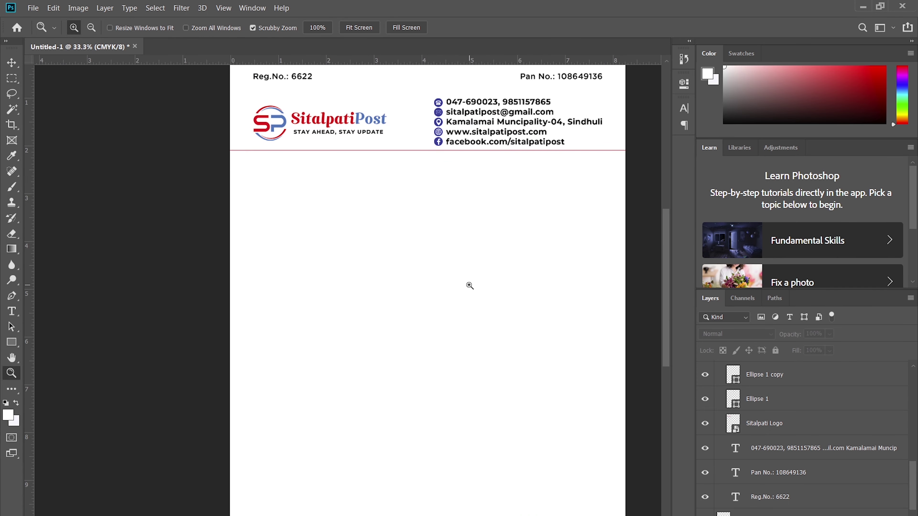
# Alt-drag a duplicate of the contact text layer down the page.
pyautogui.click(475, 174)
pyautogui.press('v')
pyautogui.scroll(1, 371, 139)
pyautogui.scroll(1, 261, 148)
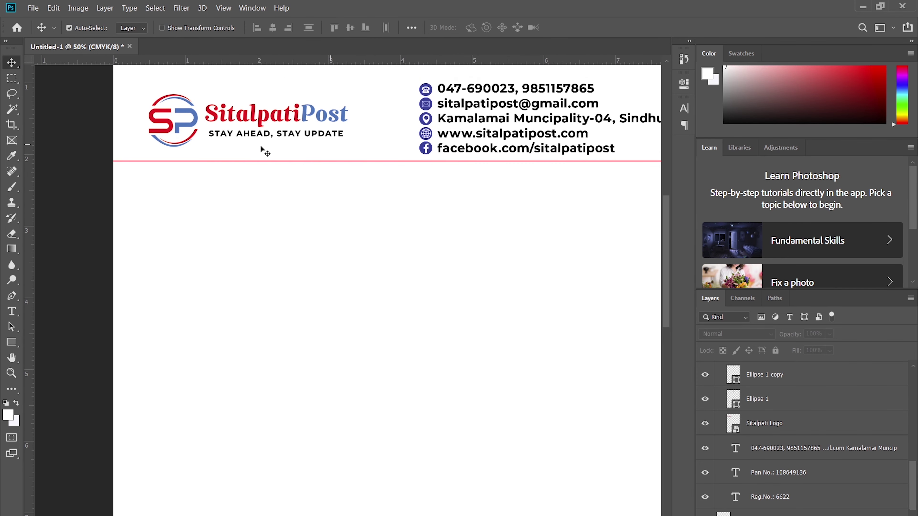
pyautogui.moveTo(478, 135); pyautogui.dragTo(401, 369)
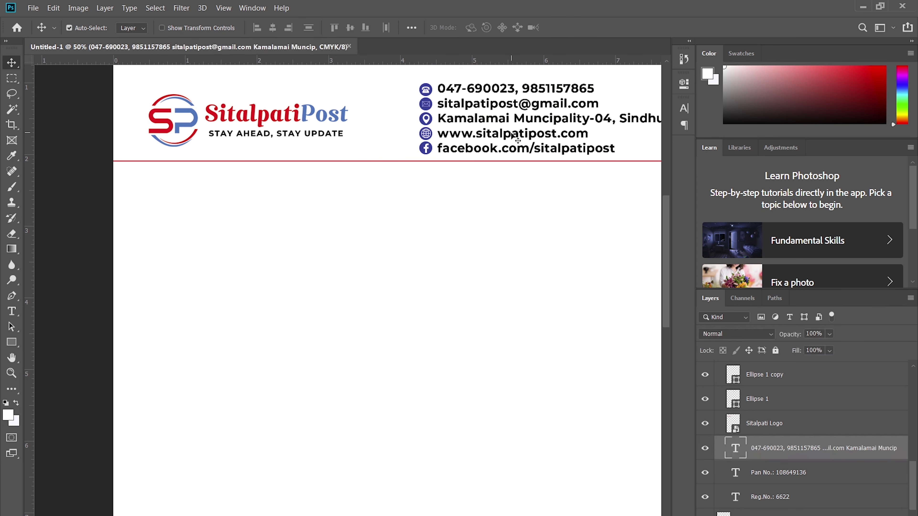
pyautogui.moveTo(437, 278)
pyautogui.mouseDown()
pyautogui.moveTo(363, 76)
pyautogui.moveTo(361, 420)
pyautogui.mouseUp()
# Change the copy to all-caps 'STAY AHEAD, STAY UPDATE' and move it onto the red bar.
pyautogui.doubleClick(348, 291)
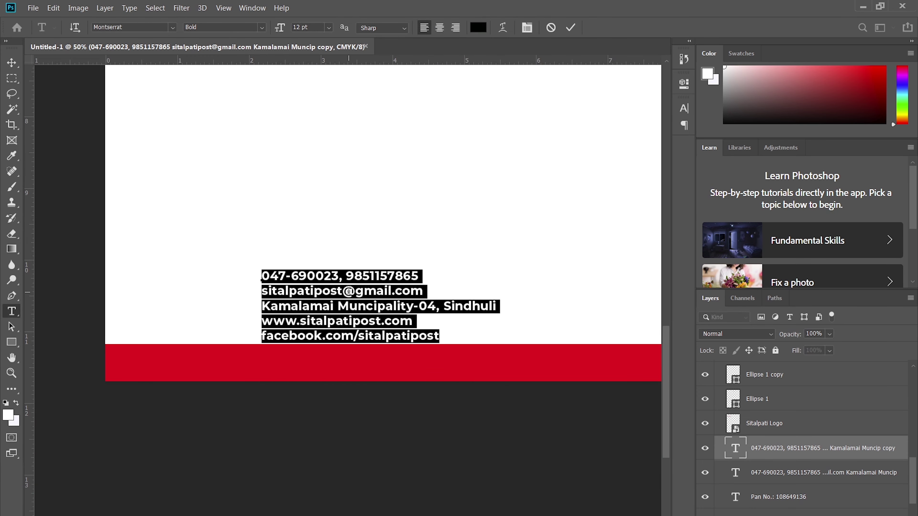
pyautogui.click(684, 108)
pyautogui.click(585, 192)
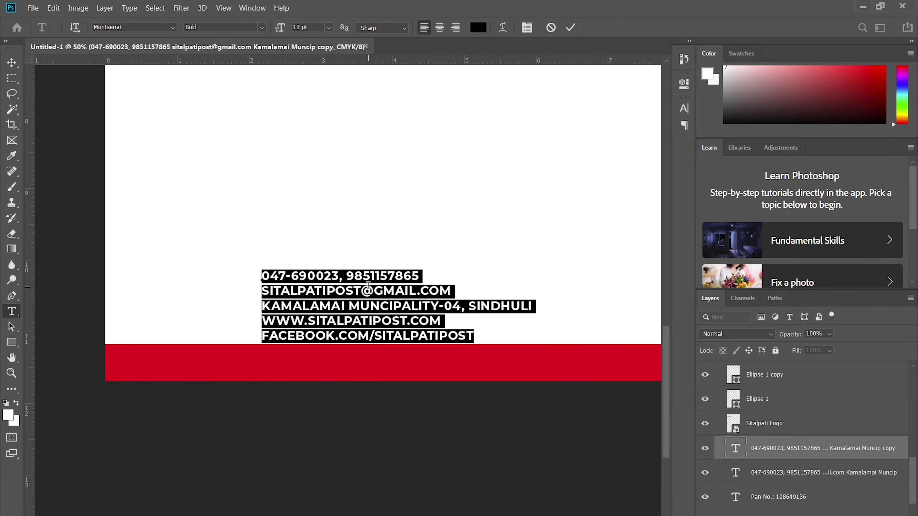
pyautogui.write('STAUY')
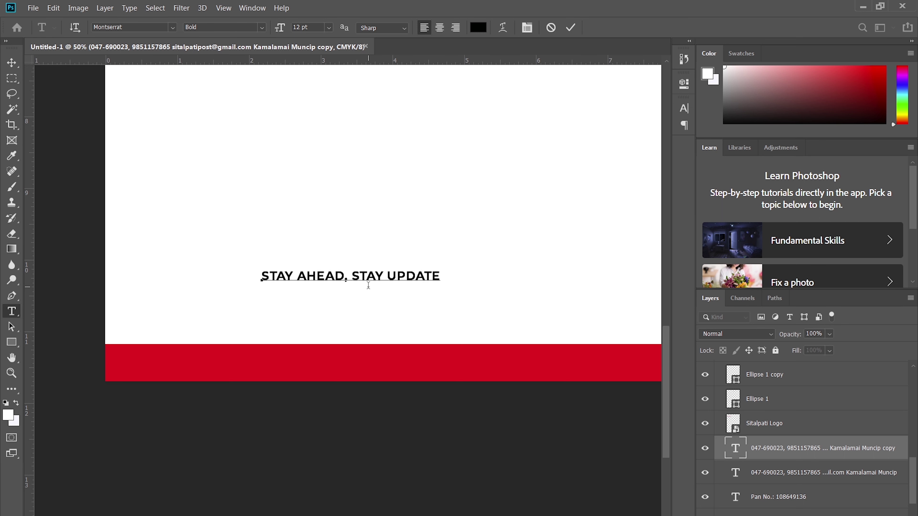
pyautogui.hotkey('ctrl', 'Return')
pyautogui.moveTo(369, 285); pyautogui.dragTo(419, 372)
# Centre the slogan horizontally on the page and nudge it slightly down on the bar.
pyautogui.hotkey('ctrl', 't')
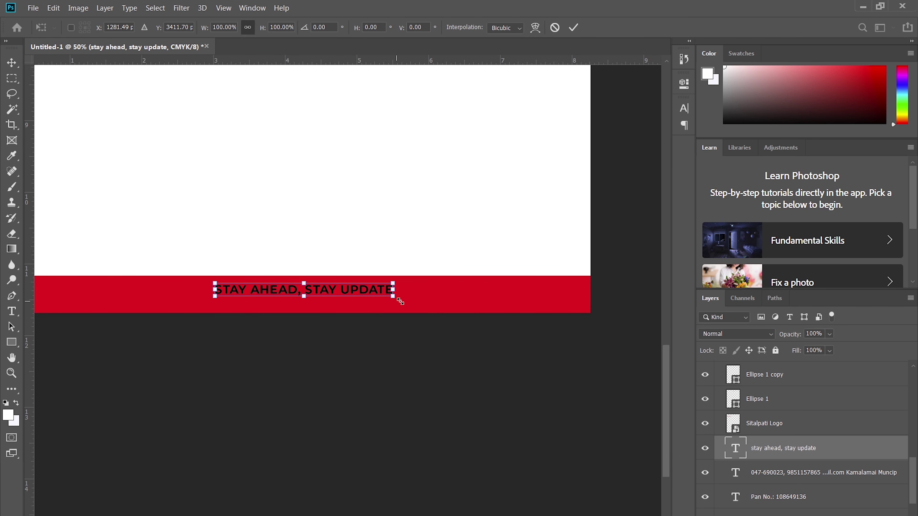
pyautogui.press('Return')
pyautogui.hotkey('ctrl', 'a')
pyautogui.click(290, 27)
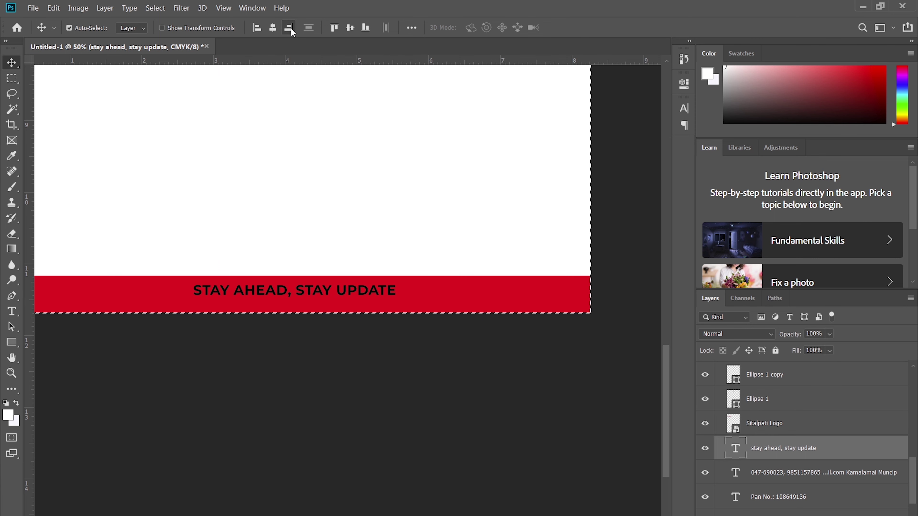
pyautogui.hotkey('ctrl', 'd')
pyautogui.hscroll(-4, 432, 248)
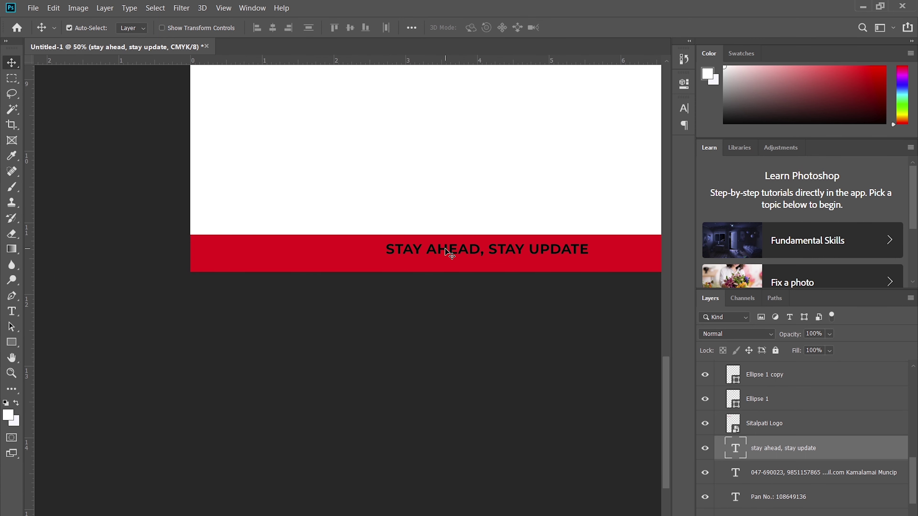
pyautogui.hotkey('shift', 'Down')
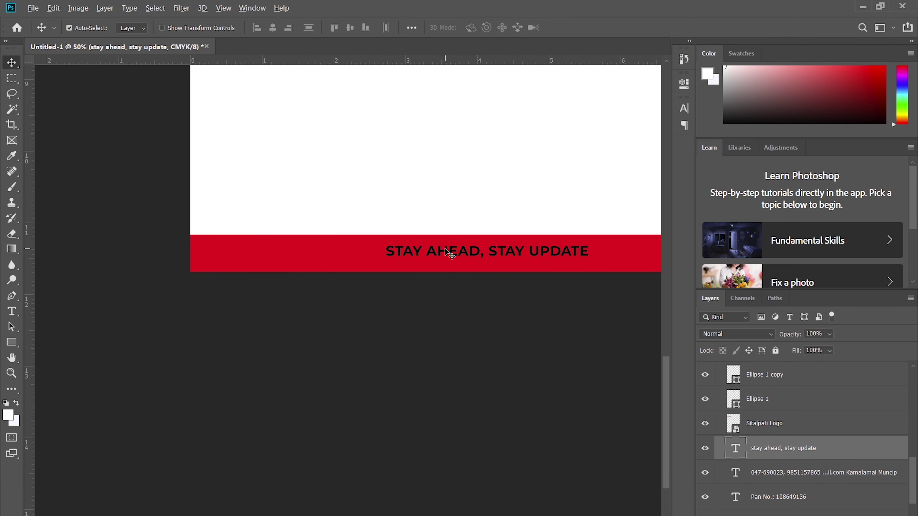
# Zoom around the footer and whole letterhead to check the white, centred slogan.
pyautogui.press('z')
pyautogui.click(446, 249)
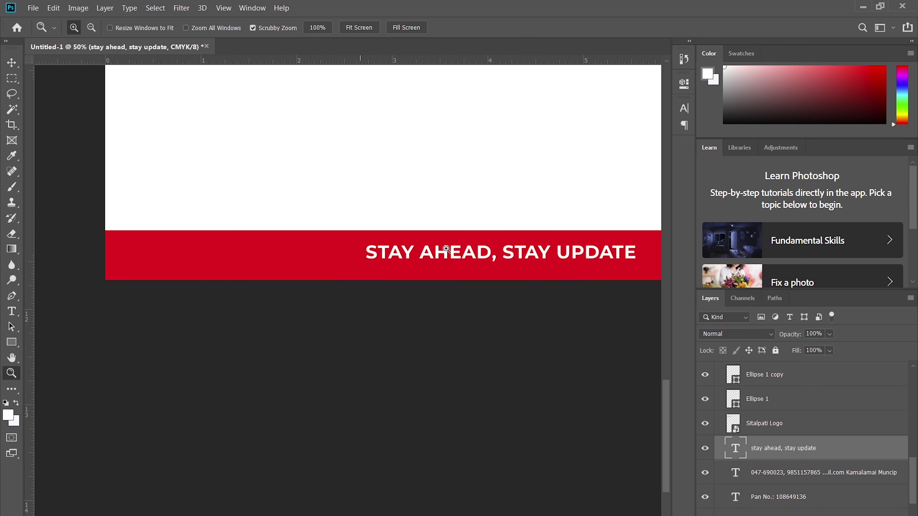
pyautogui.keyDown('alt'); pyautogui.click(468, 262); pyautogui.keyUp('alt')
pyautogui.keyDown('alt'); pyautogui.click(455, 236); pyautogui.keyUp('alt')
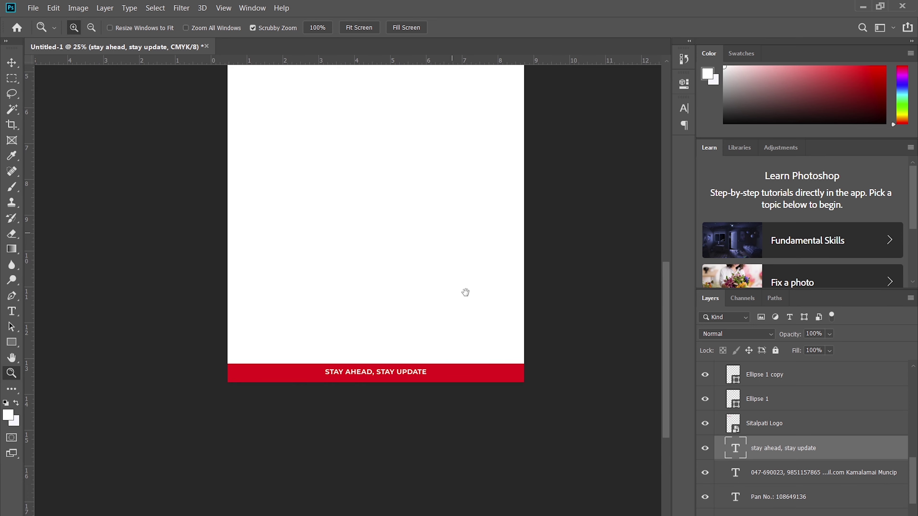
pyautogui.keyDown('alt'); pyautogui.click(436, 254); pyautogui.keyUp('alt')
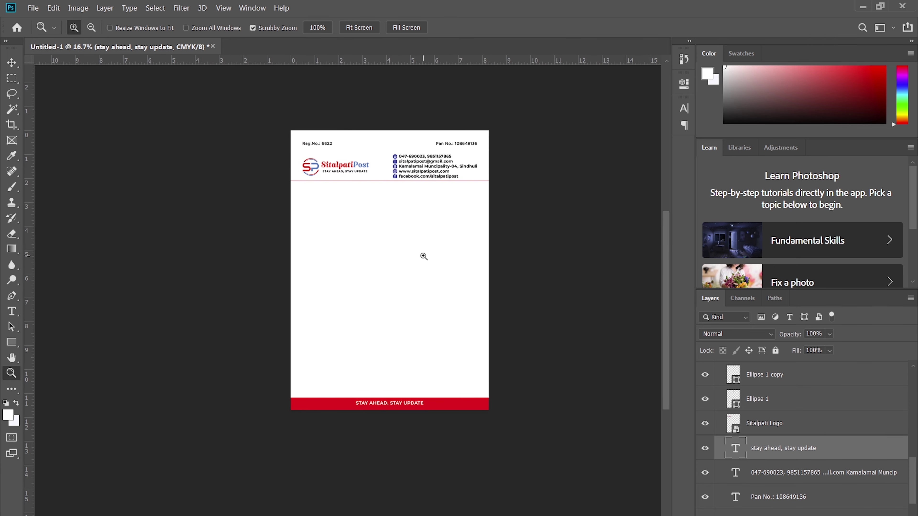
pyautogui.click(423, 256)
pyautogui.click(363, 287)
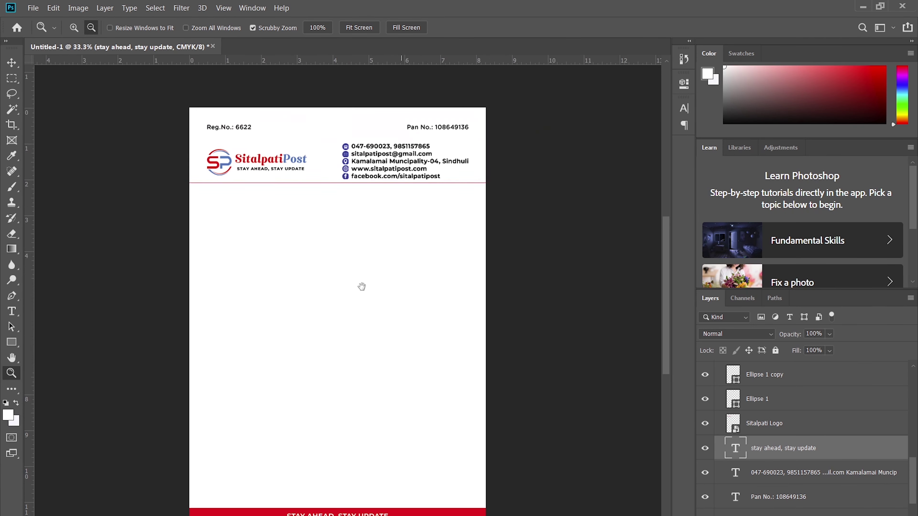
pyautogui.click(289, 164)
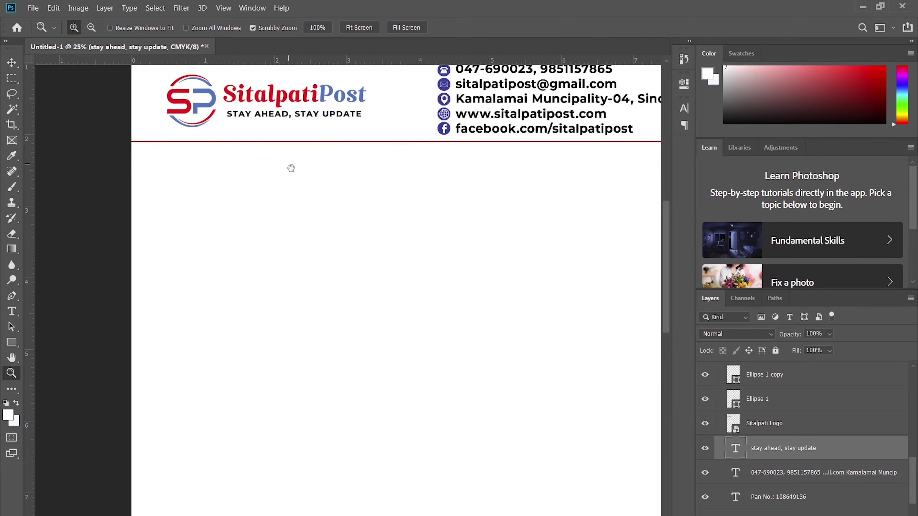
# Duplicate the header logo and move the copy down into the page body.
pyautogui.click(312, 193)
pyautogui.press('v')
pyautogui.click(327, 133)
pyautogui.moveTo(310, 124); pyautogui.dragTo(373, 267)
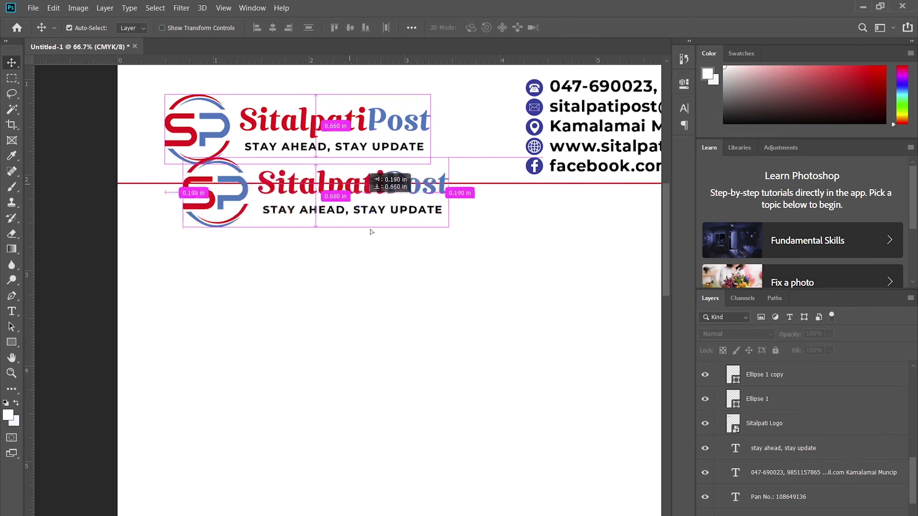
pyautogui.moveTo(339, 126); pyautogui.dragTo(419, 338)
pyautogui.press('z')
pyautogui.keyDown('alt'); pyautogui.click(418, 336); pyautogui.keyUp('alt')
pyautogui.keyDown('alt'); pyautogui.click(417, 337); pyautogui.keyUp('alt')
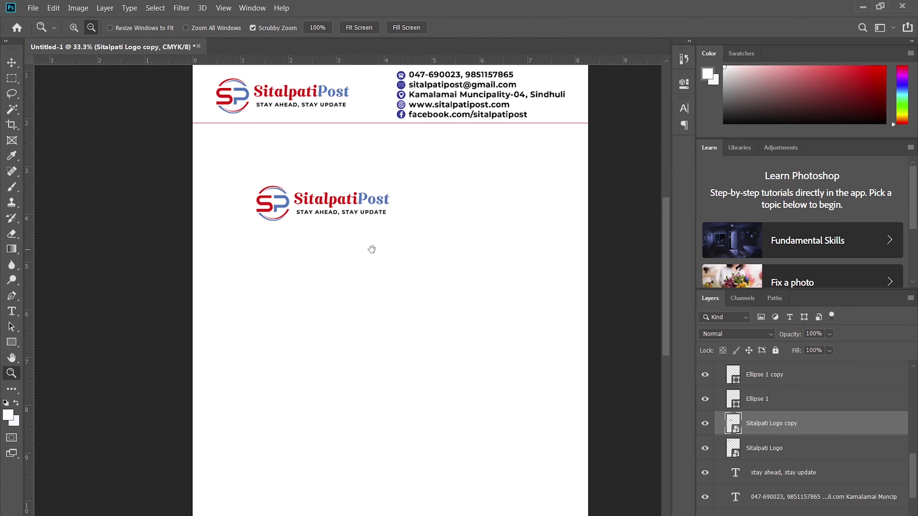
# Enlarge the logo copy to about 57% and centre it horizontally and vertically on the page.
pyautogui.press('v')
pyautogui.hotkey('ctrl', 't')
pyautogui.moveTo(391, 222); pyautogui.dragTo(484, 245)
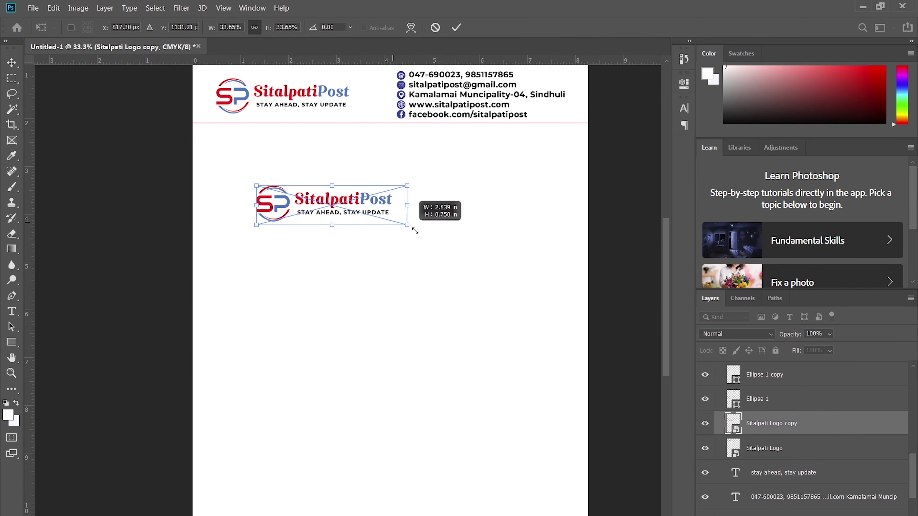
pyautogui.press('Return')
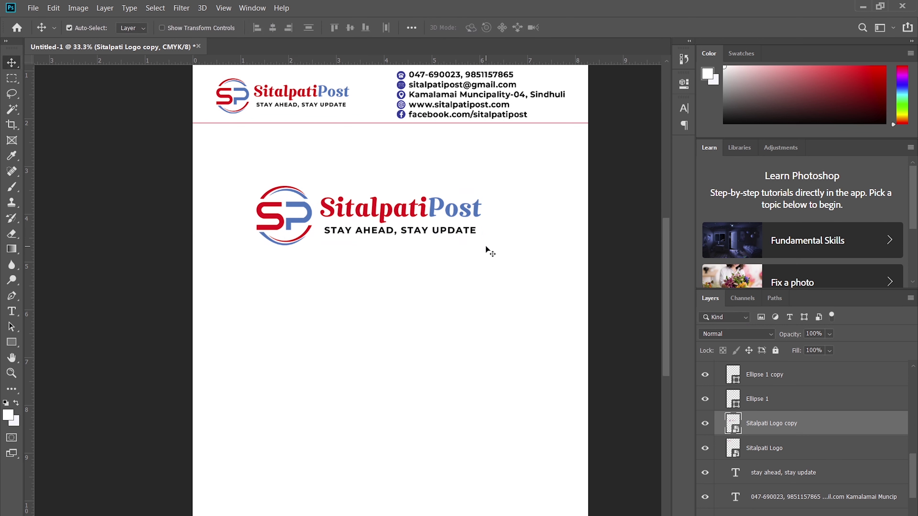
pyautogui.click(490, 251)
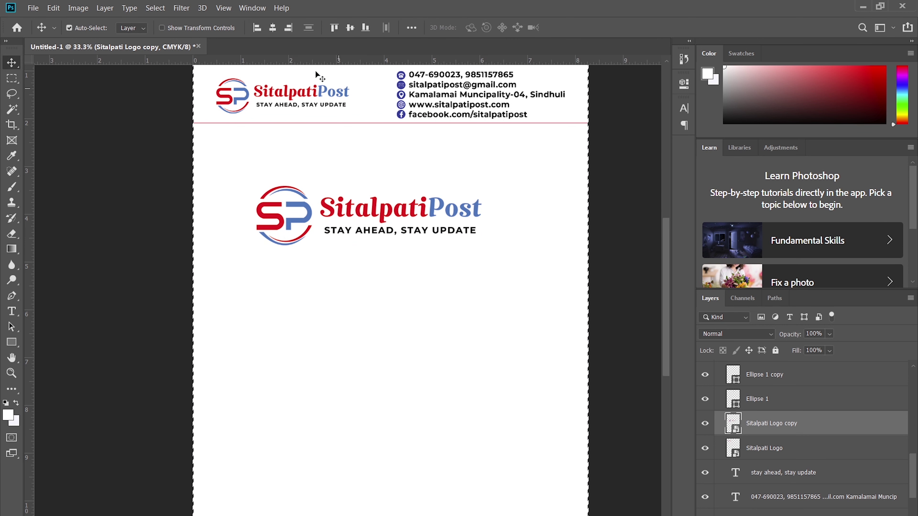
pyautogui.hotkey('ctrl', 'a')
pyautogui.click(273, 28)
pyautogui.click(350, 28)
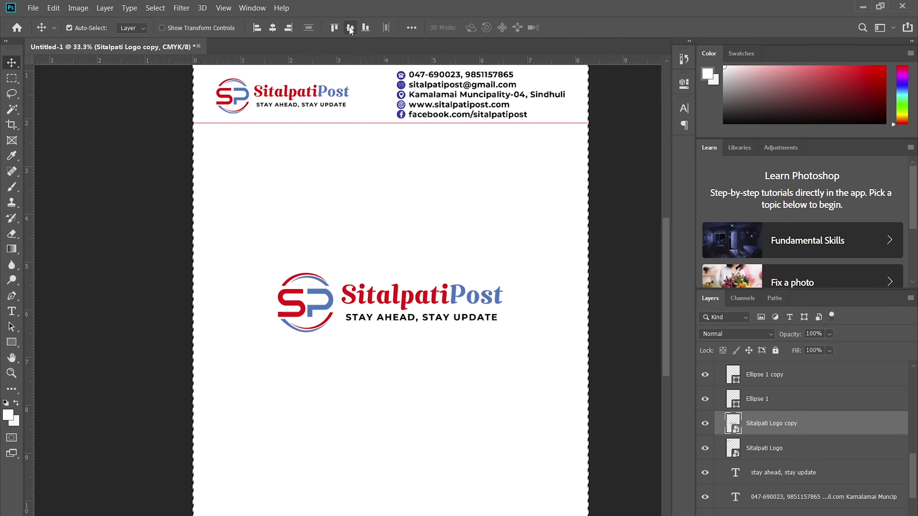
pyautogui.hotkey('ctrl', 'd')
# Zoom out to the whole letterhead and select the copied logo layer.
pyautogui.press('z')
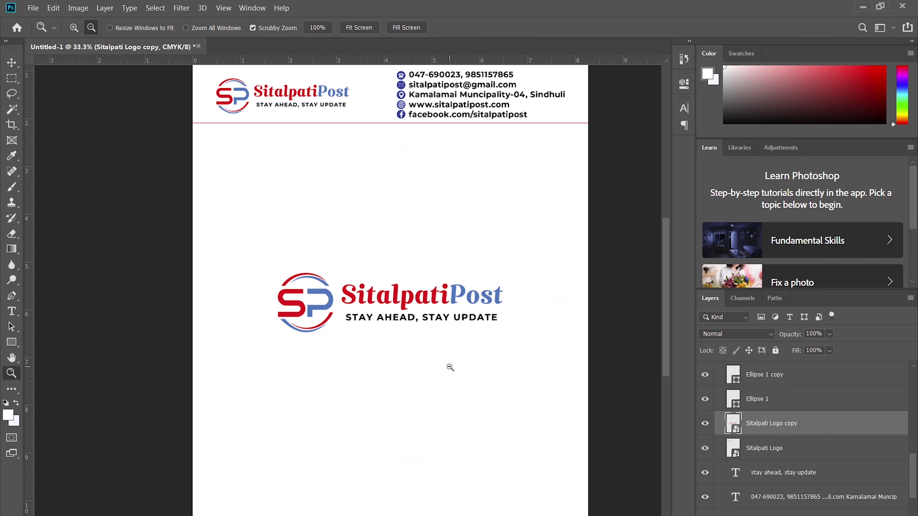
pyautogui.hotkey('ctrl', '-')
pyautogui.press('v')
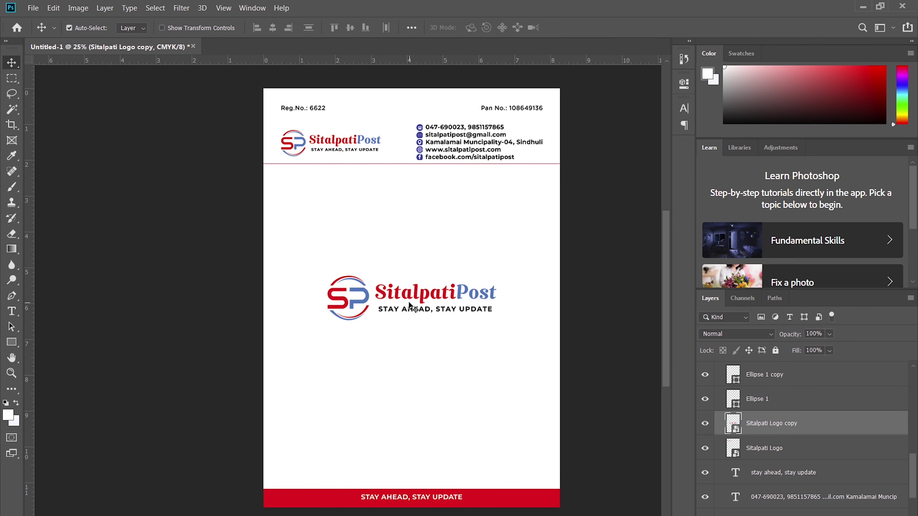
pyautogui.click(410, 302)
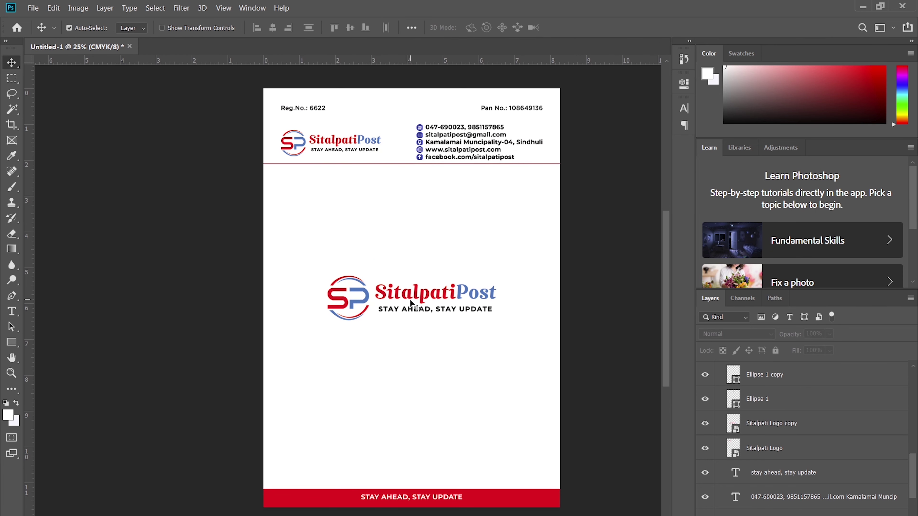
pyautogui.click(429, 297)
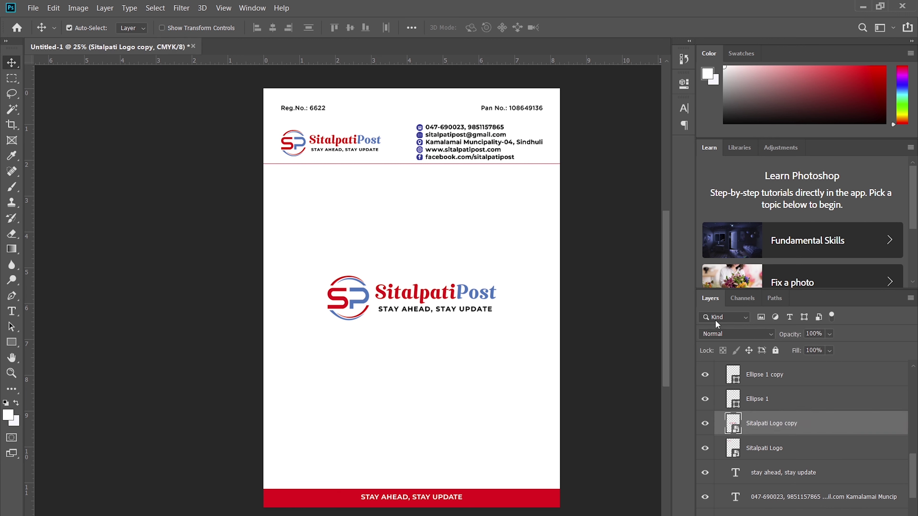
# Set the logo copy layer's opacity to 5%.
pyautogui.click(811, 333)
pyautogui.write('5')
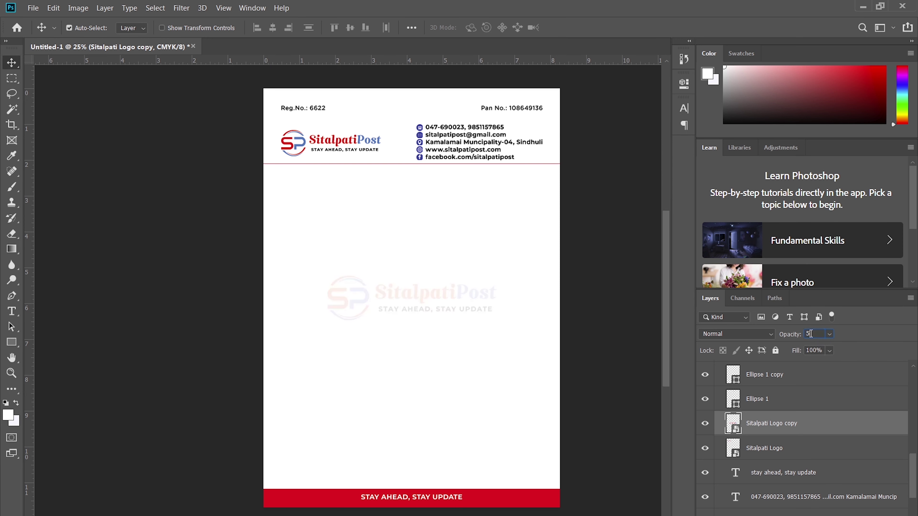
pyautogui.press('Return')
pyautogui.scroll(2, 416, 274)
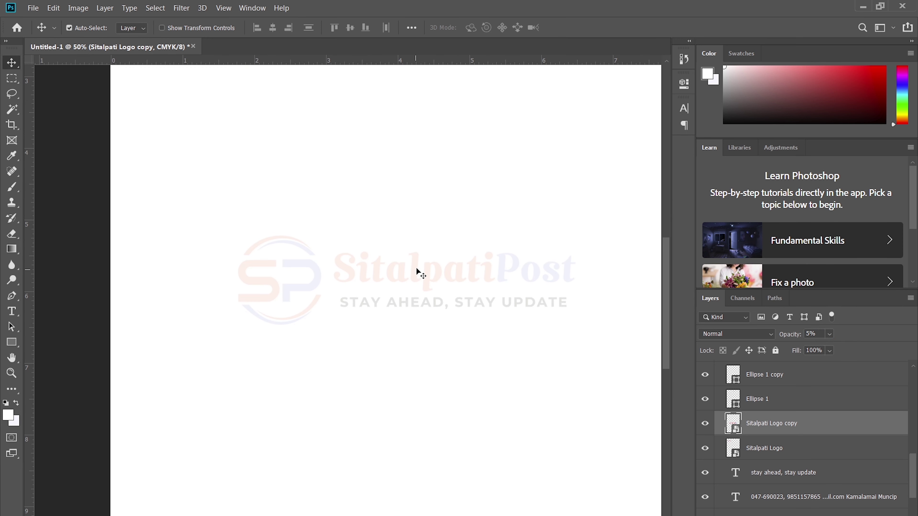
pyautogui.moveTo(425, 265); pyautogui.dragTo(408, 252)
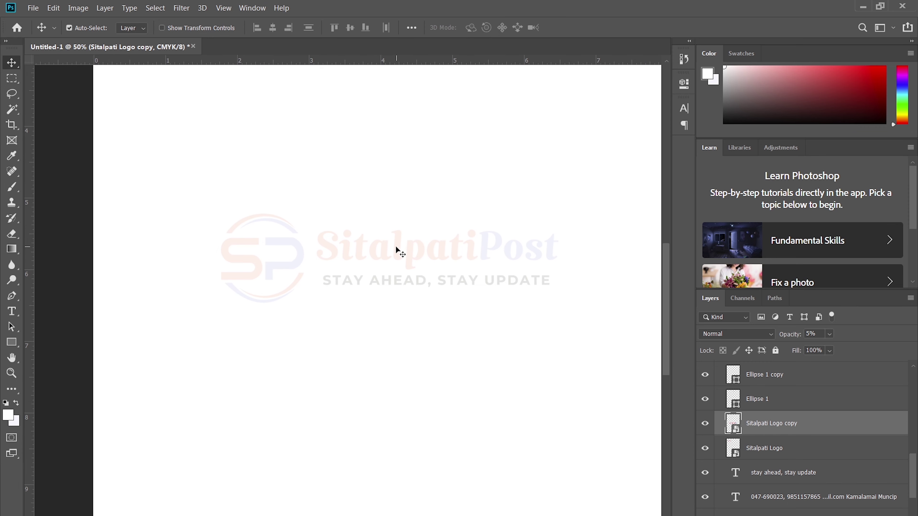
# Check the faint watermark's distances to the page edges, zooming in and out around it.
pyautogui.hotkey('ctrl', 'a')
pyautogui.press('ctrl')
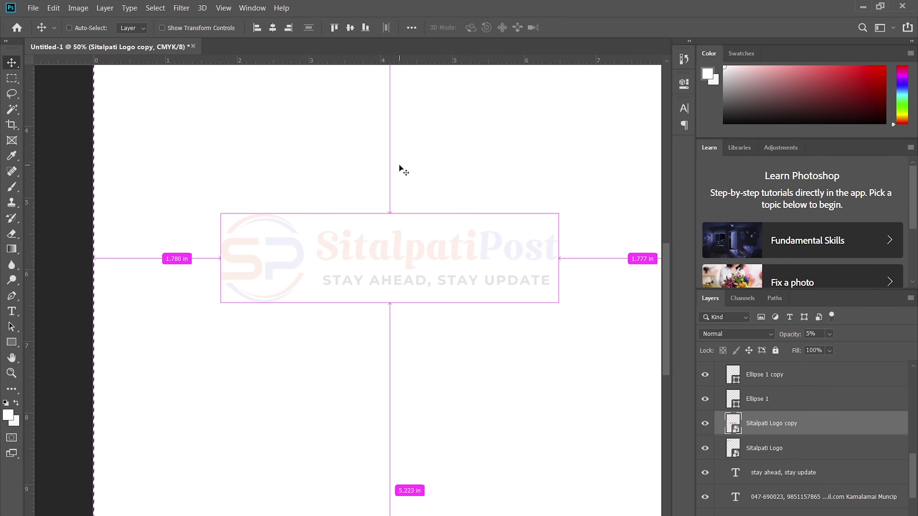
pyautogui.press('z')
pyautogui.keyDown('alt'); pyautogui.click(453, 300); pyautogui.keyUp('alt')
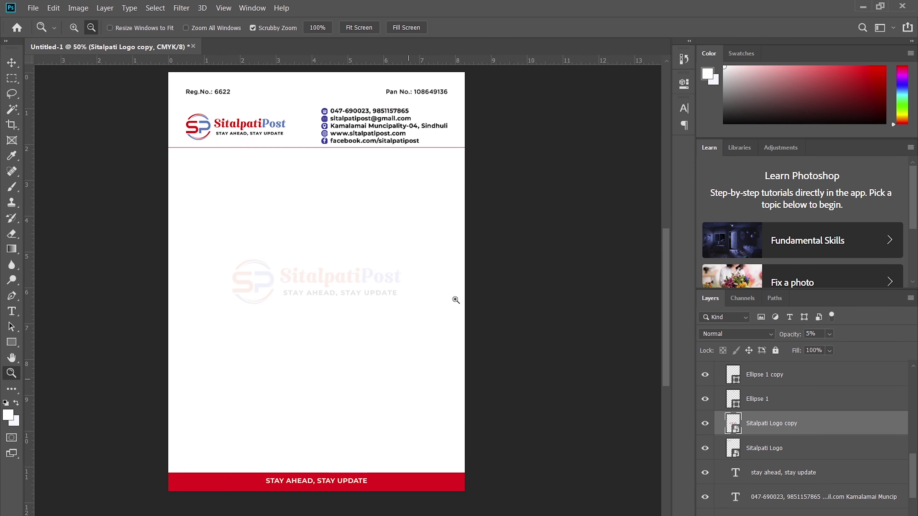
pyautogui.click(412, 227)
pyautogui.click(397, 246)
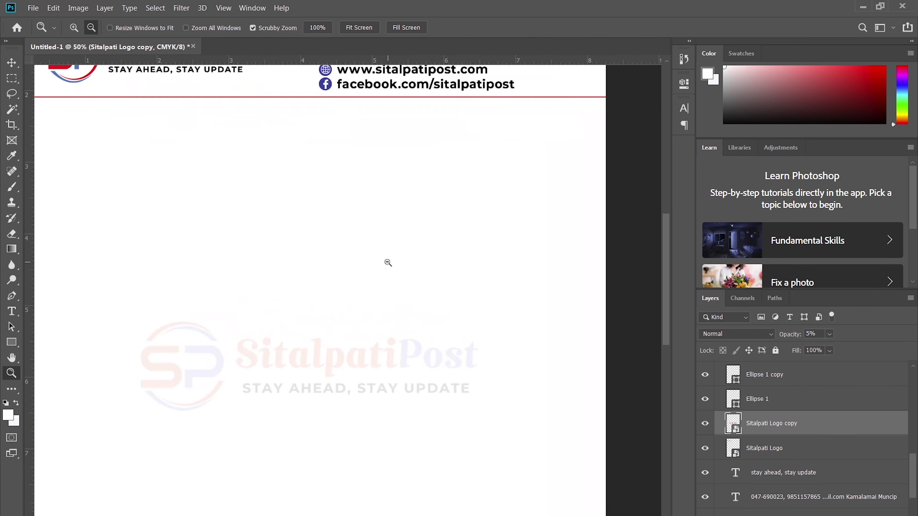
pyautogui.keyDown('alt'); pyautogui.click(388, 263); pyautogui.keyUp('alt')
pyautogui.moveTo(388, 263)
pyautogui.mouseDown()
pyautogui.moveTo(357, 294)
pyautogui.moveTo(377, 190)
pyautogui.mouseUp()
pyautogui.scroll(4, 377, 191)
pyautogui.scroll(1, 383, 260)
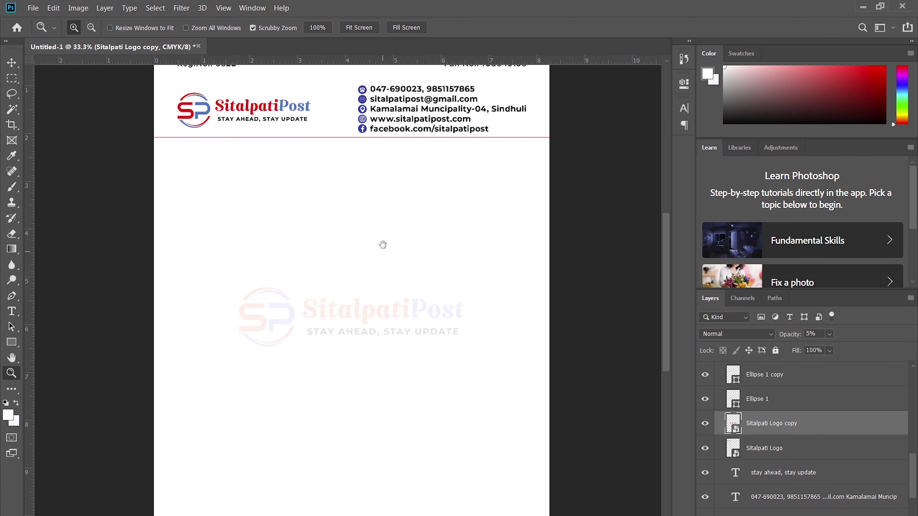
pyautogui.scroll(1, 381, 253)
pyautogui.keyDown('alt'); pyautogui.click(377, 262); pyautogui.keyUp('alt')
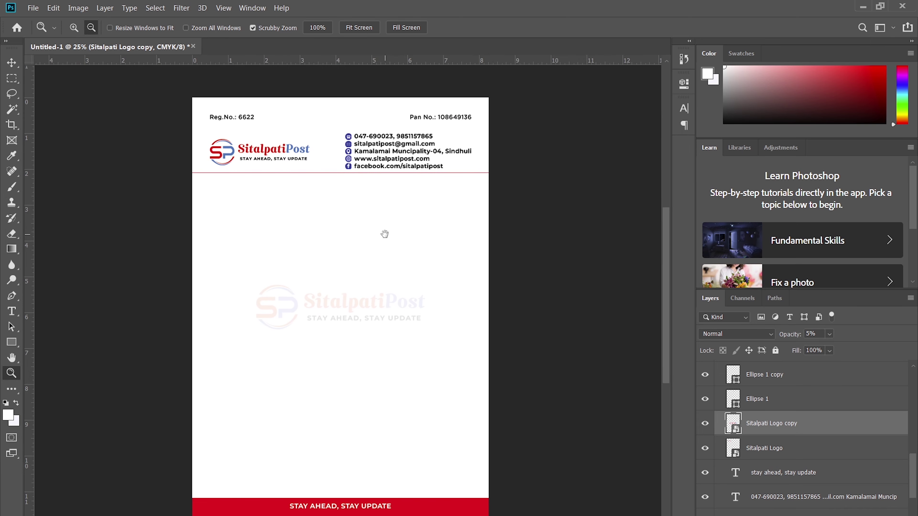
pyautogui.press('v')
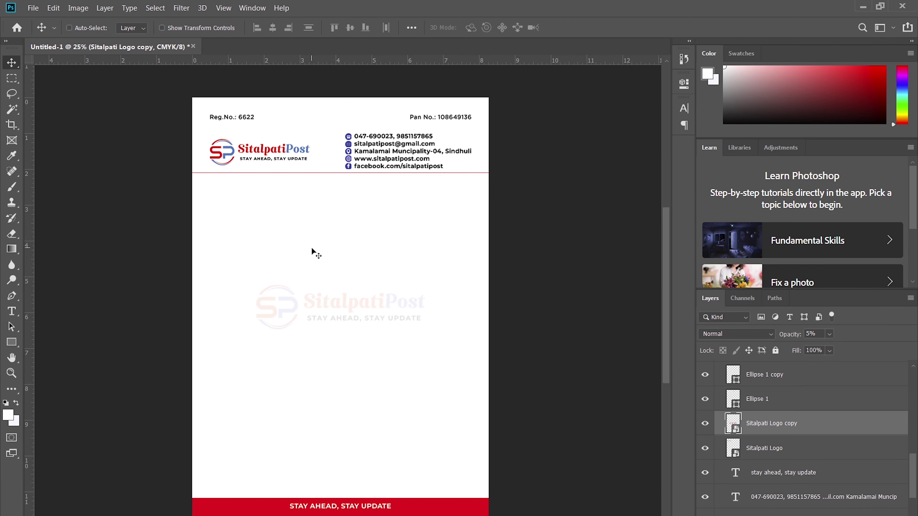
pyautogui.click(313, 252)
# Save the letterhead to the desktop as a JPEG named 'Letterhead' at maximum quality 12.
pyautogui.hotkey('ctrl', 's')
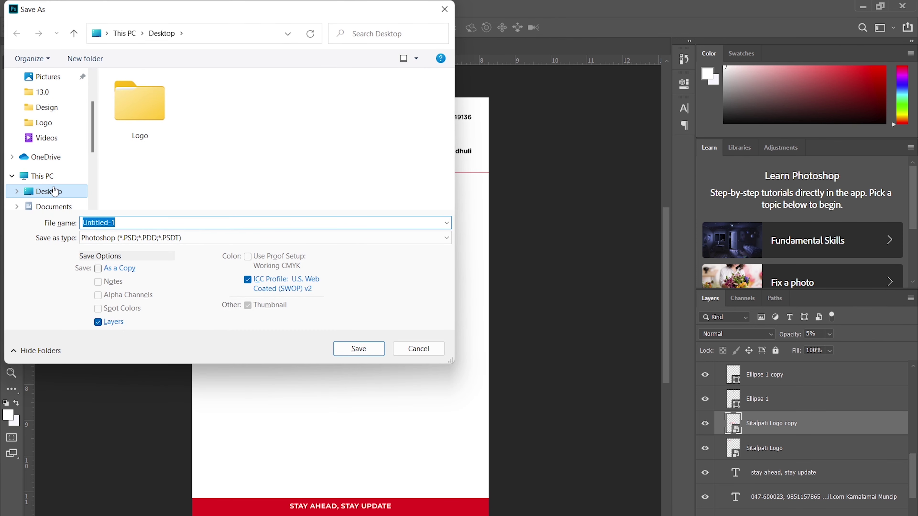
pyautogui.click(170, 238)
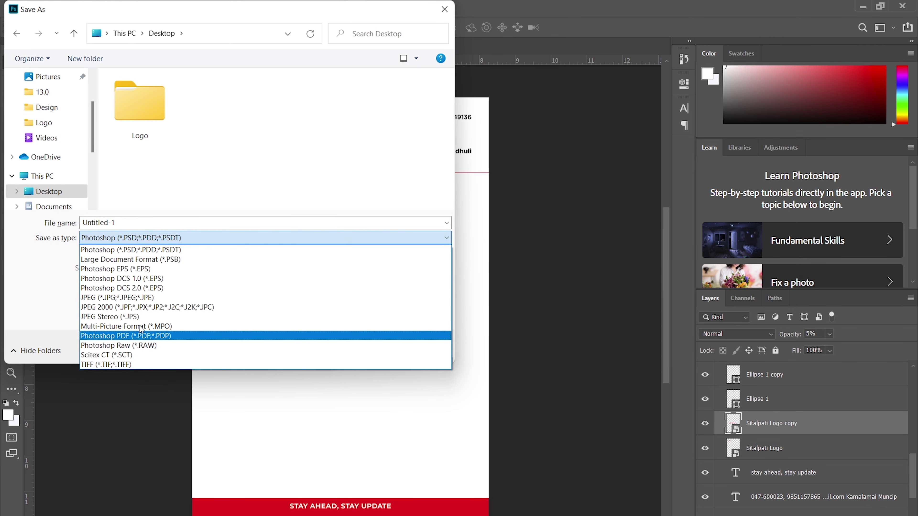
pyautogui.click(129, 298)
pyautogui.doubleClick(132, 225)
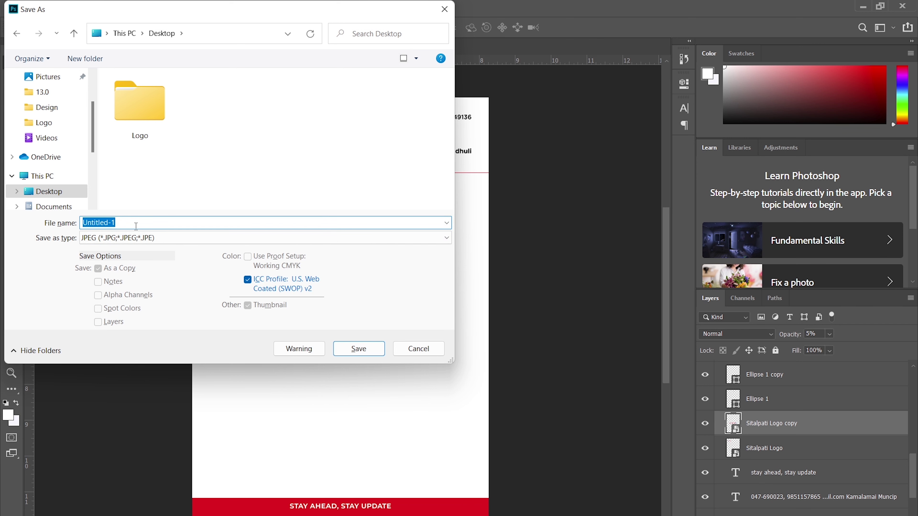
pyautogui.write('Lr')
pyautogui.write('yy')
pyautogui.press('BackSpace')
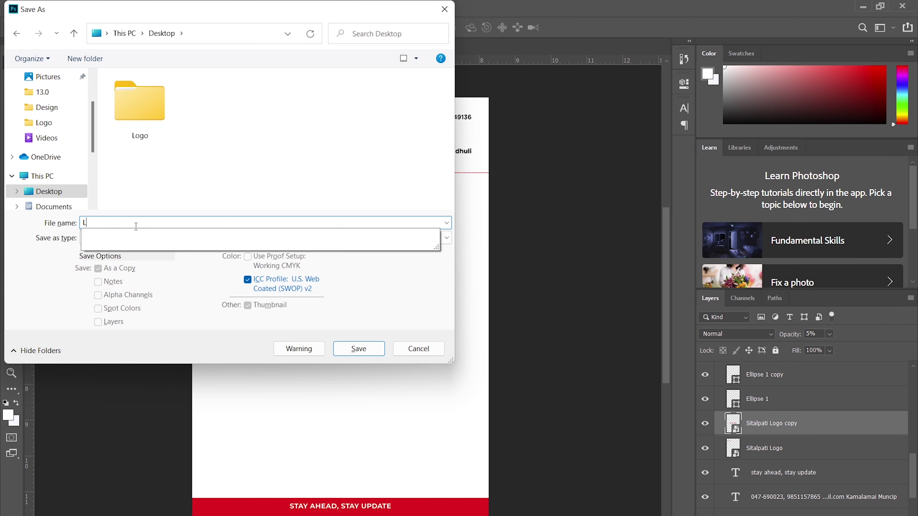
pyautogui.write('etterhead')
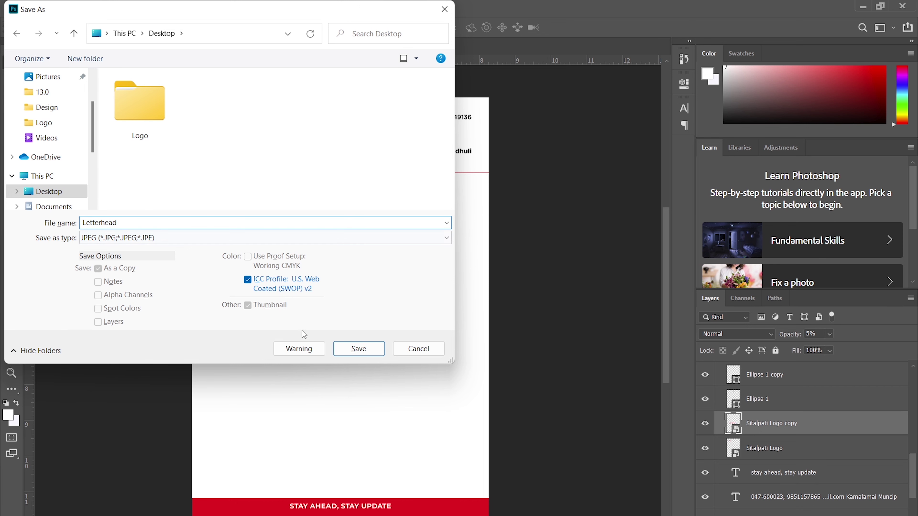
pyautogui.click(345, 347)
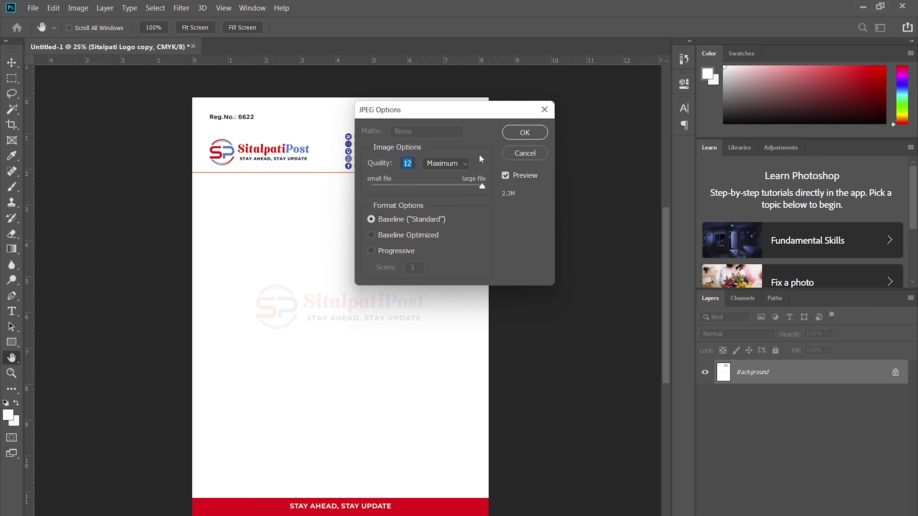
pyautogui.click(518, 137)
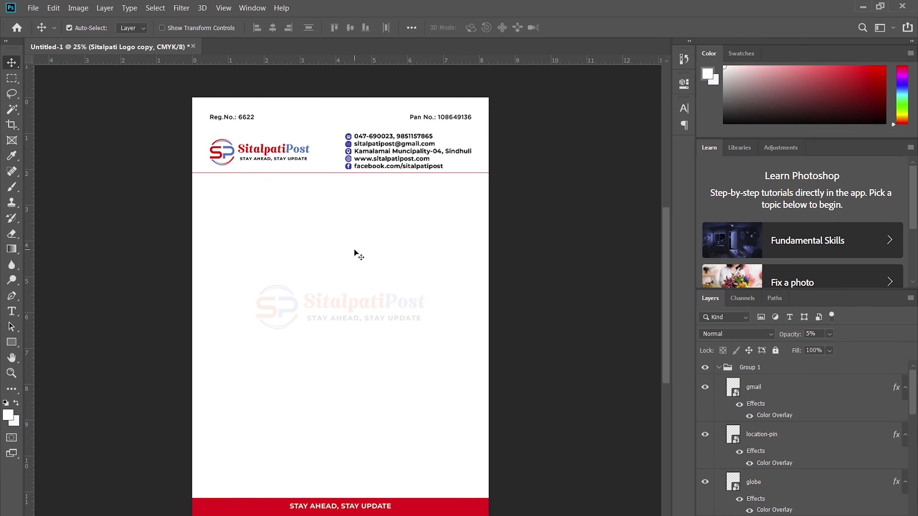
# Save a Photoshop PDF copy named 'letterhead' with the High Quality Print preset.
pyautogui.press('ctrl')
pyautogui.press('ctrl')
pyautogui.hotkey('ctrl', 'shift', 's')
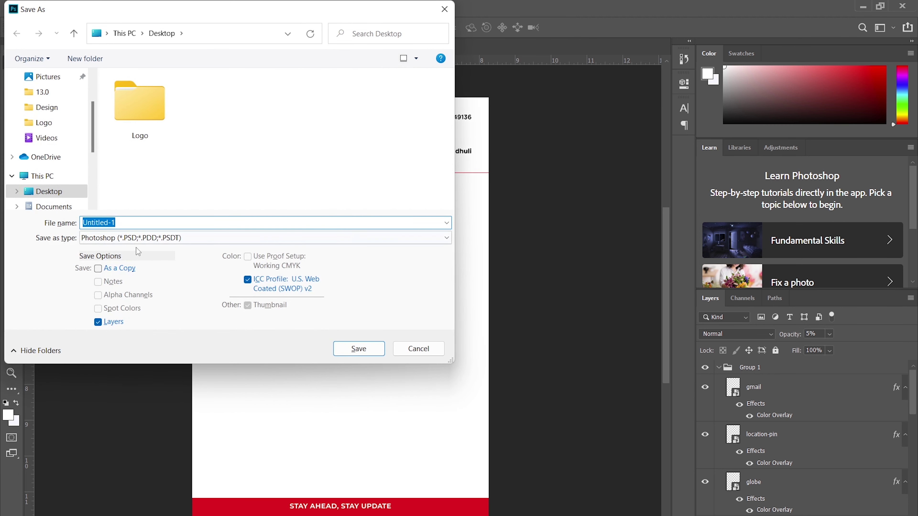
pyautogui.write('letterhead')
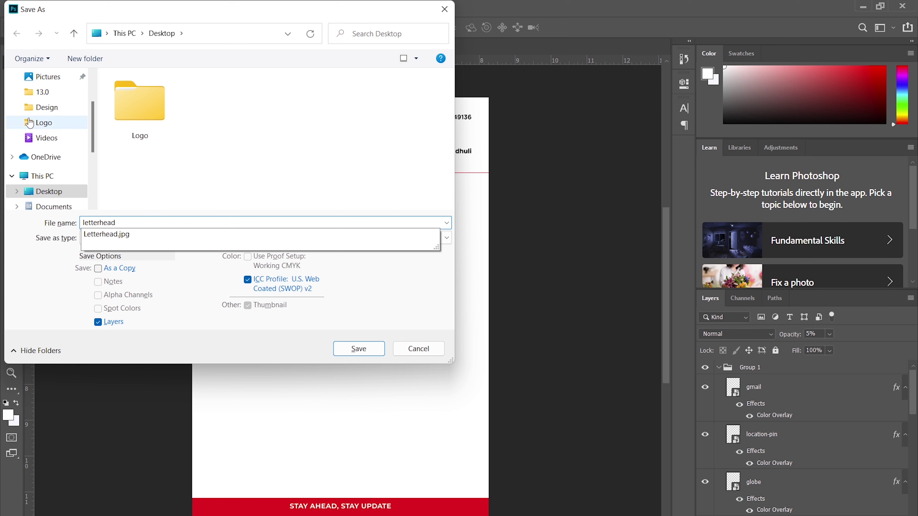
pyautogui.click(51, 283)
pyautogui.click(118, 241)
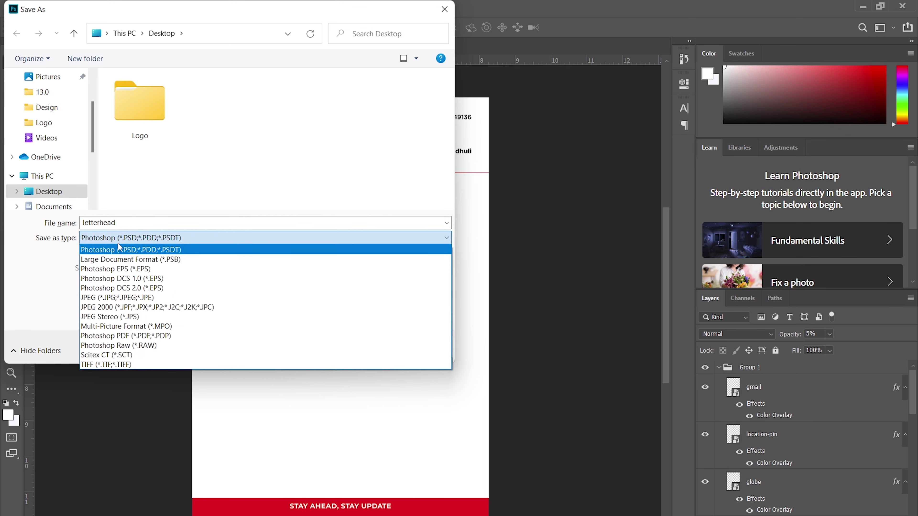
pyautogui.click(125, 336)
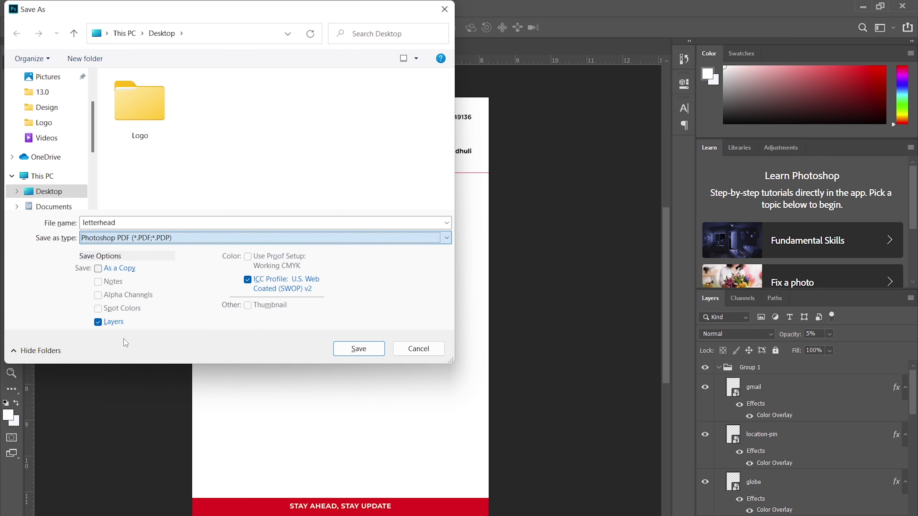
pyautogui.click(365, 346)
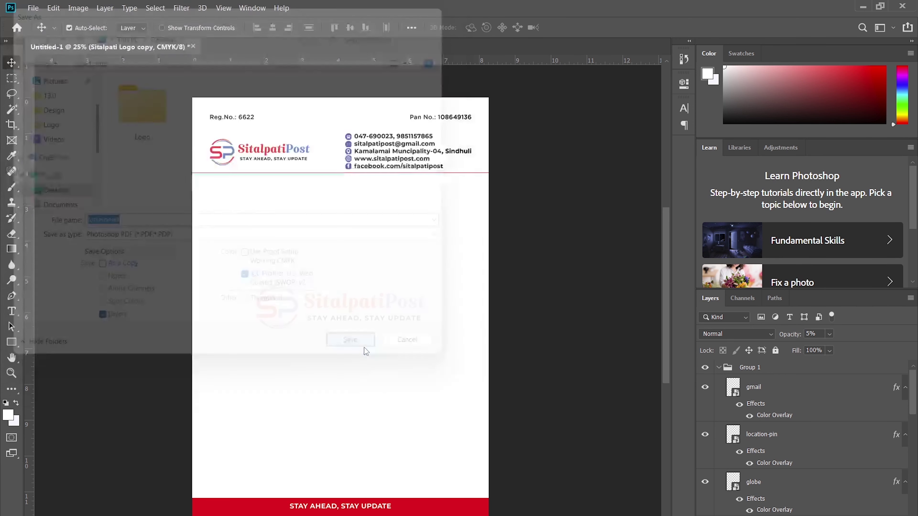
pyautogui.click(489, 229)
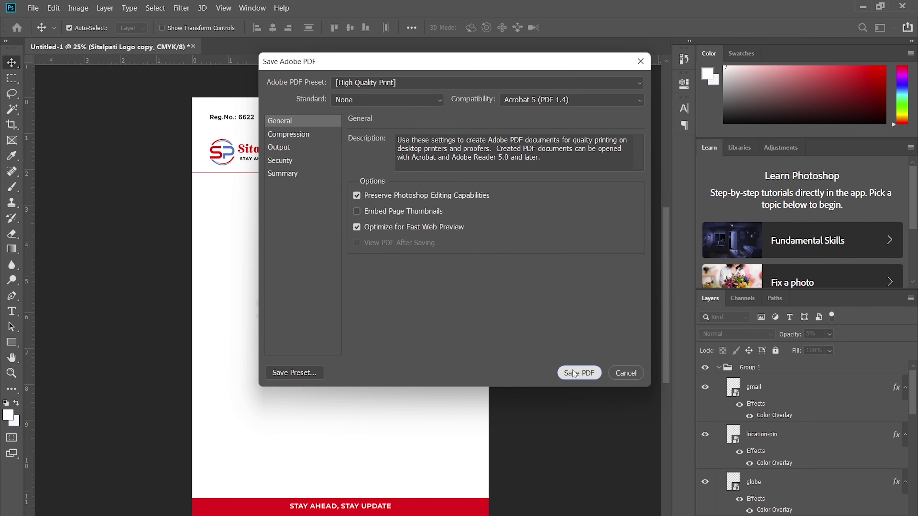
pyautogui.click(573, 373)
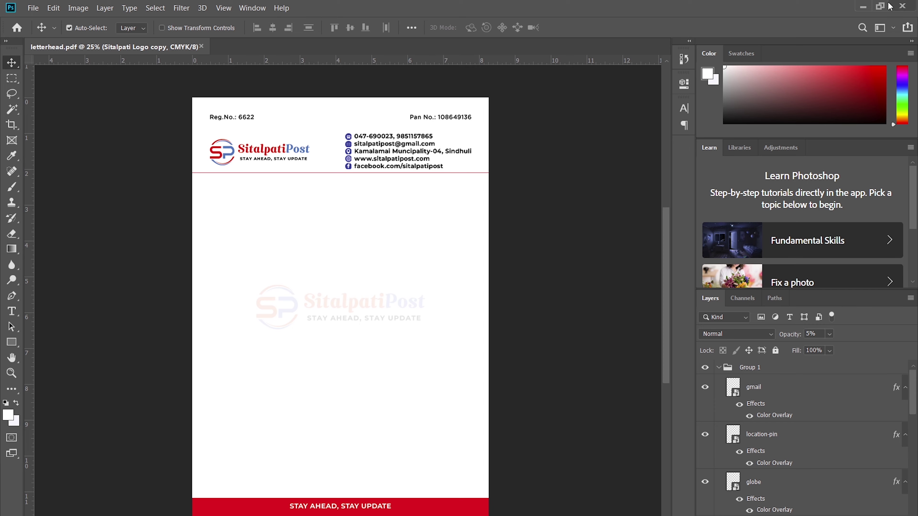
# Minimize Photoshop and Downloads, then arrange the letterhead PDF and JPEG icons together near the desktop's top.
pyautogui.click(863, 7)
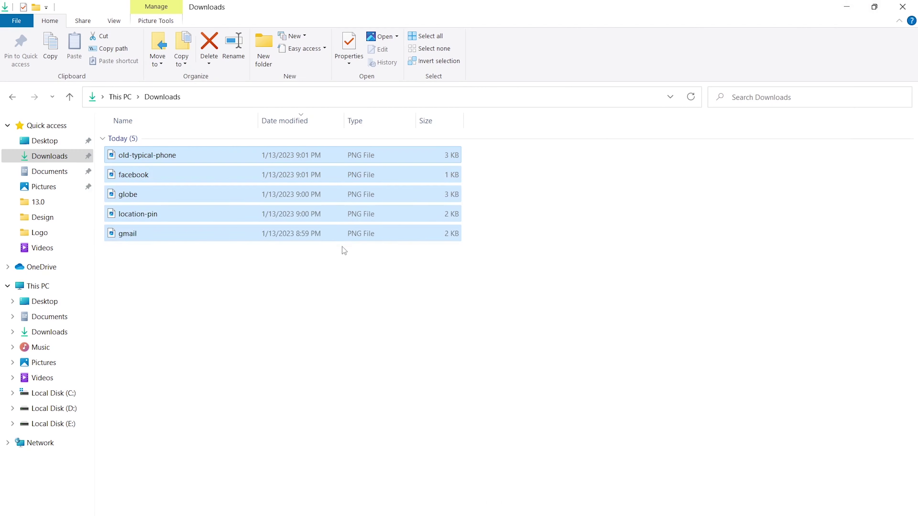
pyautogui.click(847, 6)
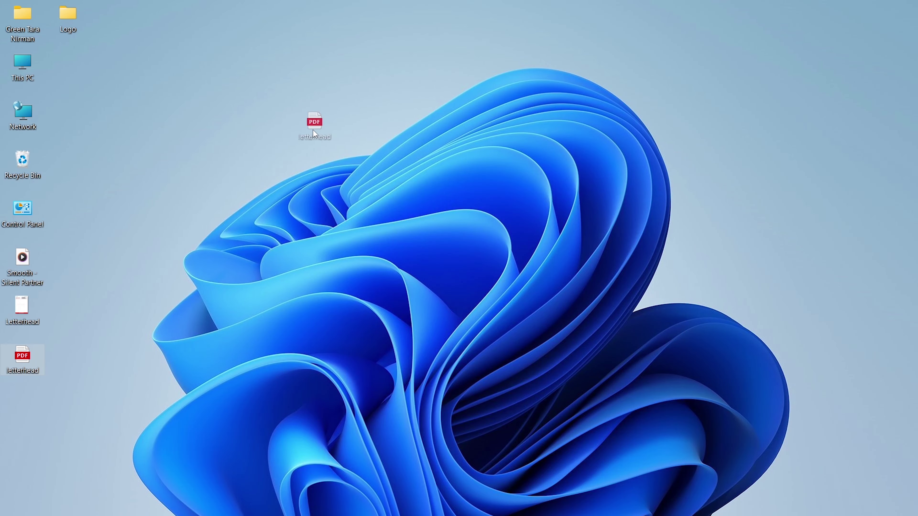
pyautogui.moveTo(22, 357); pyautogui.dragTo(341, 114)
pyautogui.moveTo(19, 314); pyautogui.dragTo(382, 123)
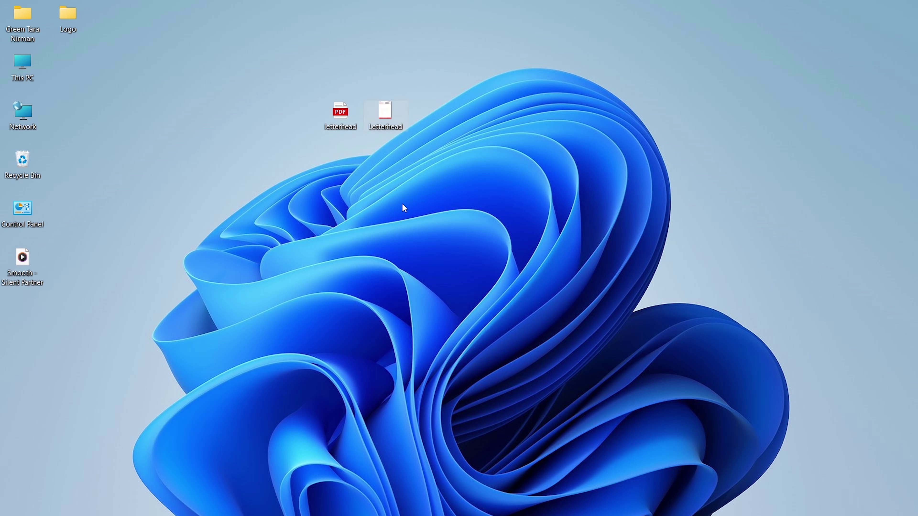